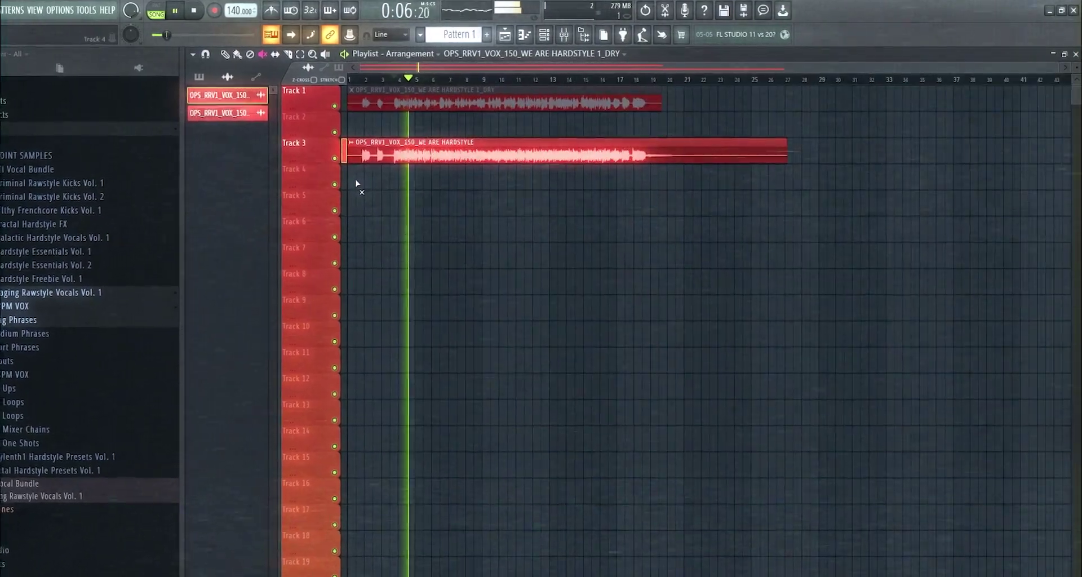
Stop playback and check the sample settings of the processed WE ARE HARDSTYLE vocal and the pack's 150 BPM folders.
{"action": "key", "text": "space"}
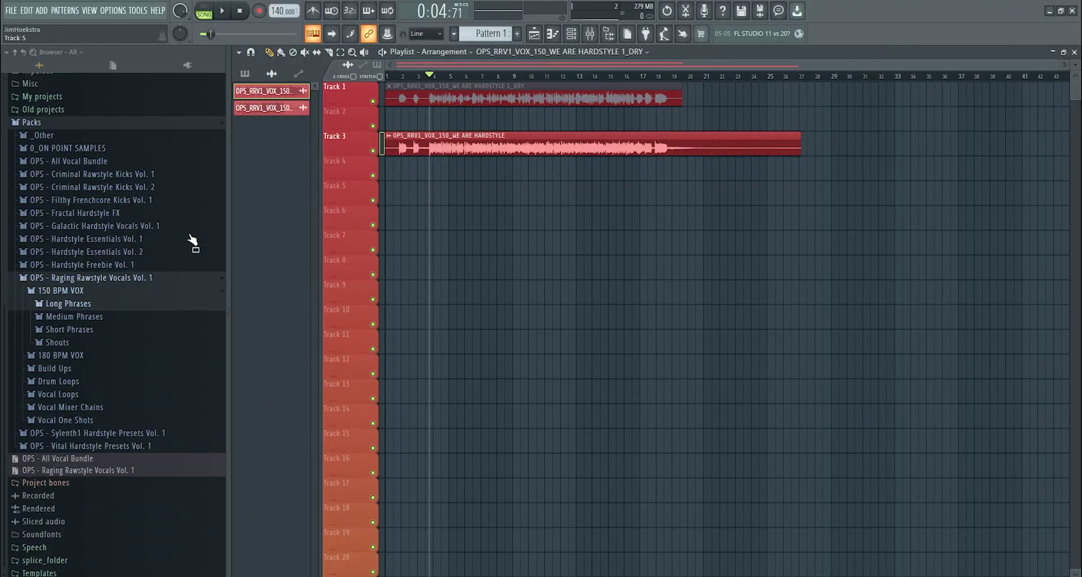
{"action": "left_click", "coordinate": [467, 135]}
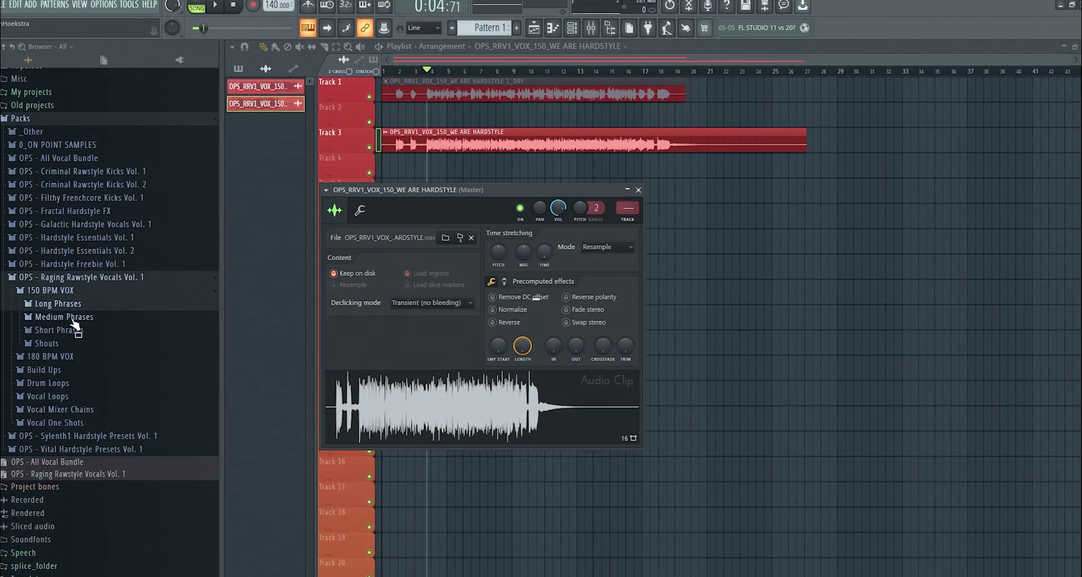
{"action": "left_click", "coordinate": [75, 320]}
{"action": "left_click", "coordinate": [75, 319]}
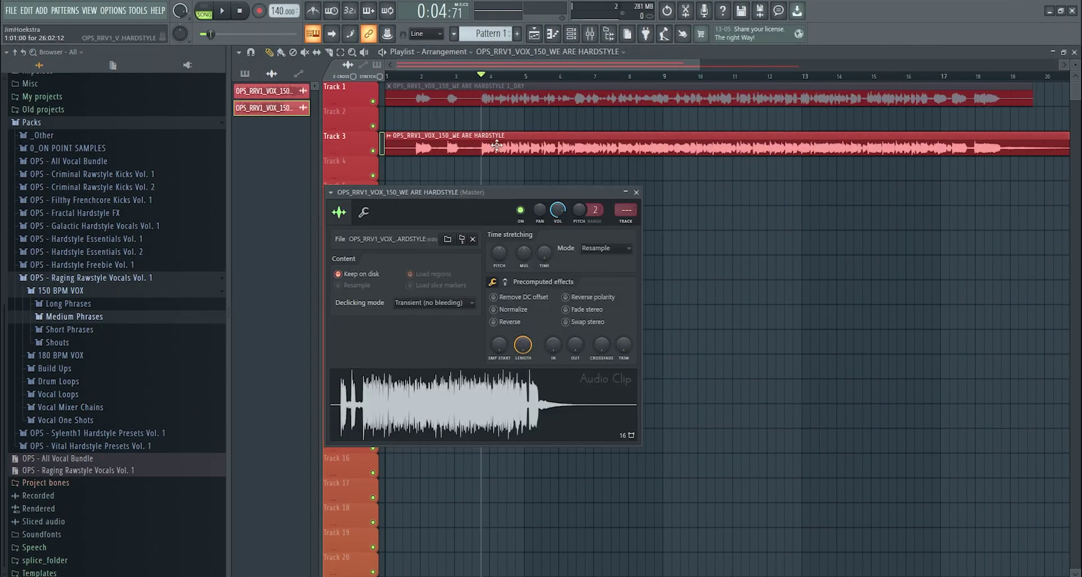
{"action": "left_click", "coordinate": [636, 193]}
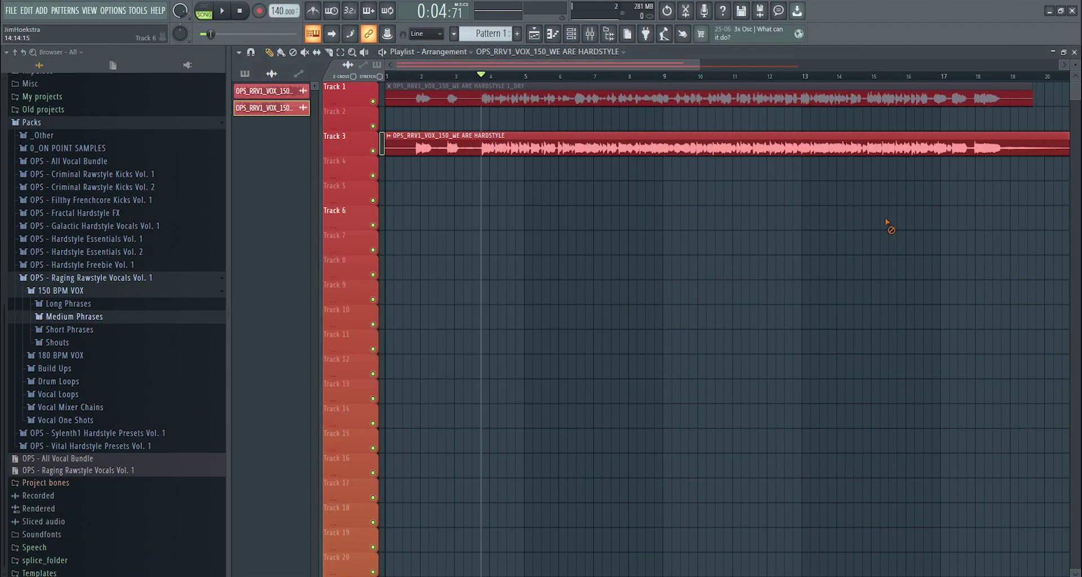
Load the OPS - RAWSTYLE VOCAL CHAIN 3 preset from the pack's Vocal Mixer Chains onto mixer insert 10.
{"action": "left_click", "coordinate": [91, 408]}
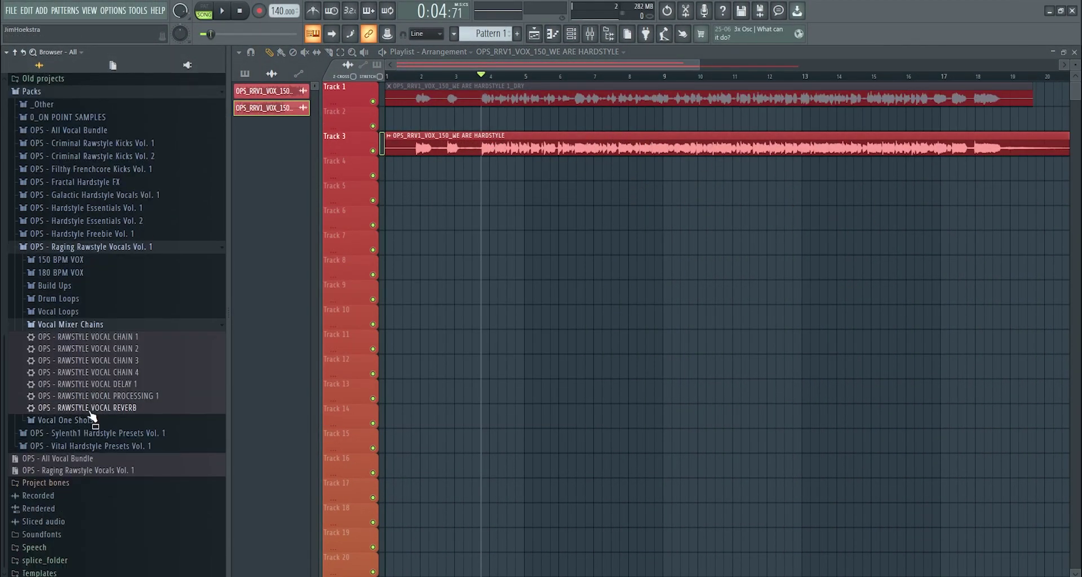
{"action": "left_click", "coordinate": [592, 37]}
{"action": "left_click", "coordinate": [369, 106]}
{"action": "left_click", "coordinate": [591, 36]}
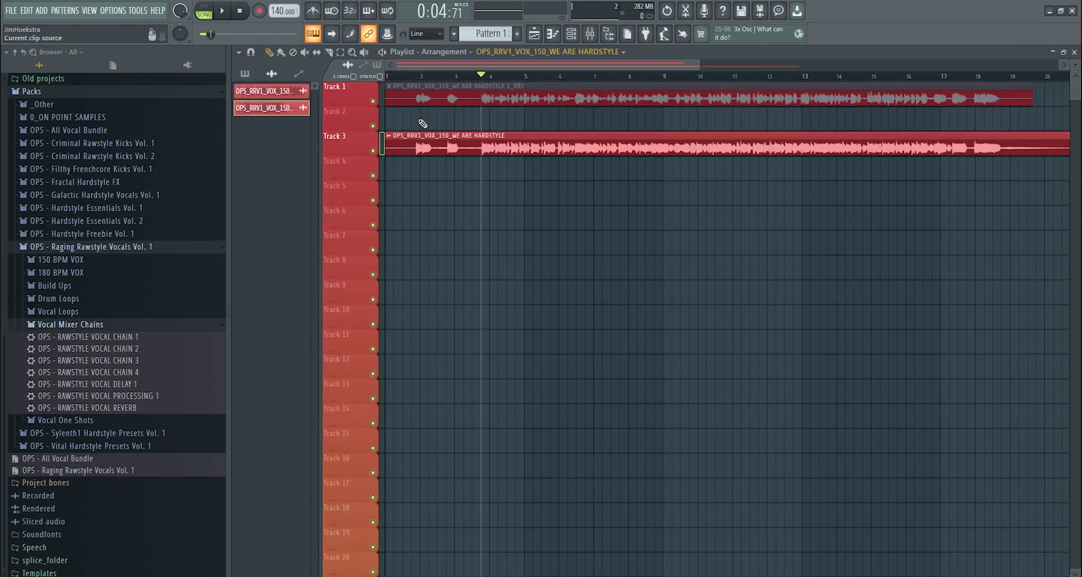
{"action": "left_click_drag", "start_coordinate": [133, 363], "coordinate": [608, 18]}
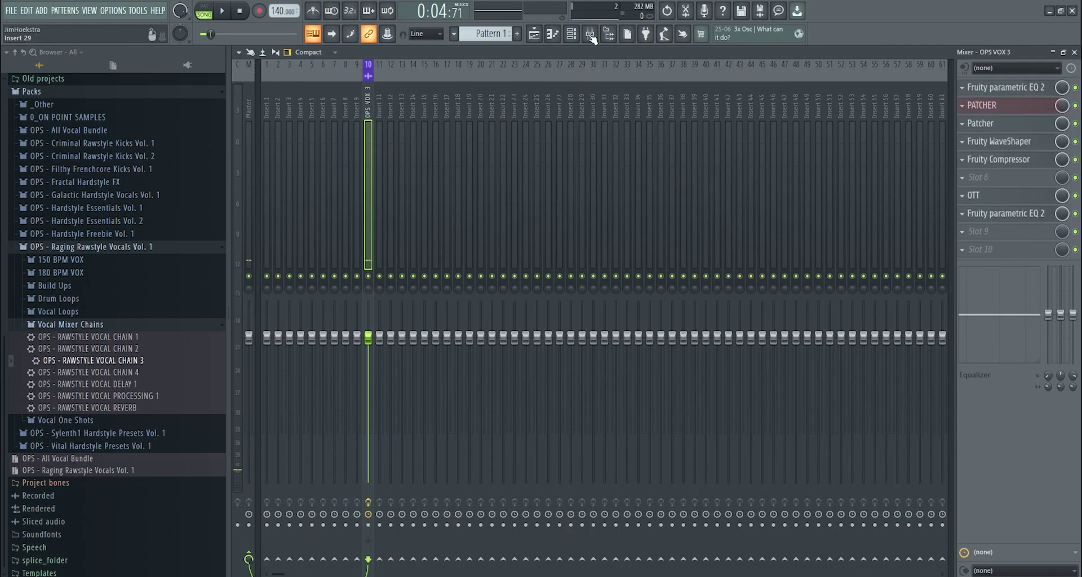
Place the dry WE ARE HARDSTYLE 1 vocal clip at the start of track 1 in the playlist.
{"action": "left_click", "coordinate": [535, 35]}
{"action": "left_click", "coordinate": [496, 75]}
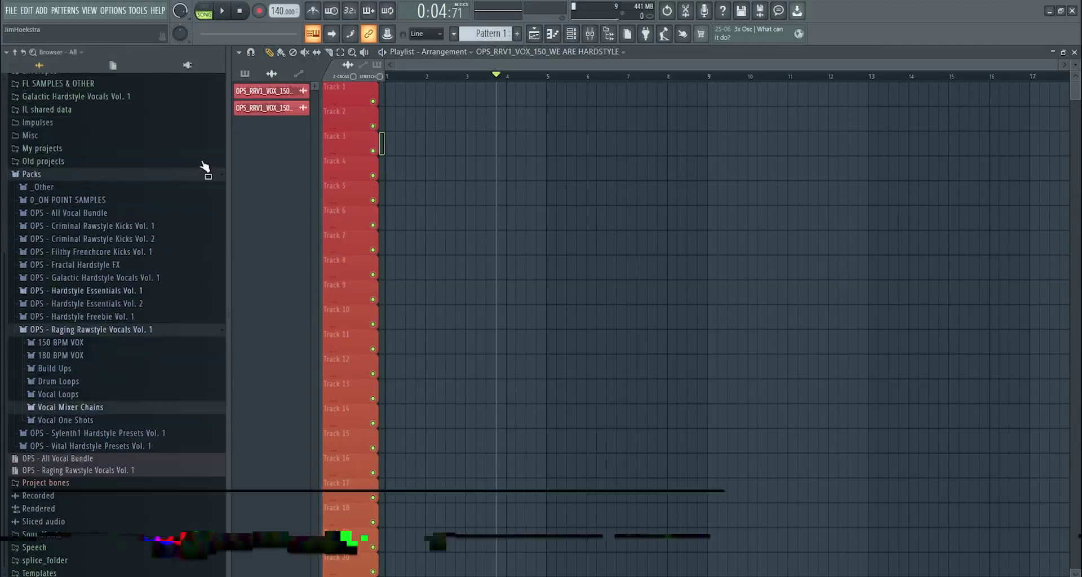
{"action": "left_click_drag", "start_coordinate": [576, 97], "coordinate": [509, 92]}
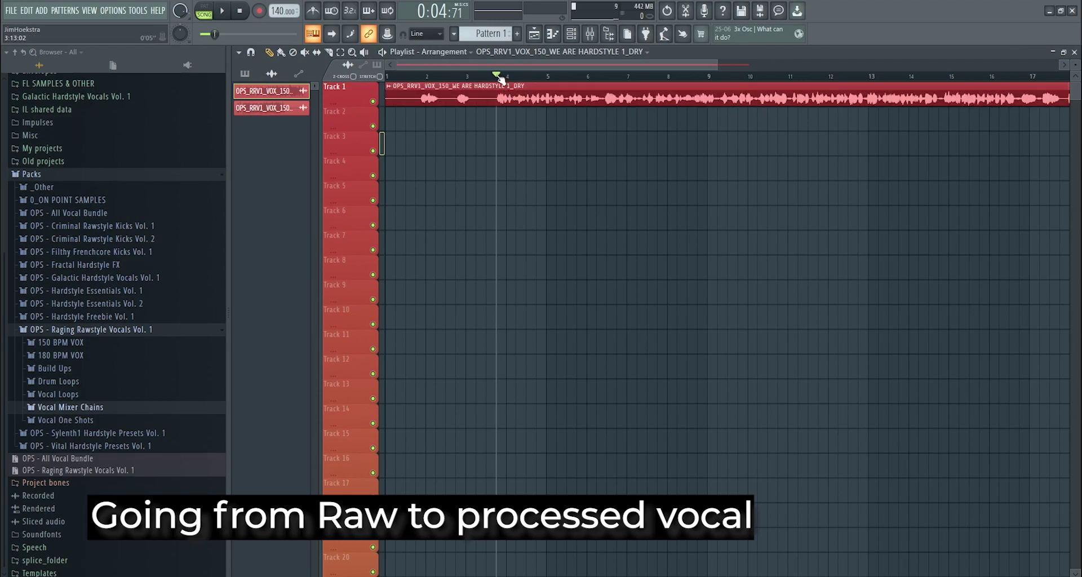
Route the dry WE ARE HARDSTYLE 1 vocal to mixer insert 16 and add Edison in its first effect slot.
{"action": "left_click", "coordinate": [588, 35]}
{"action": "left_click", "coordinate": [435, 119]}
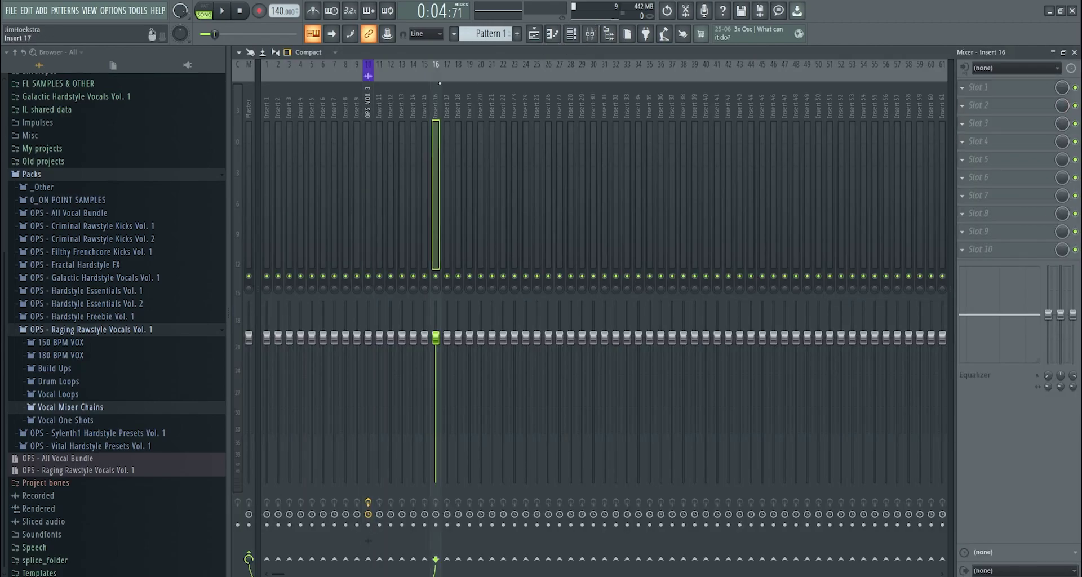
{"action": "right_click", "coordinate": [439, 69]}
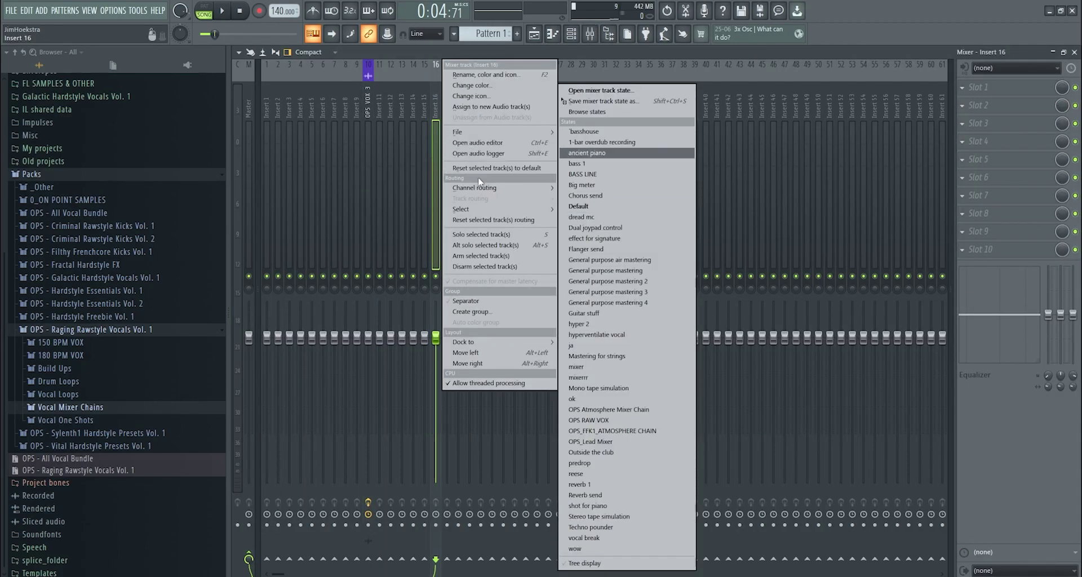
{"action": "key", "text": "ctrl+l"}
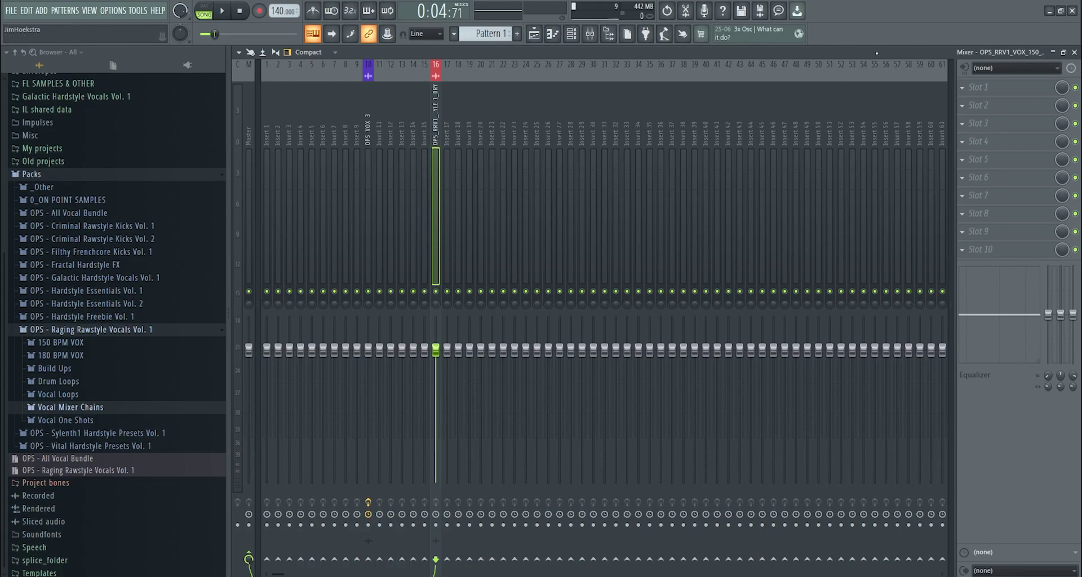
{"action": "left_click", "coordinate": [991, 96]}
{"action": "left_click", "coordinate": [902, 428]}
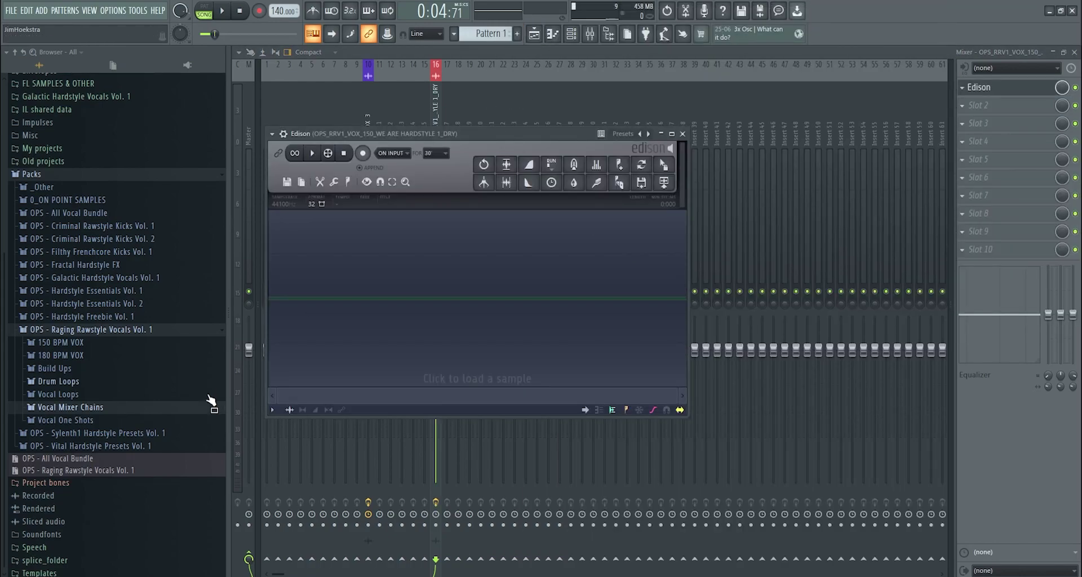
Load OPS_RRV1_VOX_150_CROWD PLAYAH 2_DRY from the 150 BPM VOX long dry phrases into Edison.
{"action": "left_click", "coordinate": [88, 347]}
{"action": "left_click", "coordinate": [85, 357]}
{"action": "left_click", "coordinate": [80, 369]}
{"action": "scroll", "coordinate": [102, 378], "scroll_direction": "down", "scroll_amount": 3}
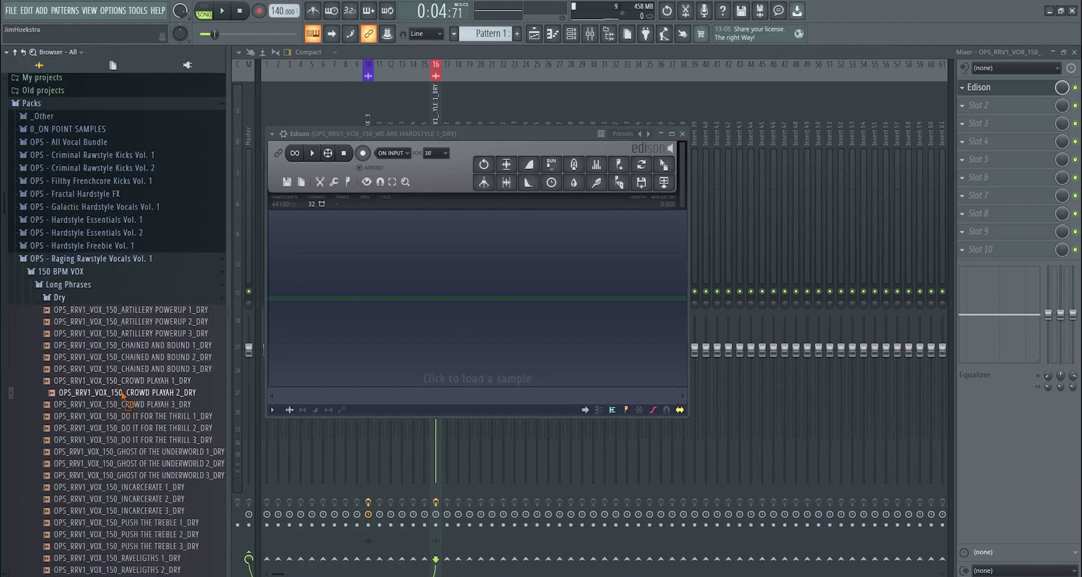
{"action": "left_click_drag", "start_coordinate": [108, 393], "coordinate": [408, 305]}
{"action": "scroll", "coordinate": [304, 318], "scroll_direction": "up", "scroll_amount": 8}
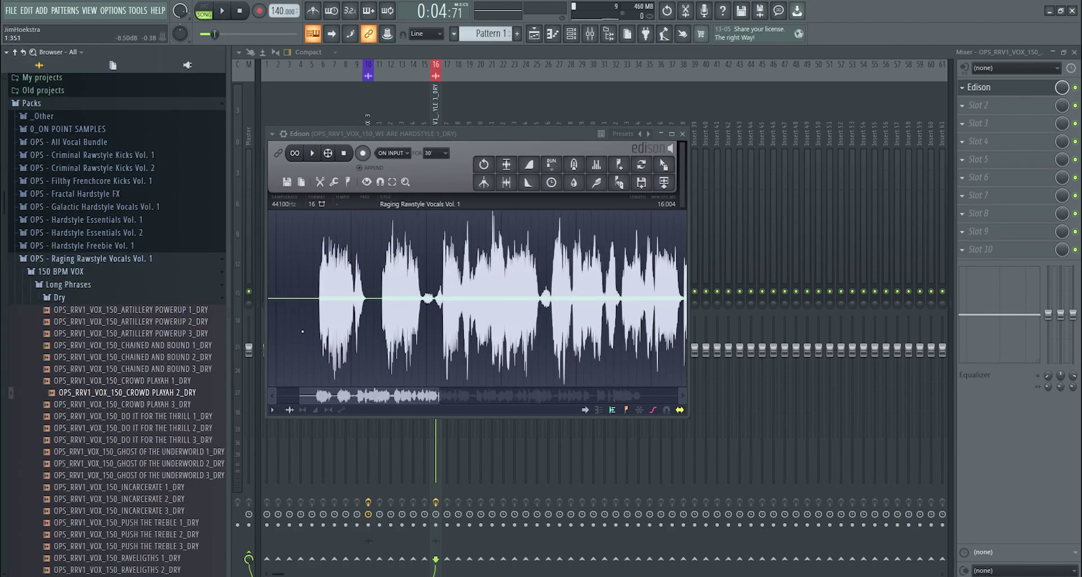
Acquire the noise threshold from the silence before the first phrase in Edison and gate the noise in the vocal.
{"action": "scroll", "coordinate": [439, 310], "scroll_direction": "up", "scroll_amount": 5}
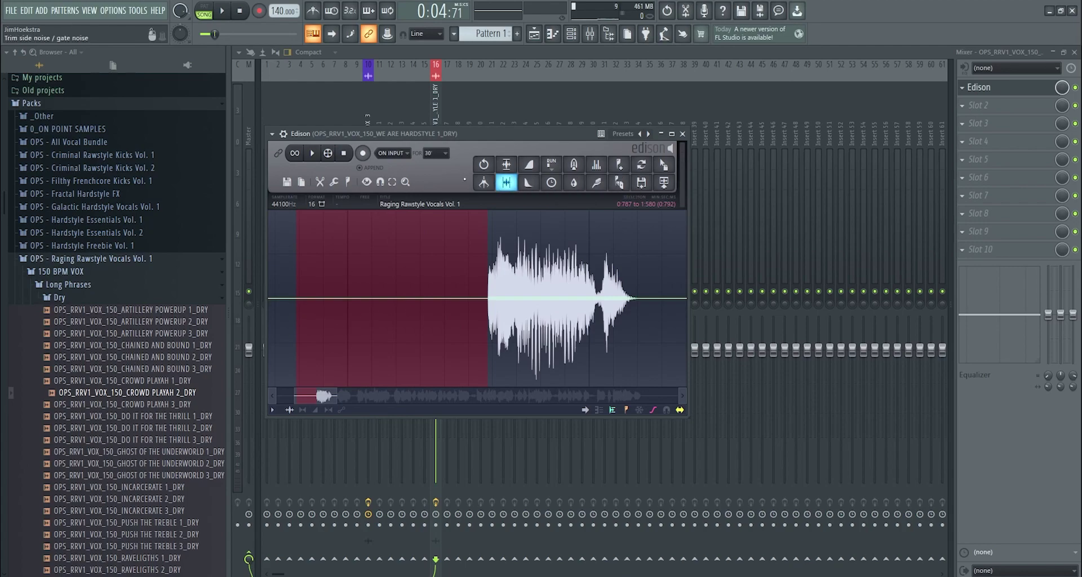
{"action": "left_click", "coordinate": [332, 183]}
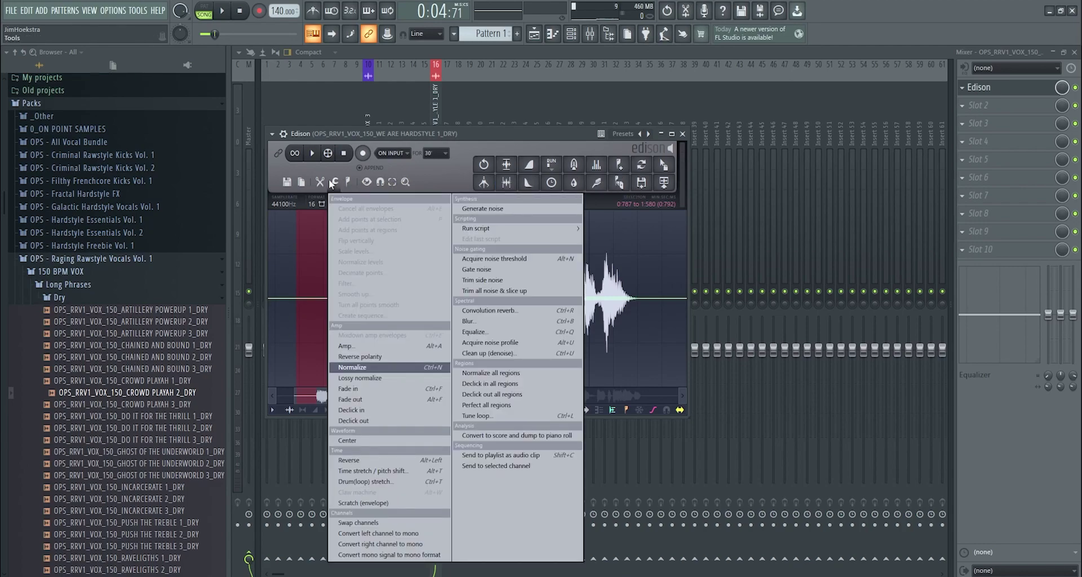
{"action": "left_click", "coordinate": [495, 259]}
{"action": "left_click_drag", "start_coordinate": [488, 262], "coordinate": [395, 286]}
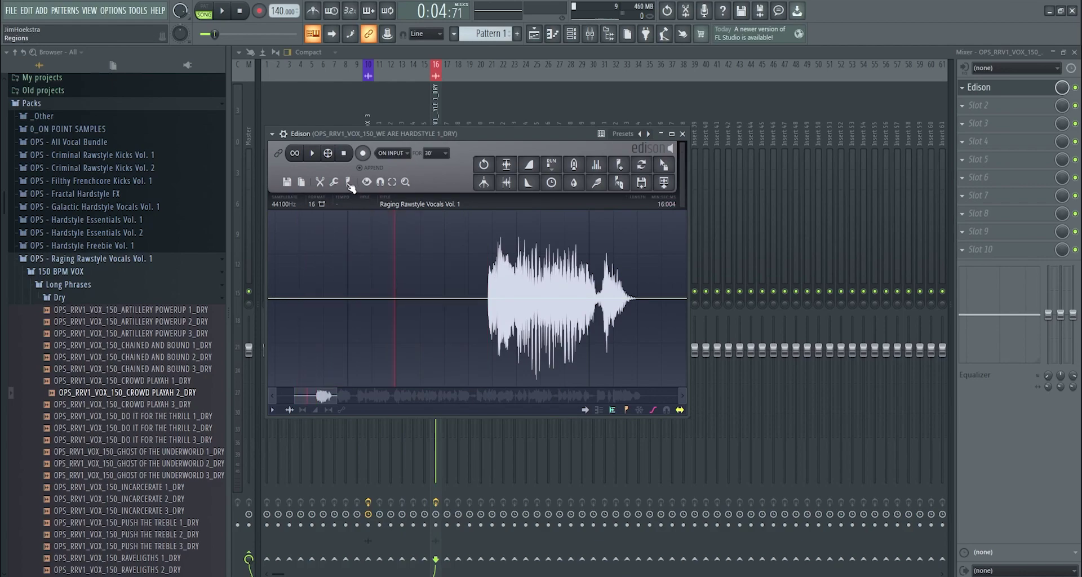
{"action": "scroll", "coordinate": [340, 283], "scroll_direction": "down", "scroll_amount": 4}
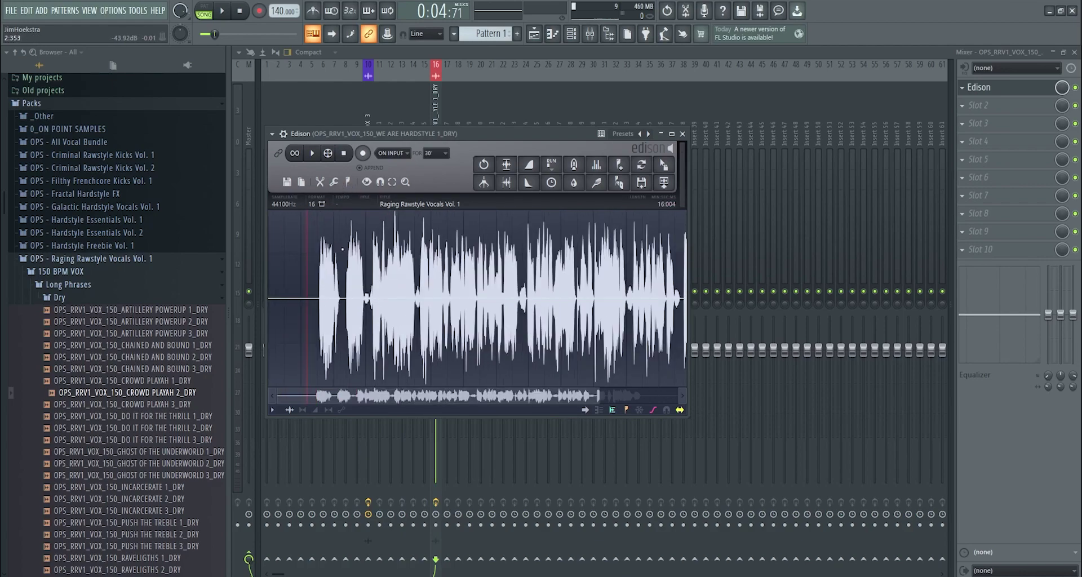
{"action": "left_click", "coordinate": [333, 183]}
{"action": "left_click", "coordinate": [506, 269]}
Send the gated vocal from Edison to the playlist and place it on track 1 at bar 22.
{"action": "left_click_drag", "start_coordinate": [664, 164], "coordinate": [943, 201]}
{"action": "key", "text": "F5"}
{"action": "scroll", "coordinate": [622, 195], "scroll_direction": "down", "scroll_amount": 3}
{"action": "left_click_drag", "start_coordinate": [771, 190], "coordinate": [888, 88]}
{"action": "scroll", "coordinate": [886, 87], "scroll_direction": "up", "scroll_amount": 5}
{"action": "left_click", "coordinate": [410, 76]}
{"action": "scroll", "coordinate": [435, 87], "scroll_direction": "down", "scroll_amount": 3}
{"action": "left_click_drag", "start_coordinate": [437, 88], "coordinate": [739, 85]}
Set the project tempo to 150 BPM and move the playback position to bar 23, where the gated vocal starts.
{"action": "scroll", "coordinate": [571, 117], "scroll_direction": "up", "scroll_amount": 4}
{"action": "scroll", "coordinate": [571, 117], "scroll_direction": "up", "scroll_amount": 2}
{"action": "left_click_drag", "start_coordinate": [278, 12], "coordinate": [278, 6]}
{"action": "left_click", "coordinate": [552, 77]}
{"action": "scroll", "coordinate": [480, 112], "scroll_direction": "down", "scroll_amount": 3}
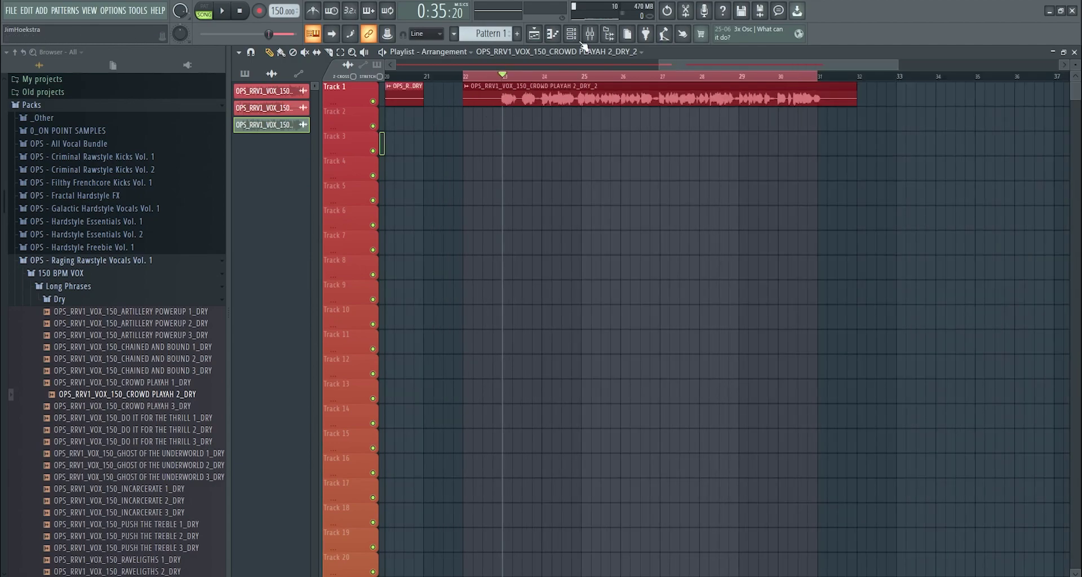
{"action": "scroll", "coordinate": [513, 98], "scroll_direction": "up", "scroll_amount": 4}
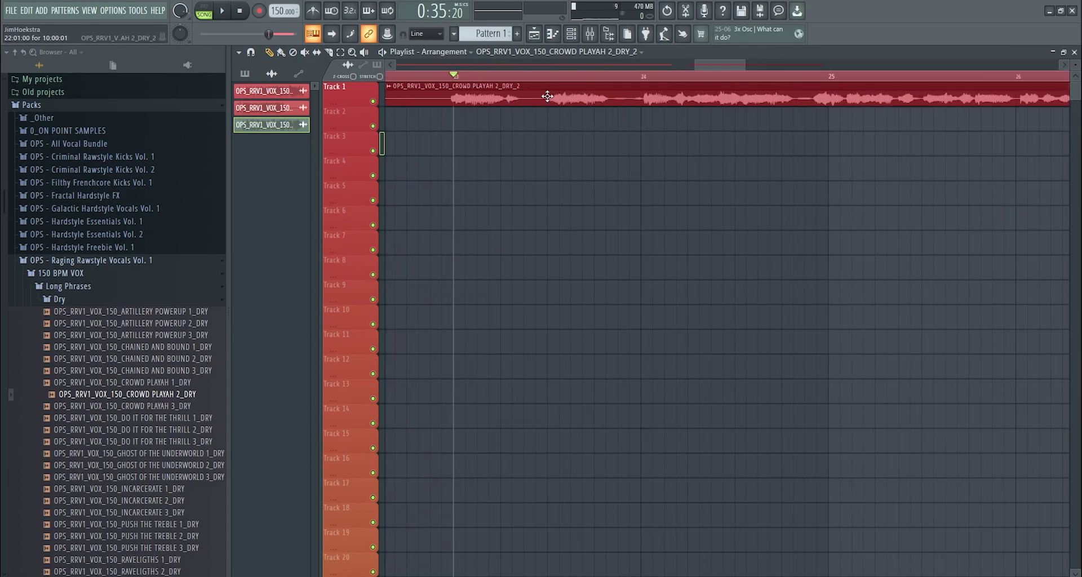
{"action": "scroll", "coordinate": [685, 104], "scroll_direction": "down", "scroll_amount": 4}
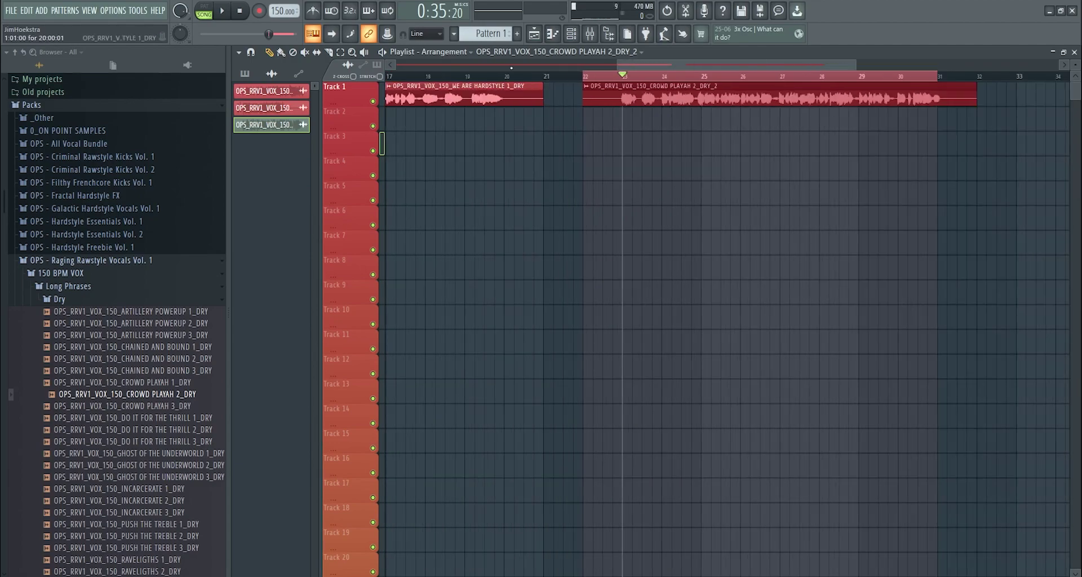
Remove Edison from mixer insert 16 and add Fruity Compressor in the second effect slot.
{"action": "left_click", "coordinate": [591, 35]}
{"action": "left_click", "coordinate": [962, 88]}
{"action": "left_click", "coordinate": [970, 113]}
{"action": "left_click", "coordinate": [963, 88]}
{"action": "mouse_move", "coordinate": [967, 103]}
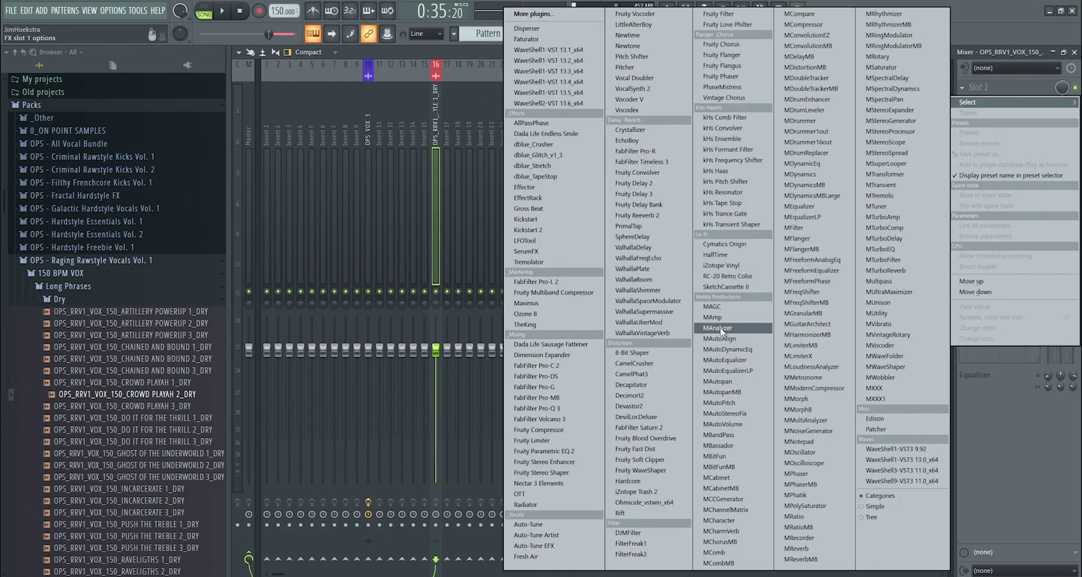
{"action": "left_click", "coordinate": [554, 430]}
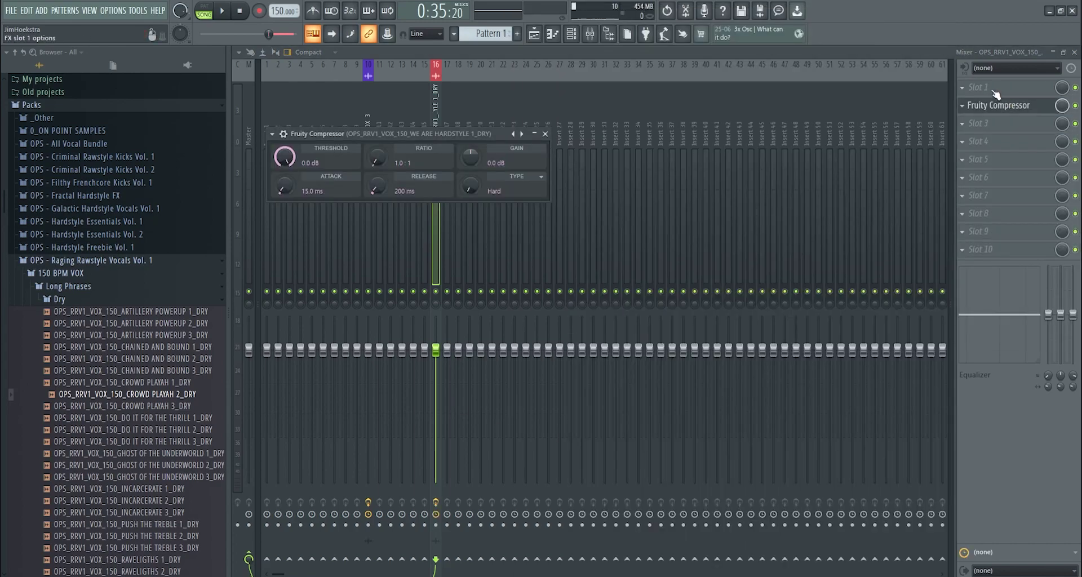
Add Fruity parametric EQ 2 in slot 1 and make band 1 a high-pass filter at about 45 Hz.
{"action": "left_click", "coordinate": [962, 88]}
{"action": "mouse_move", "coordinate": [967, 103]}
{"action": "left_click", "coordinate": [592, 453]}
{"action": "right_click", "coordinate": [333, 243]}
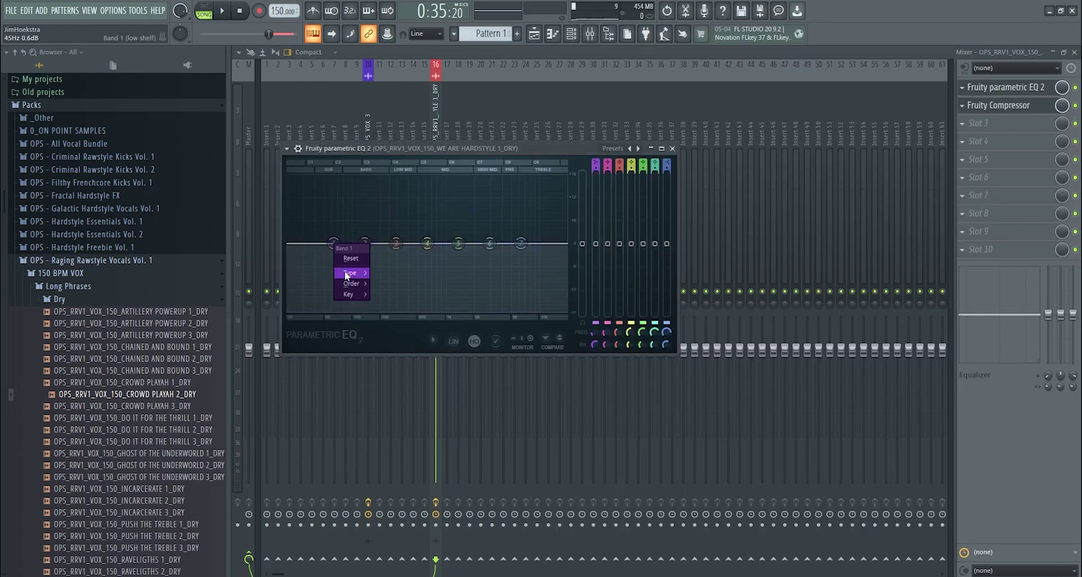
{"action": "mouse_move", "coordinate": [348, 273]}
{"action": "left_click", "coordinate": [389, 305]}
{"action": "right_click", "coordinate": [333, 244]}
{"action": "left_click", "coordinate": [389, 317]}
{"action": "left_click_drag", "start_coordinate": [333, 243], "coordinate": [342, 192]}
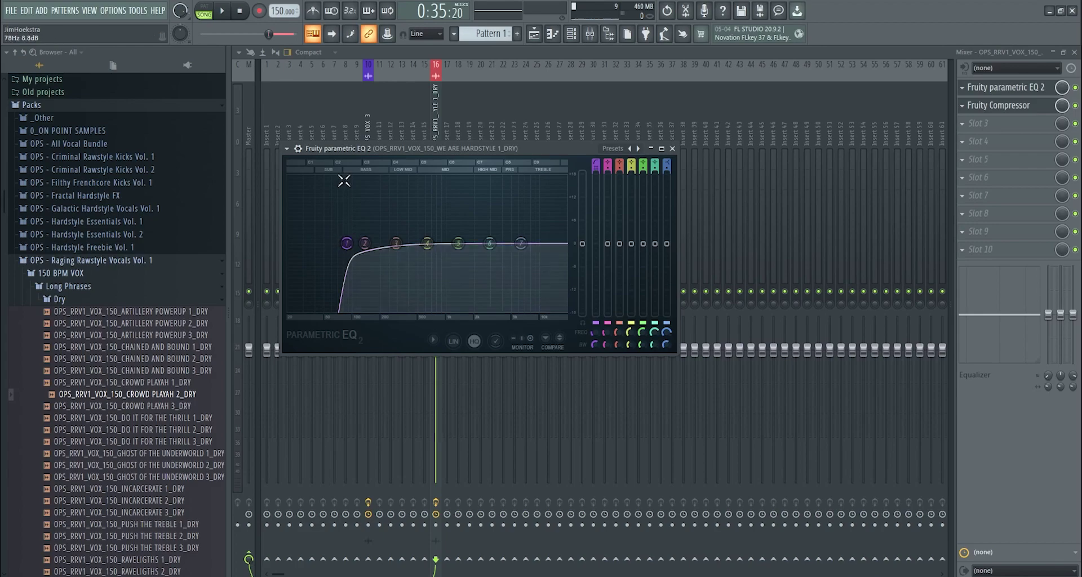
{"action": "left_click_drag", "start_coordinate": [350, 259], "coordinate": [334, 243]}
Set Fruity Compressor to -14.0 dB threshold and 4.2:1 ratio, and add OTT in slot 4 with 26 % depth and 61 % downward compression.
{"action": "left_click", "coordinate": [999, 106]}
{"action": "left_click_drag", "start_coordinate": [373, 132], "coordinate": [586, 154]}
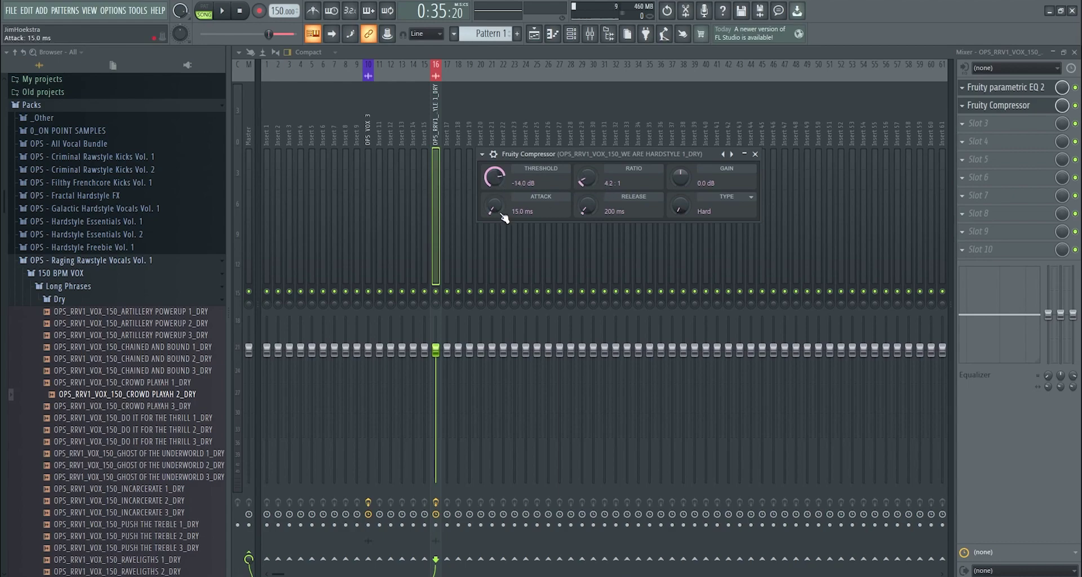
{"action": "left_click", "coordinate": [1034, 151]}
{"action": "left_click", "coordinate": [553, 492]}
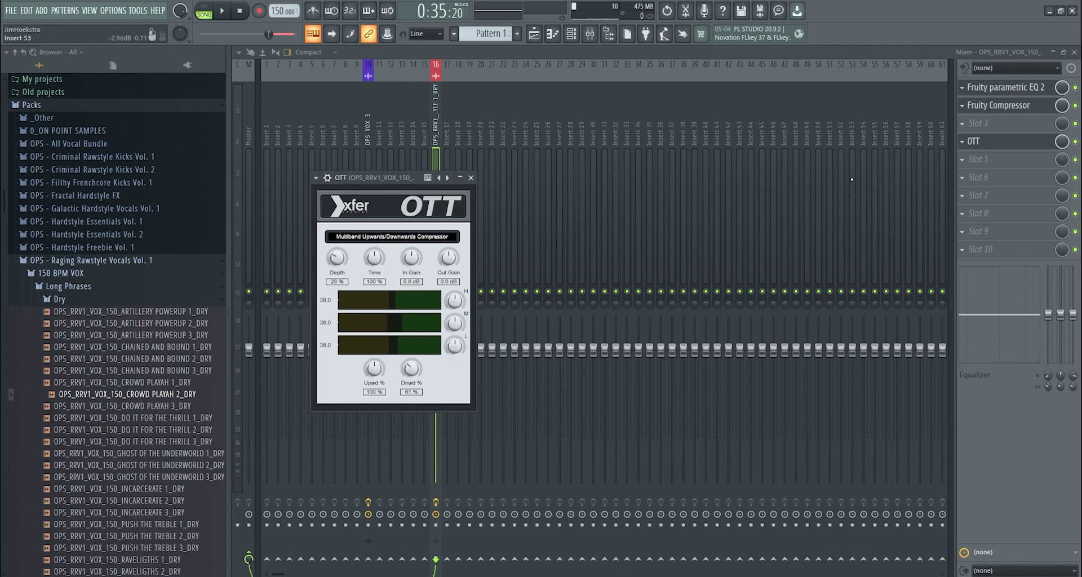
Add the FabFilter Pro-DS de-esser to effect slot 5 of the vocal's mixer insert.
{"action": "left_click", "coordinate": [1027, 165]}
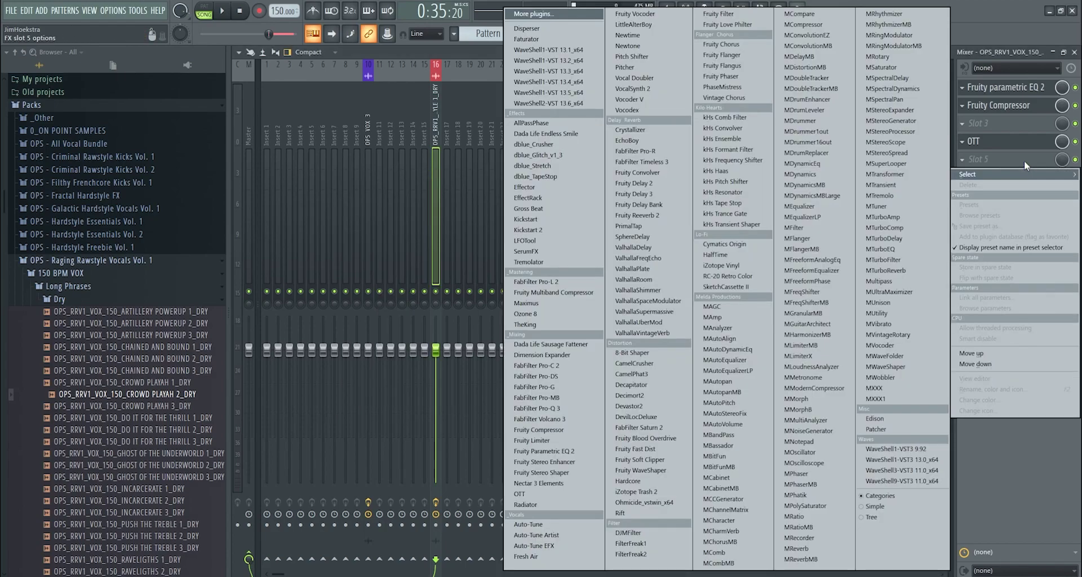
{"action": "left_click", "coordinate": [536, 376]}
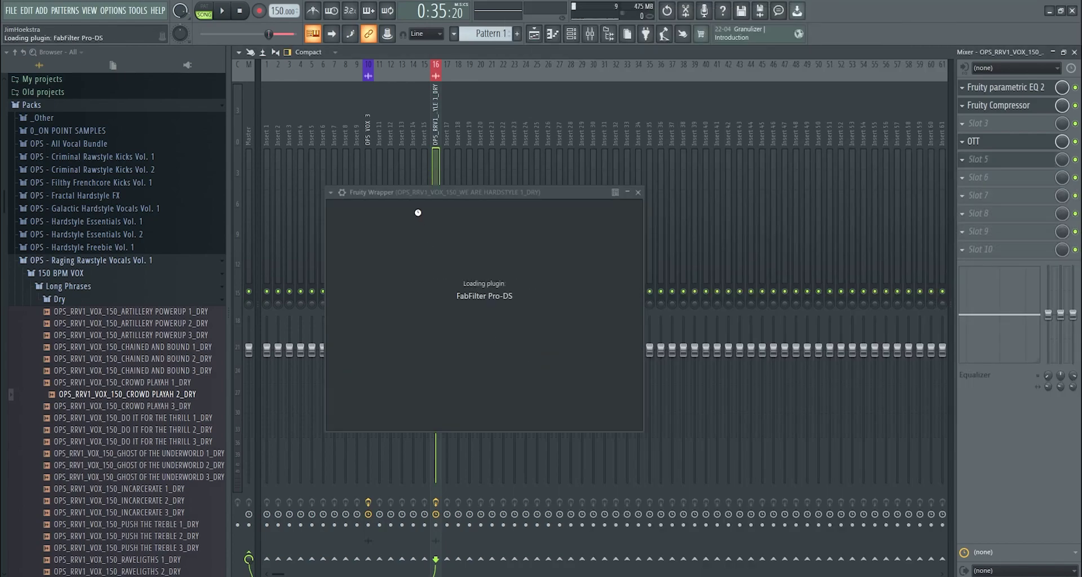
{"action": "left_click_drag", "start_coordinate": [405, 386], "coordinate": [471, 374]}
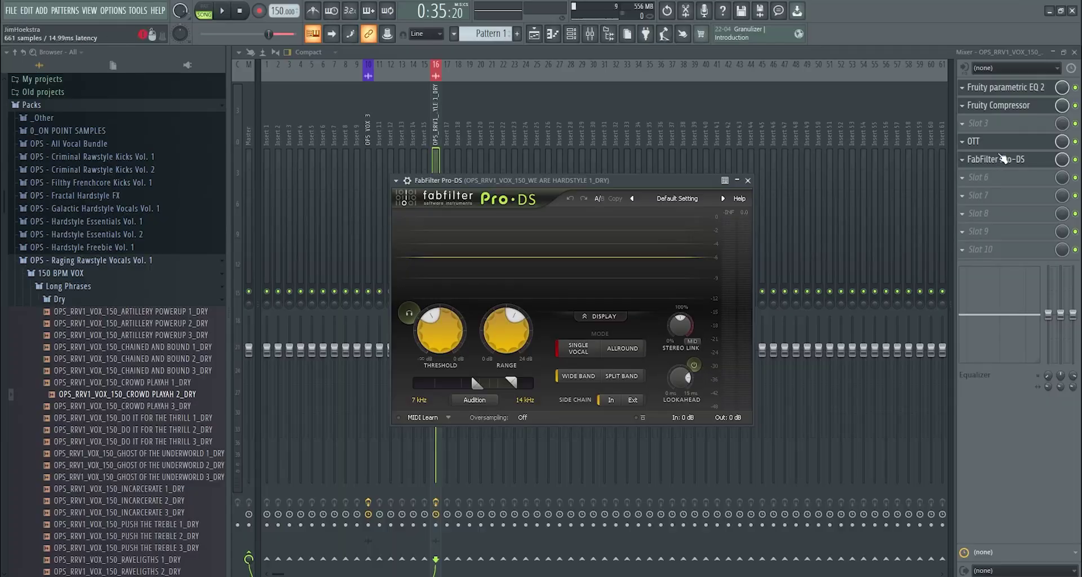
Play the arrangement to test the chain and route the CROWD PLAYAH 2 vocal channel to mixer insert 16.
{"action": "left_click", "coordinate": [1027, 89]}
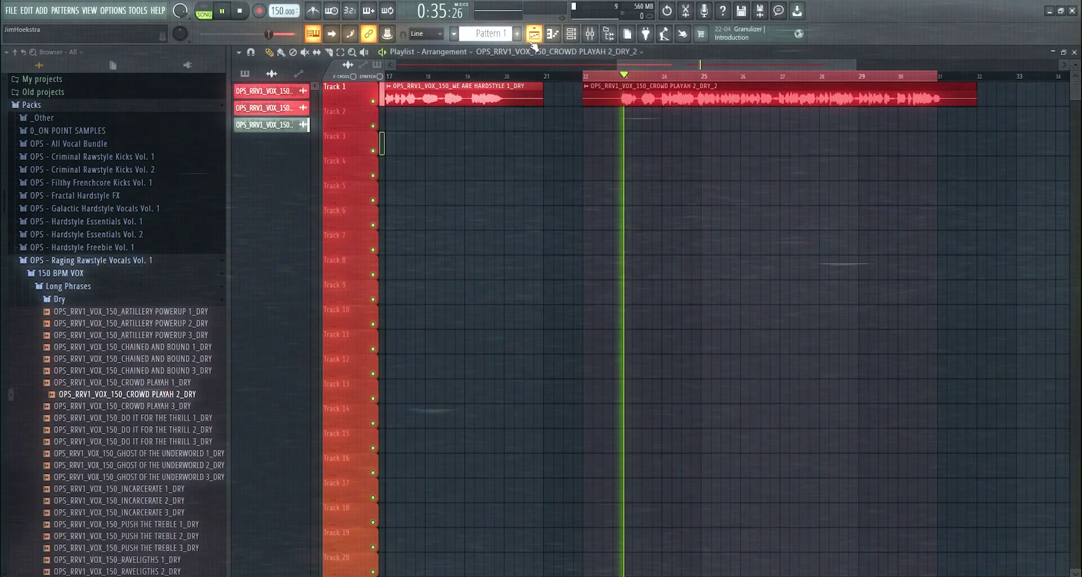
{"action": "key", "text": "F9"}
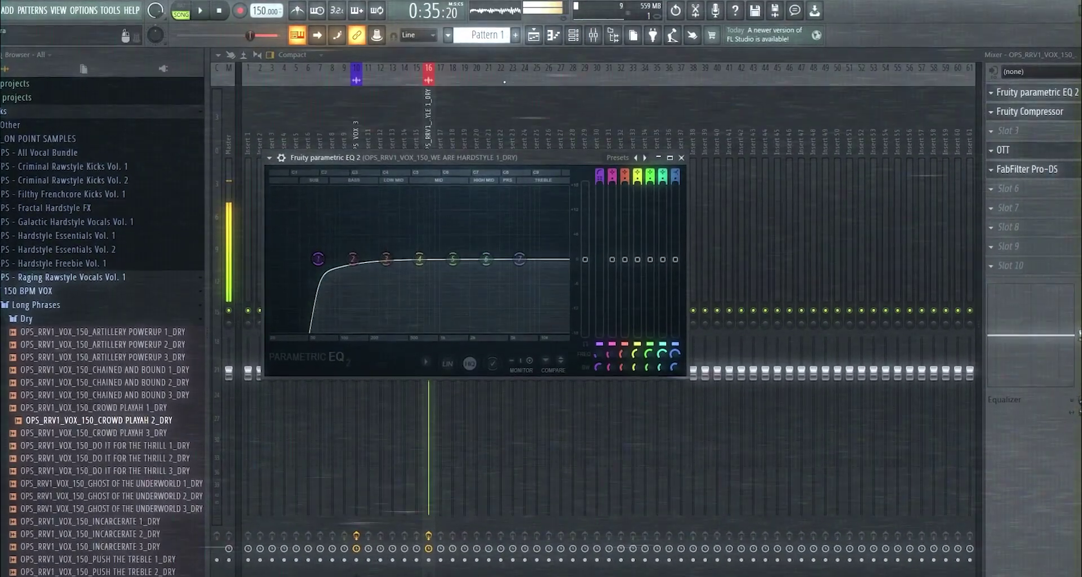
{"action": "left_click", "coordinate": [574, 35]}
{"action": "right_click", "coordinate": [429, 119]}
{"action": "mouse_move", "coordinate": [556, 189]}
{"action": "left_click", "coordinate": [616, 188]}
Adjust FabFilter Pro-DS's threshold, set its range to 9.73 dB and shift its detection band to 8.178–16.36 kHz.
{"action": "left_click", "coordinate": [1004, 88]}
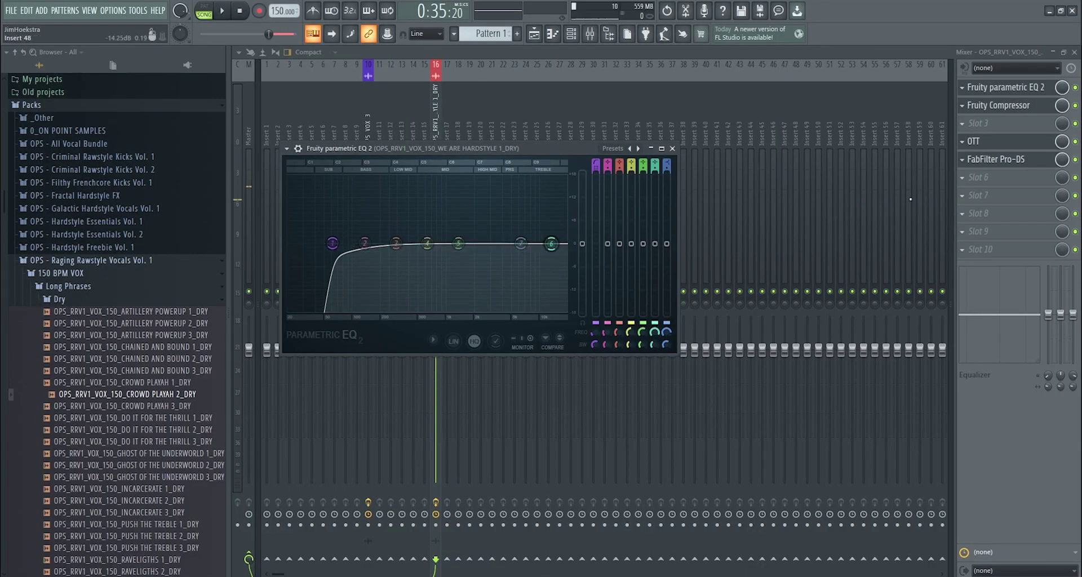
{"action": "left_click", "coordinate": [675, 149]}
{"action": "left_click", "coordinate": [979, 161]}
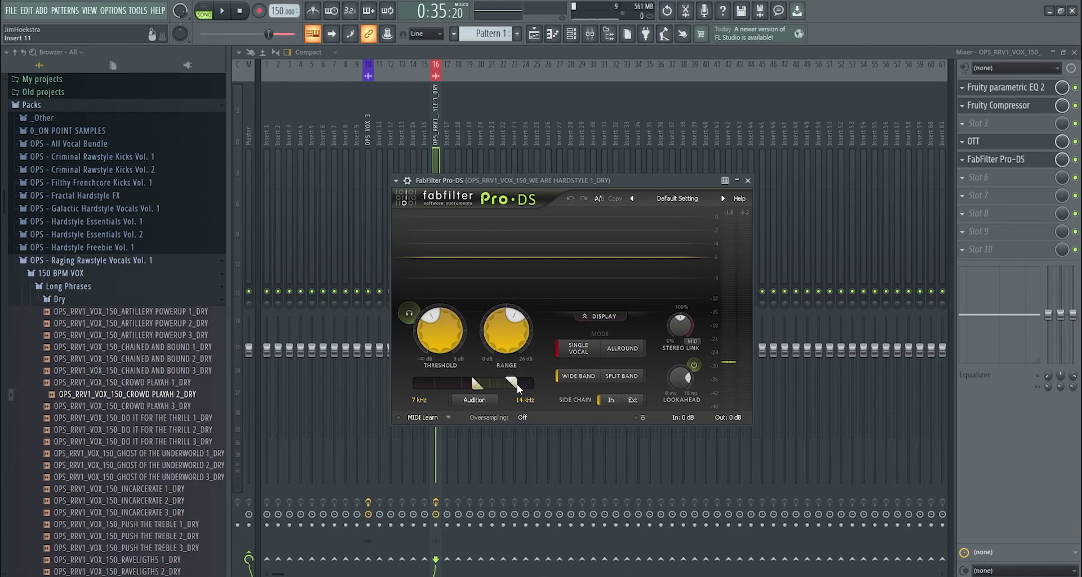
{"action": "left_click_drag", "start_coordinate": [434, 342], "coordinate": [431, 265]}
{"action": "left_click_drag", "start_coordinate": [447, 328], "coordinate": [446, 315]}
{"action": "left_click_drag", "start_coordinate": [509, 324], "coordinate": [509, 298]}
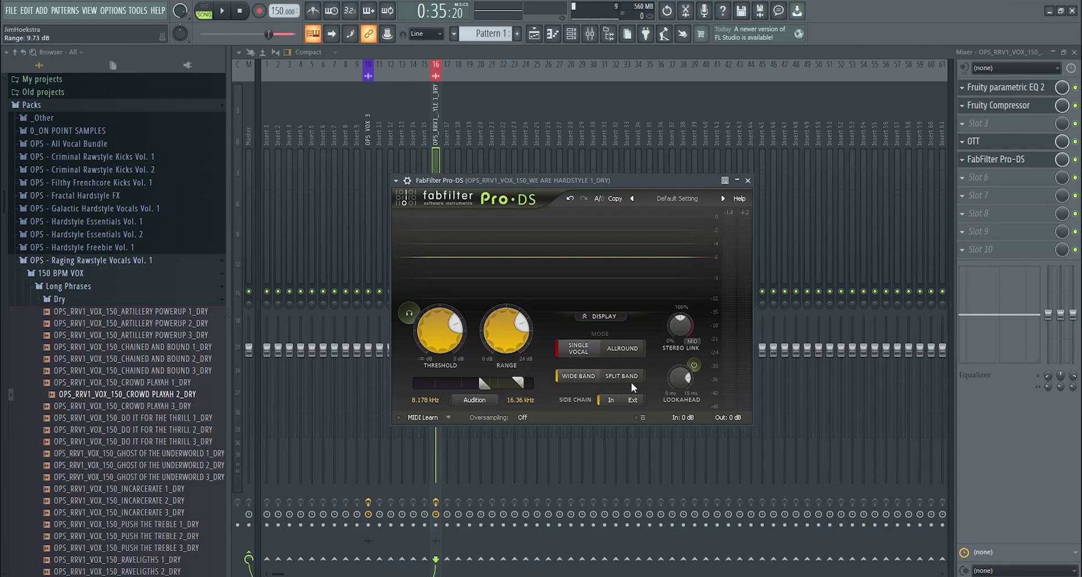
Remove FabFilter Pro-DS from slot 5 and add Fruity parametric EQ 2 in slot 6.
{"action": "left_click", "coordinate": [973, 158]}
{"action": "right_click", "coordinate": [973, 158]}
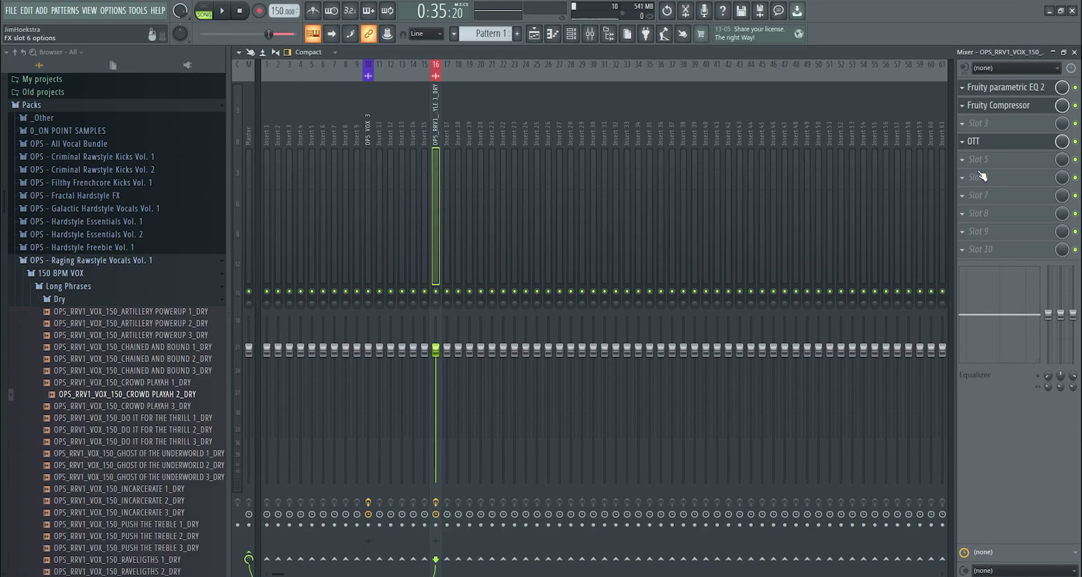
{"action": "left_click", "coordinate": [981, 179]}
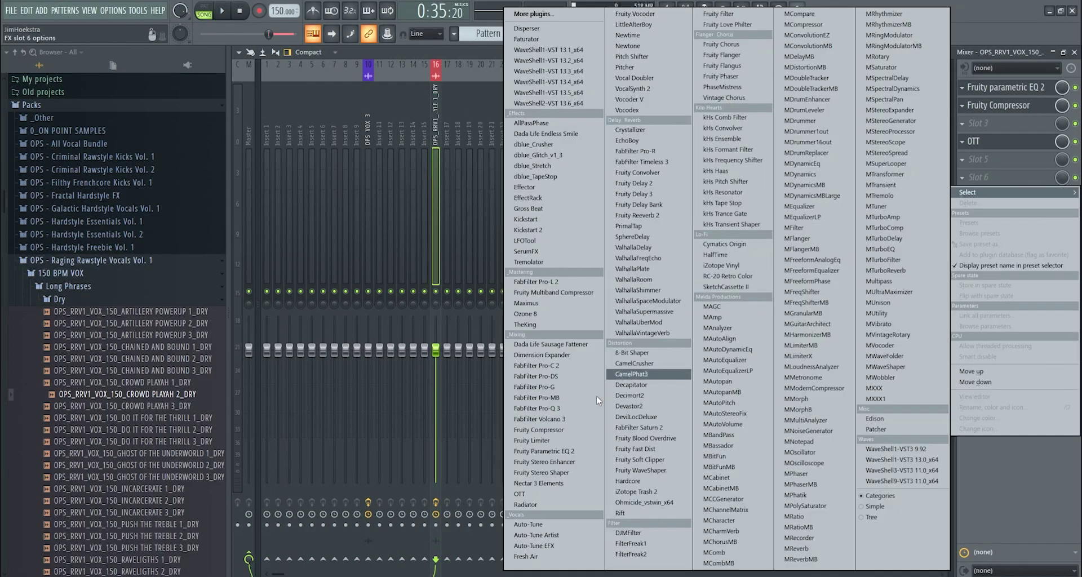
{"action": "left_click", "coordinate": [572, 451]}
Make band 1 of the slot 6 EQ a steep high-pass filter at about 70 Hz.
{"action": "right_click", "coordinate": [386, 309]}
{"action": "mouse_move", "coordinate": [410, 331]}
{"action": "left_click", "coordinate": [439, 360]}
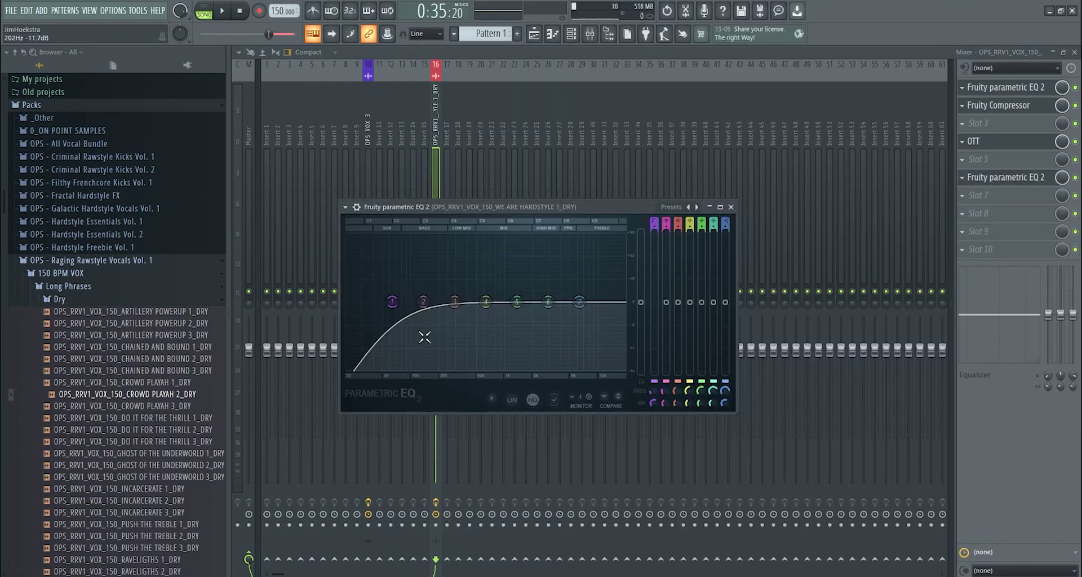
{"action": "right_click", "coordinate": [387, 309]}
{"action": "left_click", "coordinate": [442, 345]}
{"action": "left_click_drag", "start_coordinate": [393, 303], "coordinate": [398, 303]}
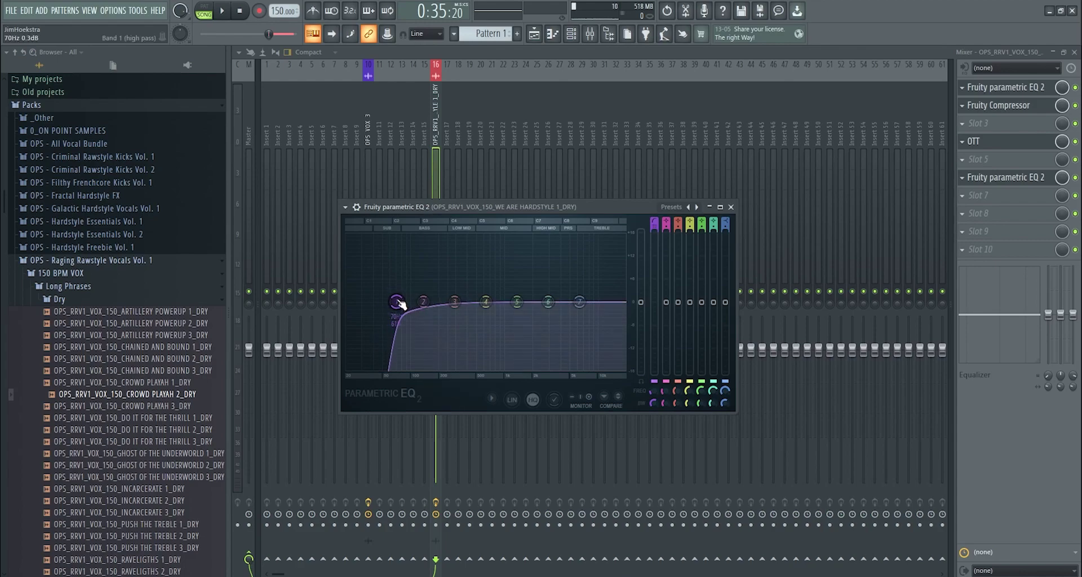
Play the vocal and make small cuts with bands 3 to 6, placing band 5 at about 14.3 kHz and -0.6 dB.
{"action": "key", "text": "space"}
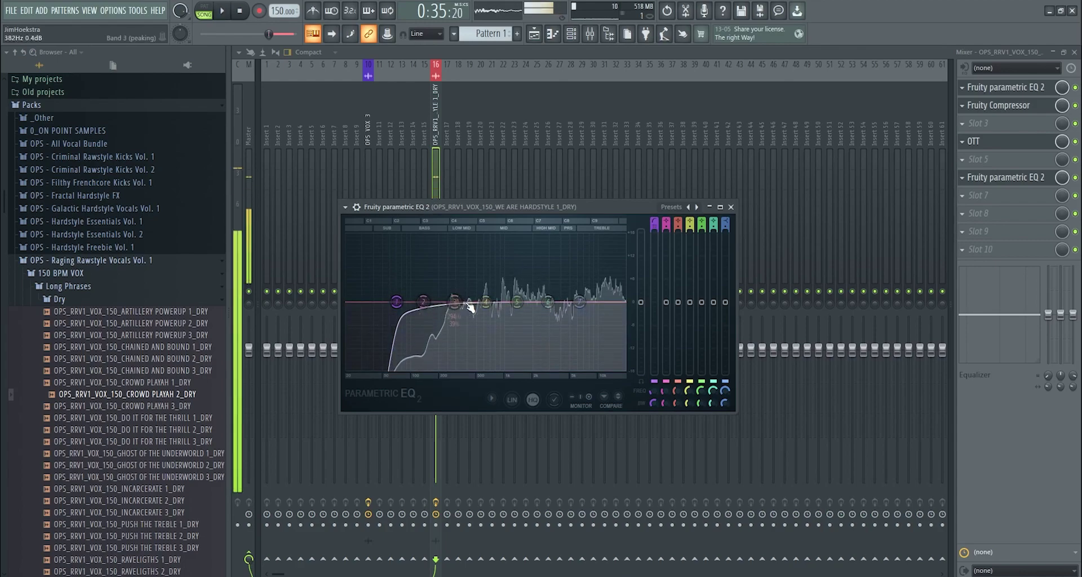
{"action": "key", "text": "space"}
{"action": "left_click_drag", "start_coordinate": [457, 304], "coordinate": [613, 310]}
{"action": "key", "text": "space"}
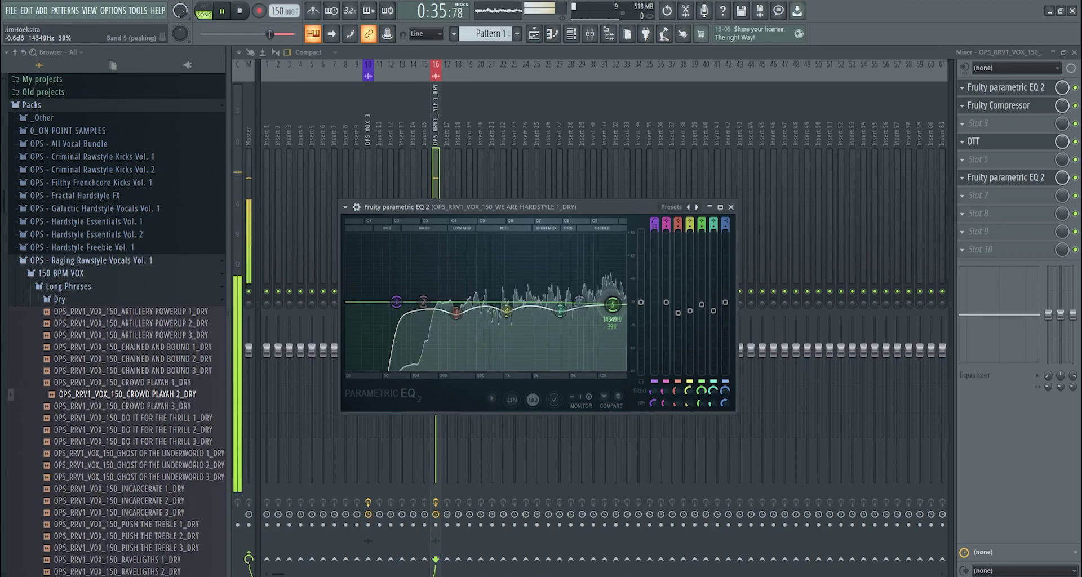
{"action": "key", "text": "space"}
Add another Fruity parametric EQ 2 in slot 7 and cut gently with bands 3, 4 and 5 while the vocal plays.
{"action": "left_click", "coordinate": [979, 195]}
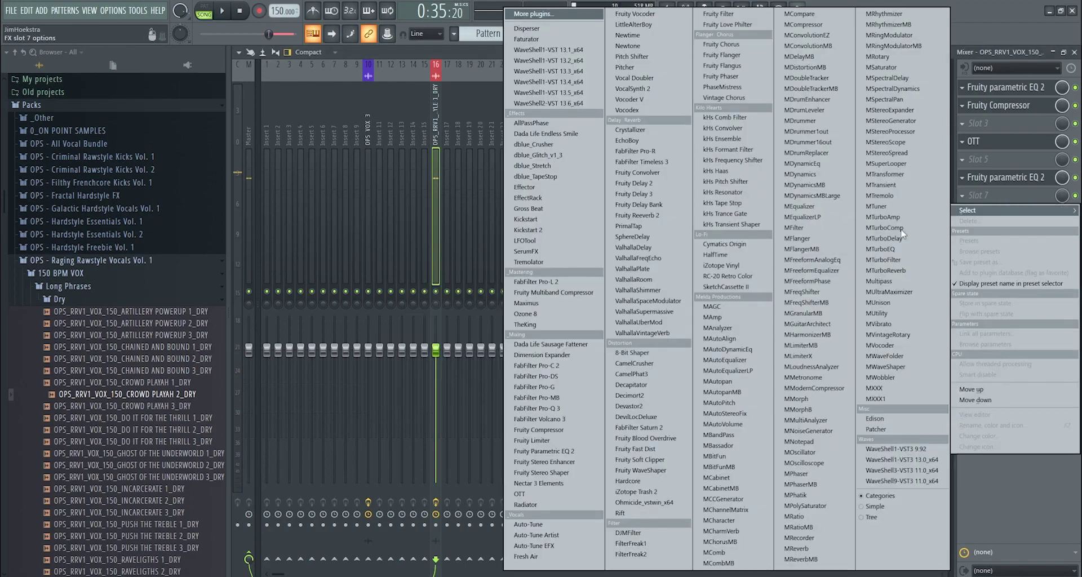
{"action": "left_click", "coordinate": [601, 451]}
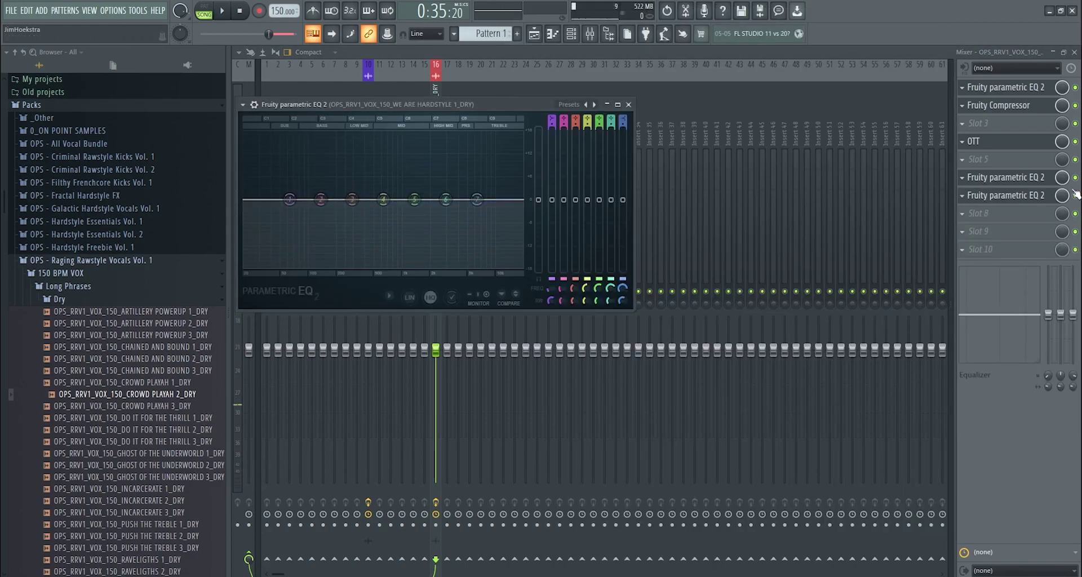
{"action": "key", "text": "space"}
{"action": "left_click_drag", "start_coordinate": [353, 199], "coordinate": [514, 217]}
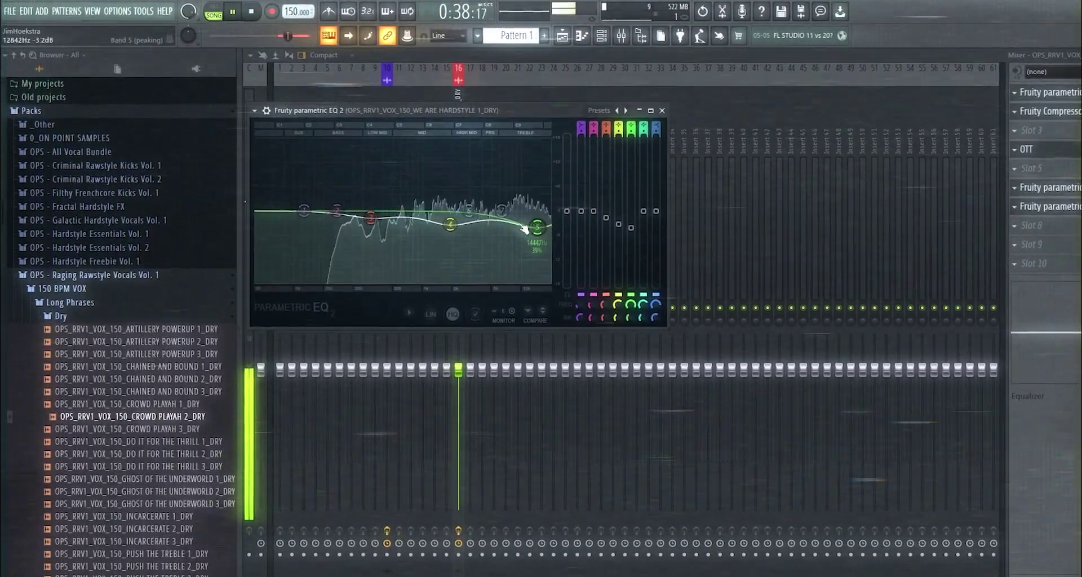
{"action": "key", "text": "space"}
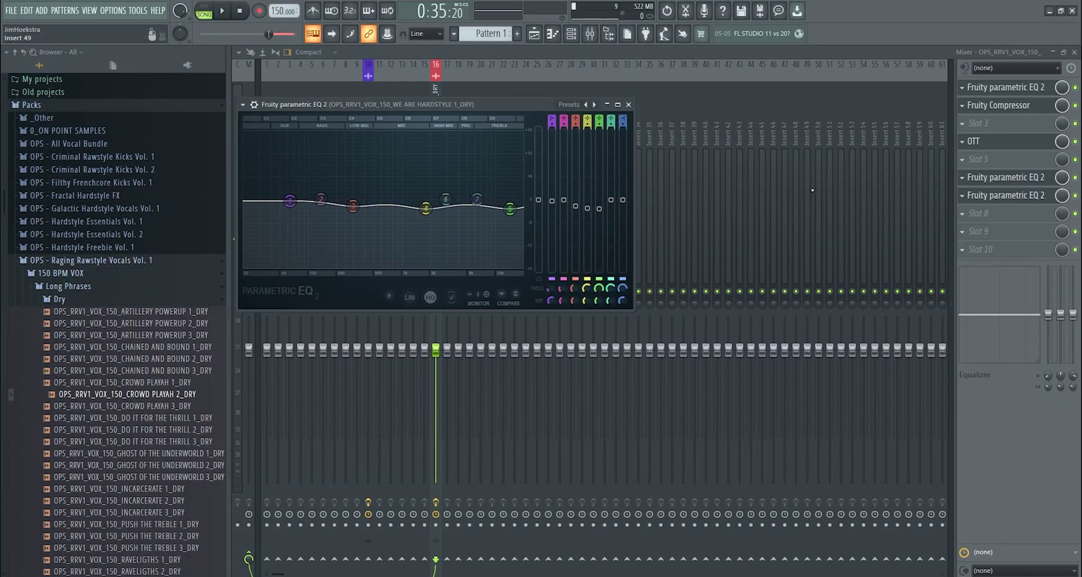
Delete the CROWD PLAYAH 2 vocal clip from Track 1 of the playlist.
{"action": "left_click", "coordinate": [536, 34]}
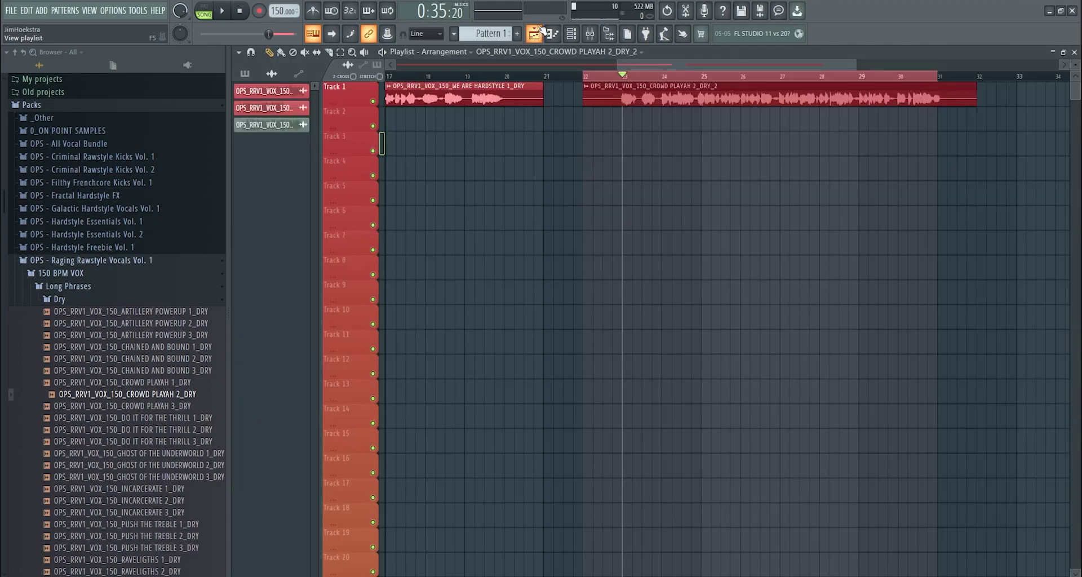
{"action": "scroll", "coordinate": [697, 95], "scroll_direction": "down", "scroll_amount": 4}
{"action": "right_click", "coordinate": [744, 93]}
{"action": "key", "text": "space"}
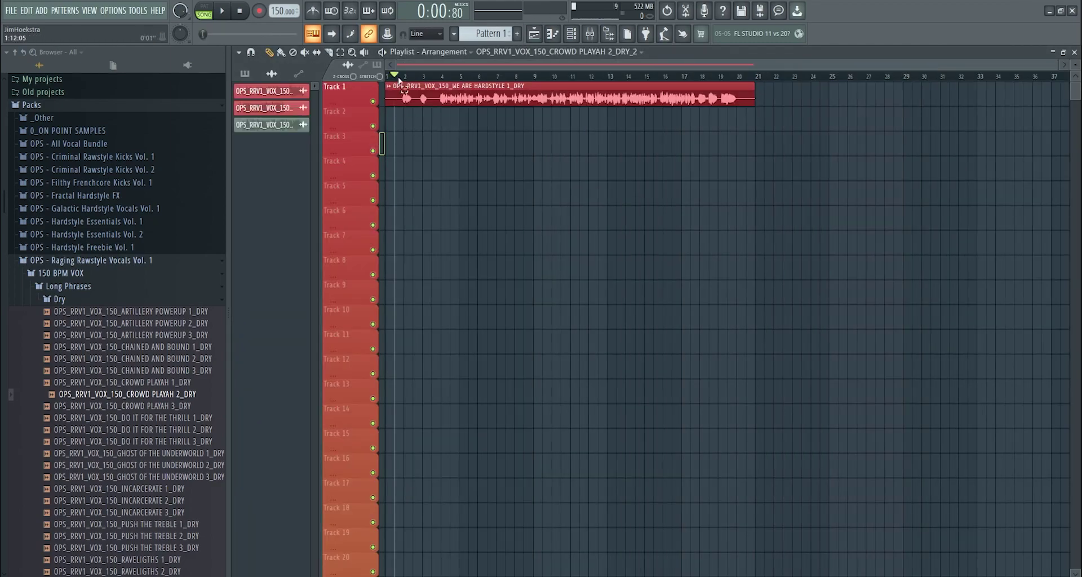
Play the WE ARE HARDSTYLE 1_DRY clip and route its channel to mixer insert 5.
{"action": "double_click", "coordinate": [464, 97]}
{"action": "left_click", "coordinate": [590, 34]}
{"action": "key", "text": "space"}
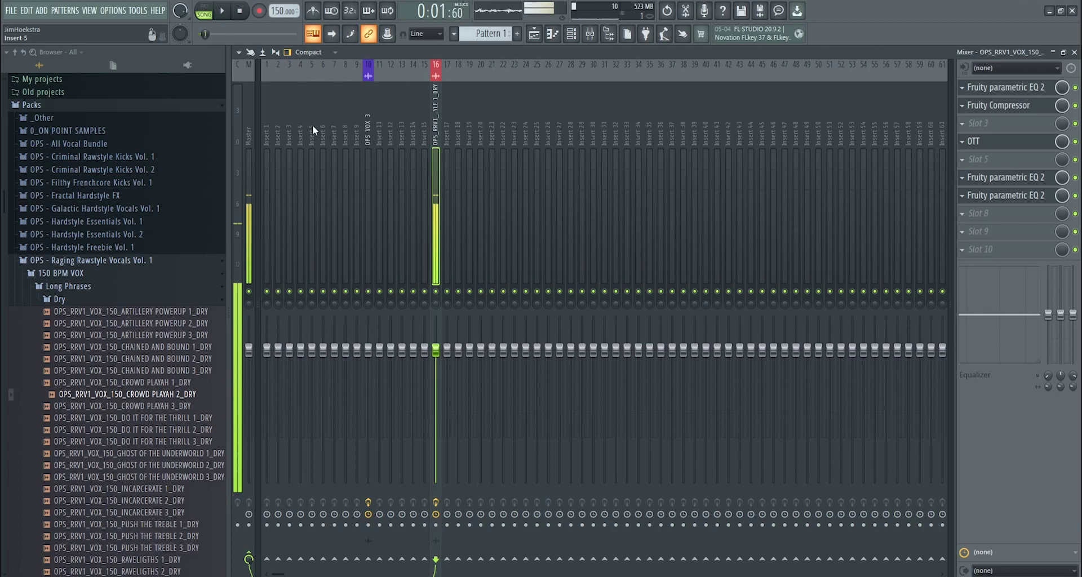
{"action": "right_click", "coordinate": [312, 123]}
{"action": "mouse_move", "coordinate": [389, 188]}
{"action": "left_click", "coordinate": [445, 188]}
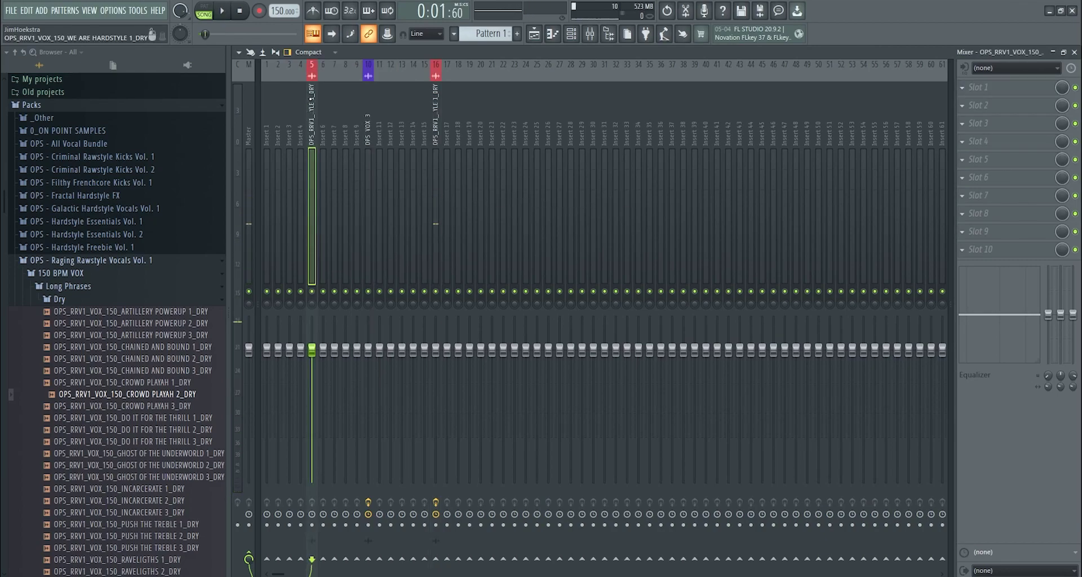
Collapse the Dry and Long Phrases folders in the browser and check the WE ARE HARDSTYLE 1_DRY clip's channel settings.
{"action": "key", "text": "F9"}
{"action": "left_click", "coordinate": [56, 300]}
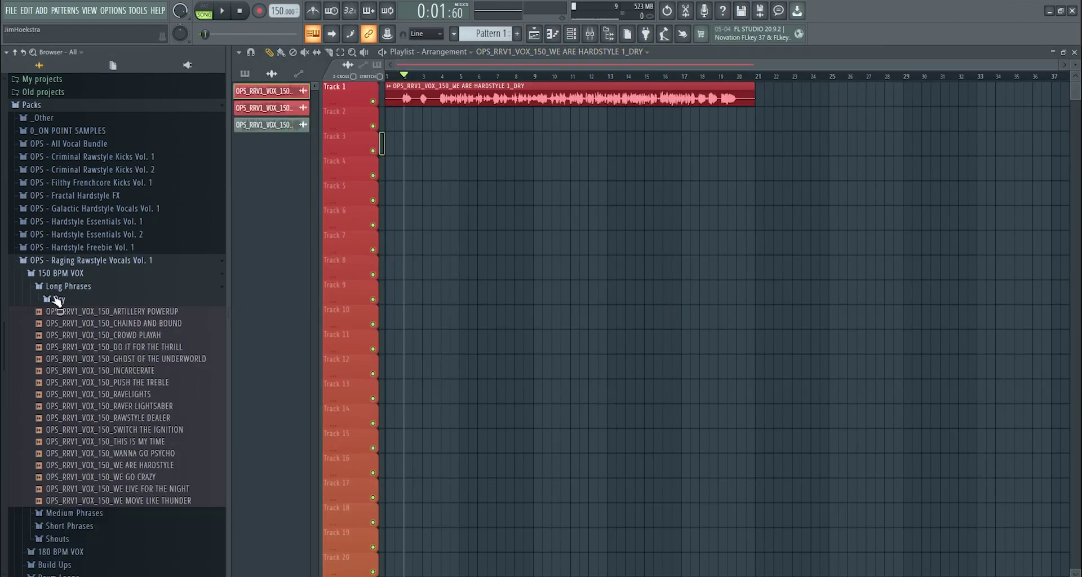
{"action": "left_click", "coordinate": [57, 299]}
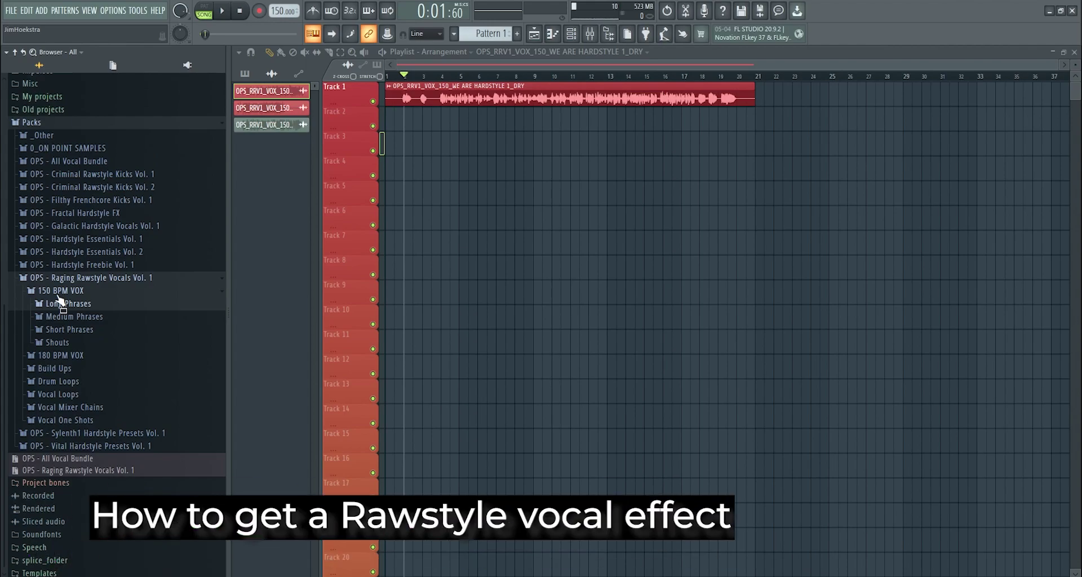
{"action": "left_click", "coordinate": [593, 35]}
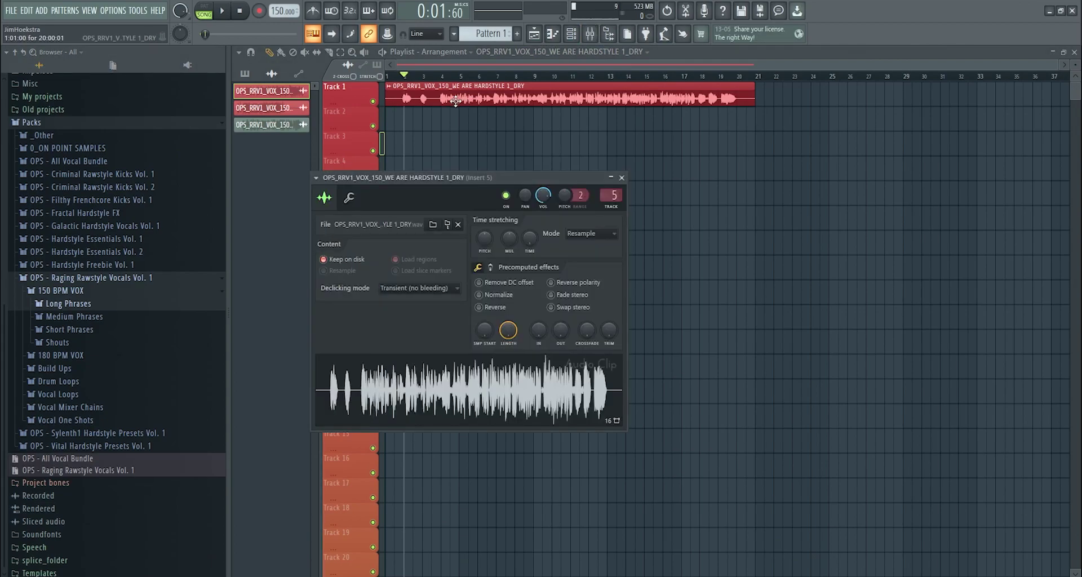
{"action": "scroll", "coordinate": [447, 91], "scroll_direction": "up", "scroll_amount": 5}
{"action": "left_click", "coordinate": [622, 178]}
{"action": "scroll", "coordinate": [599, 113], "scroll_direction": "down", "scroll_amount": 3}
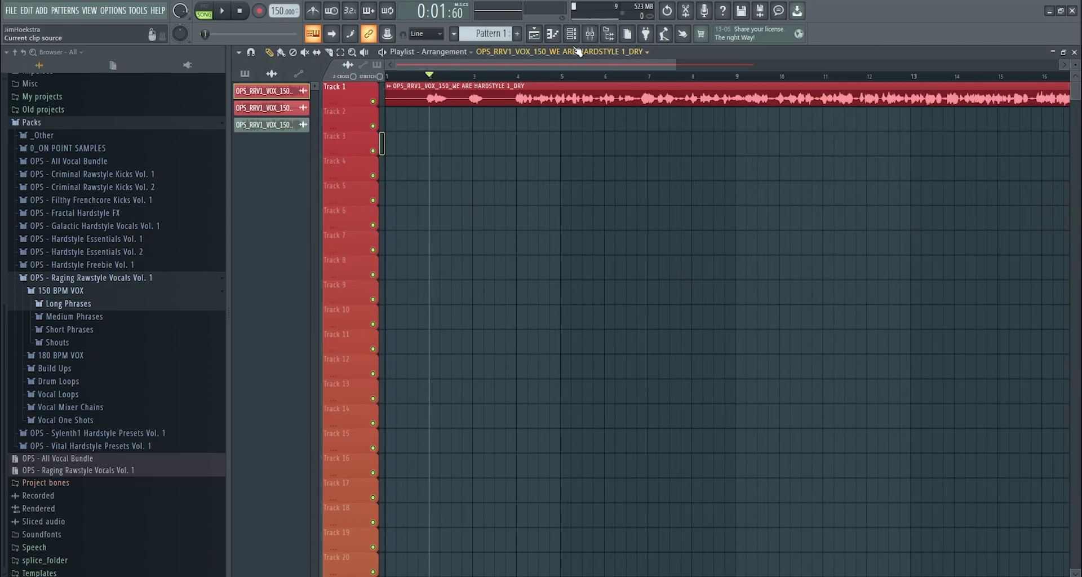
Add Fruity parametric EQ 2 in slot 1 of insert 5 and make band 1 a steep high-pass filter.
{"action": "left_click", "coordinate": [591, 35]}
{"action": "left_click", "coordinate": [962, 87]}
{"action": "mouse_move", "coordinate": [967, 103]}
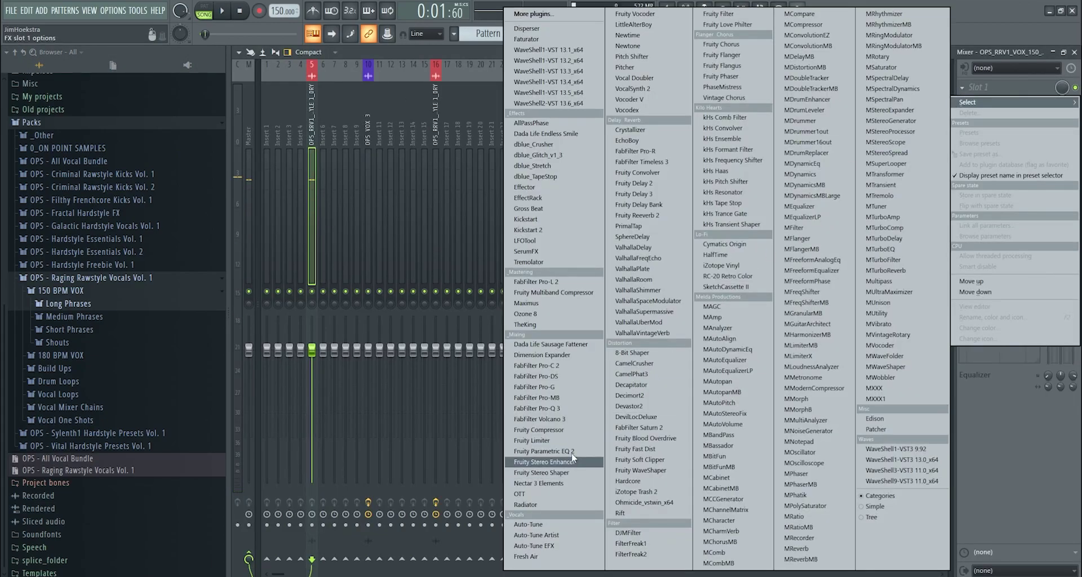
{"action": "left_click", "coordinate": [546, 451]}
{"action": "right_click", "coordinate": [348, 259]}
{"action": "mouse_move", "coordinate": [365, 288]}
{"action": "left_click", "coordinate": [397, 320]}
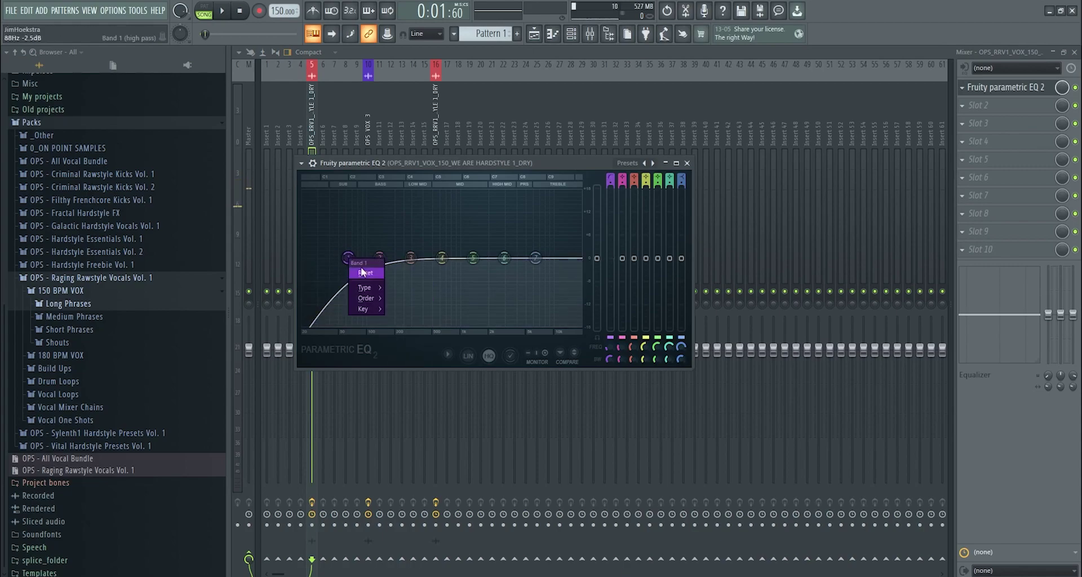
{"action": "right_click", "coordinate": [596, 262]}
{"action": "left_click", "coordinate": [611, 270]}
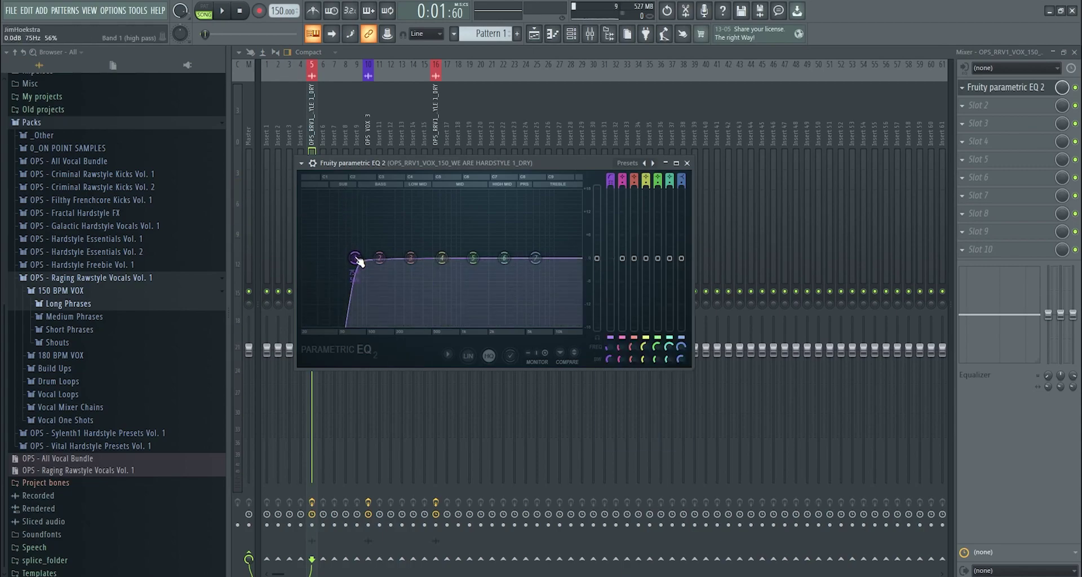
Sweep the high-pass band's cutoff and place it at about 61 Hz.
{"action": "left_click_drag", "start_coordinate": [355, 258], "coordinate": [37, 248]}
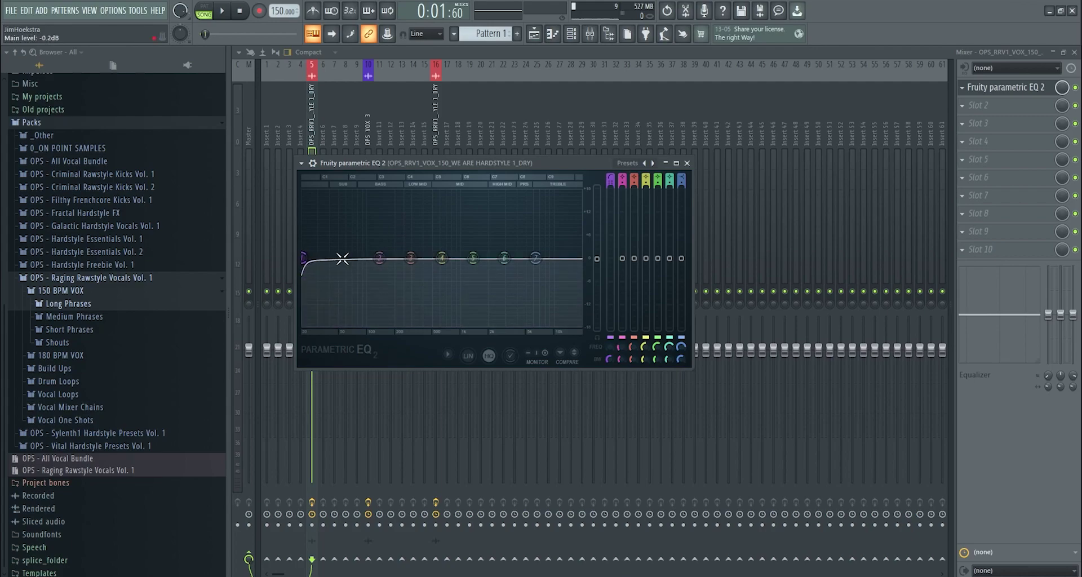
{"action": "left_click_drag", "start_coordinate": [304, 259], "coordinate": [332, 258]}
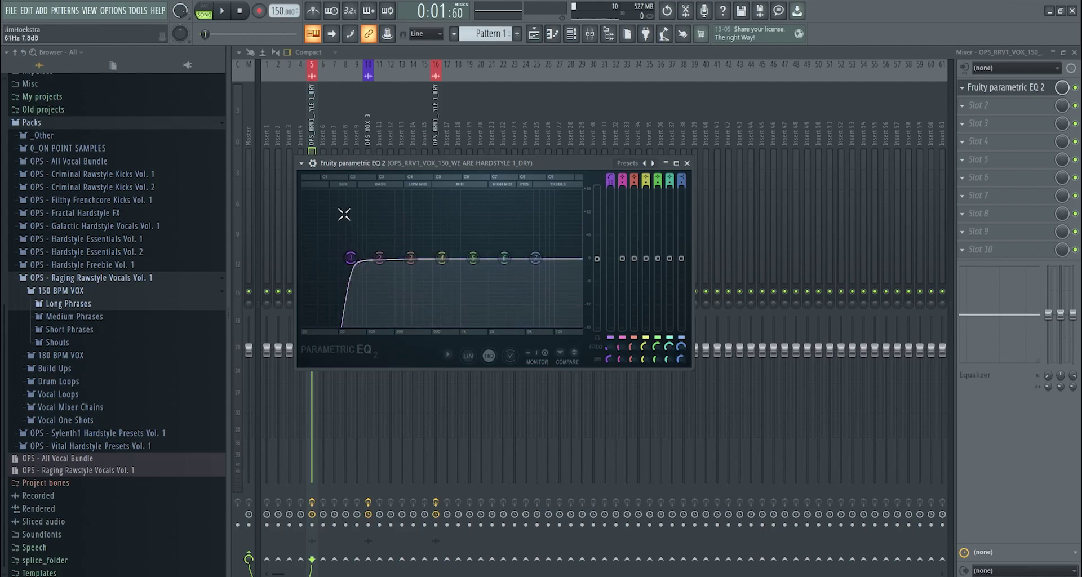
{"action": "mouse_move", "coordinate": [348, 258]}
{"action": "left_mouse_down"}
{"action": "mouse_move", "coordinate": [310, 244]}
{"action": "mouse_move", "coordinate": [343, 258]}
{"action": "left_mouse_up"}
Set the WE ARE HARDSTYLE 1_DRY clip's pitch shift to -400 cents and its time-stretching mode to e2 speech.
{"action": "left_click", "coordinate": [535, 34]}
{"action": "left_click", "coordinate": [535, 34]}
{"action": "left_click", "coordinate": [535, 37]}
{"action": "double_click", "coordinate": [520, 98]}
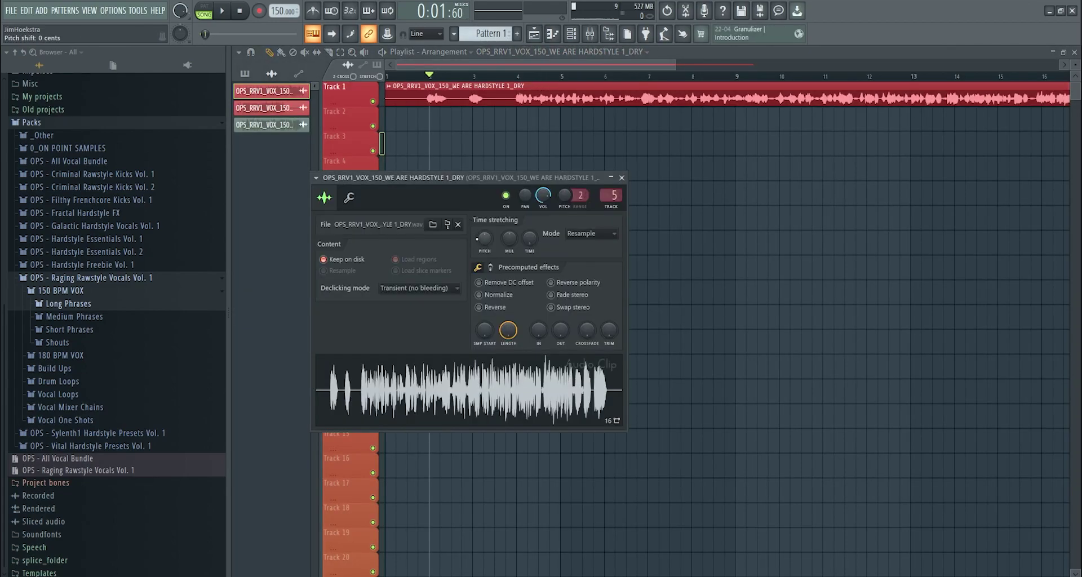
{"action": "left_click_drag", "start_coordinate": [490, 247], "coordinate": [490, 265]}
{"action": "left_click", "coordinate": [590, 236]}
{"action": "left_click", "coordinate": [620, 297]}
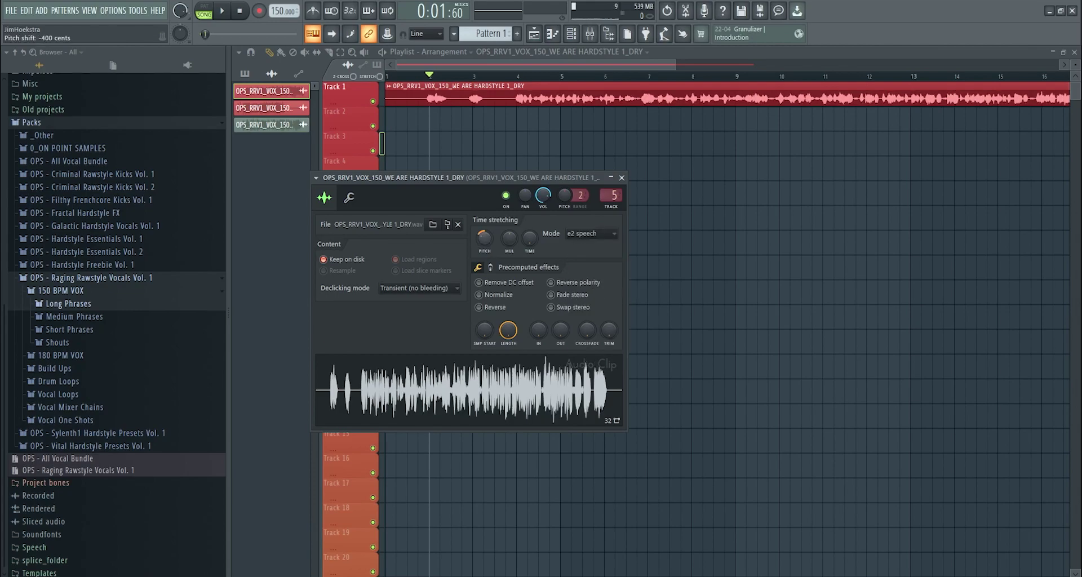
Preview the pitched vocal and set the clip's pitch shift to -100 cents.
{"action": "key", "text": "space"}
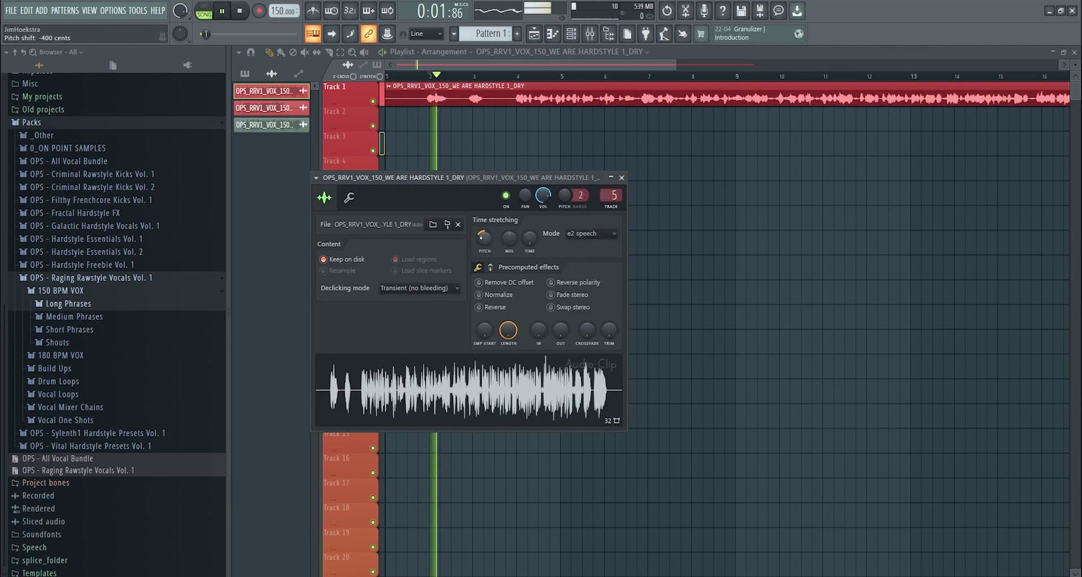
{"action": "key", "text": "space"}
{"action": "left_click_drag", "start_coordinate": [485, 239], "coordinate": [485, 225]}
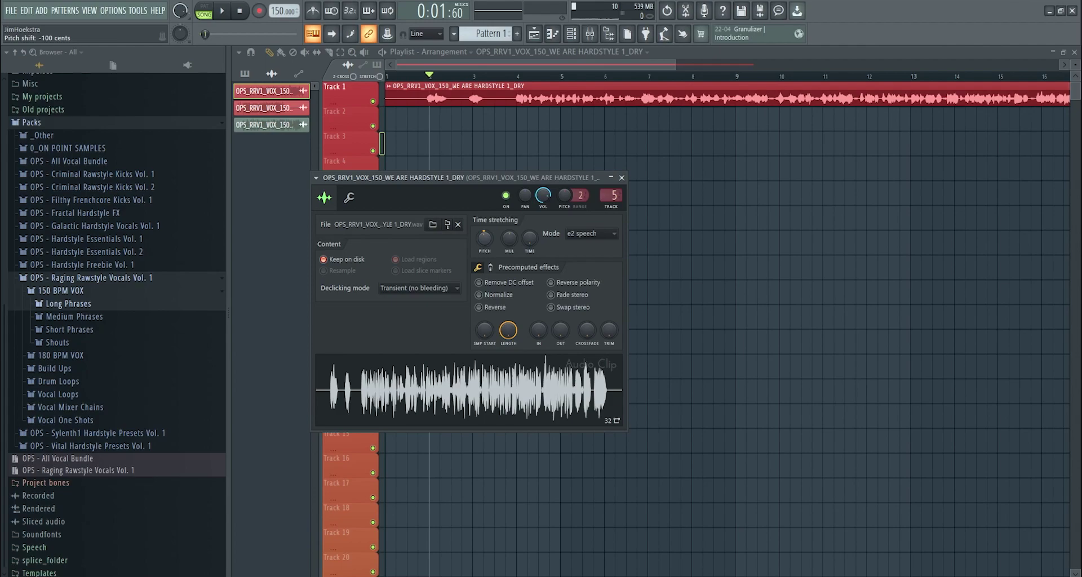
Play the pitched vocal with the mixer open to hear it through insert 5.
{"action": "left_click", "coordinate": [592, 31]}
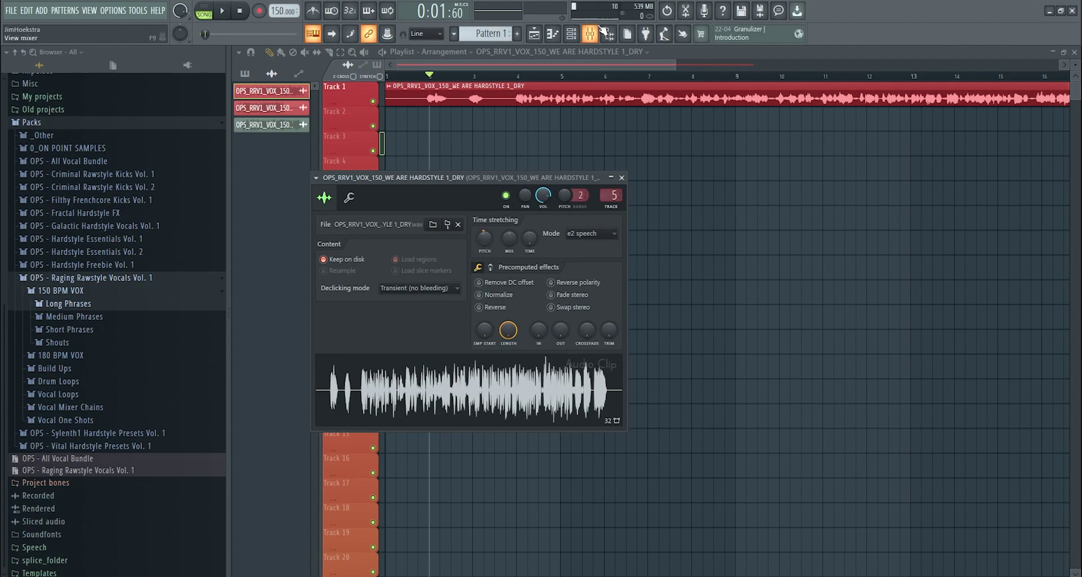
{"action": "key", "text": "space"}
{"action": "left_click", "coordinate": [601, 33]}
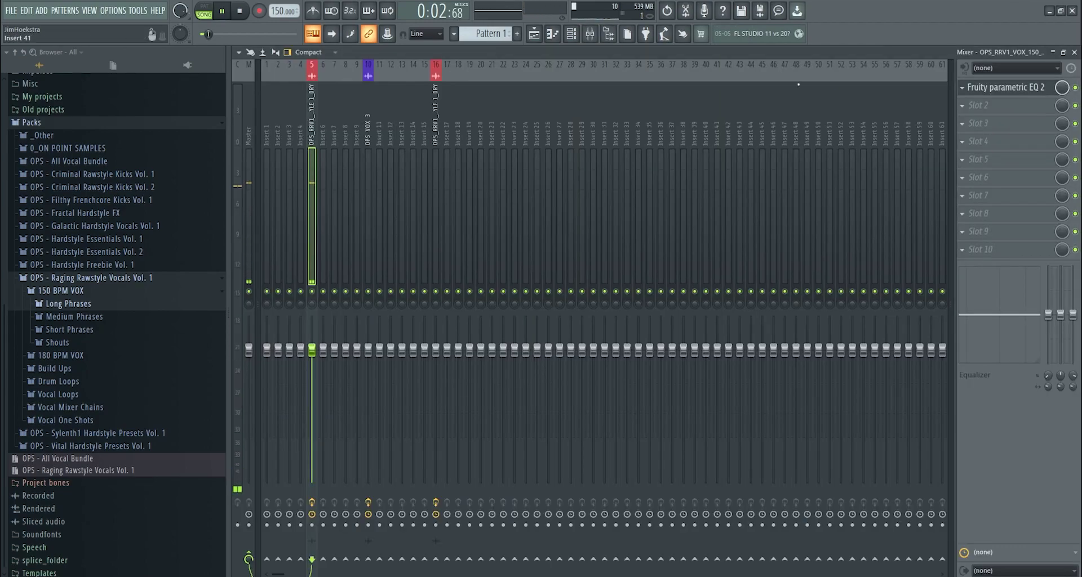
{"action": "left_click", "coordinate": [995, 119]}
{"action": "key", "text": "Escape"}
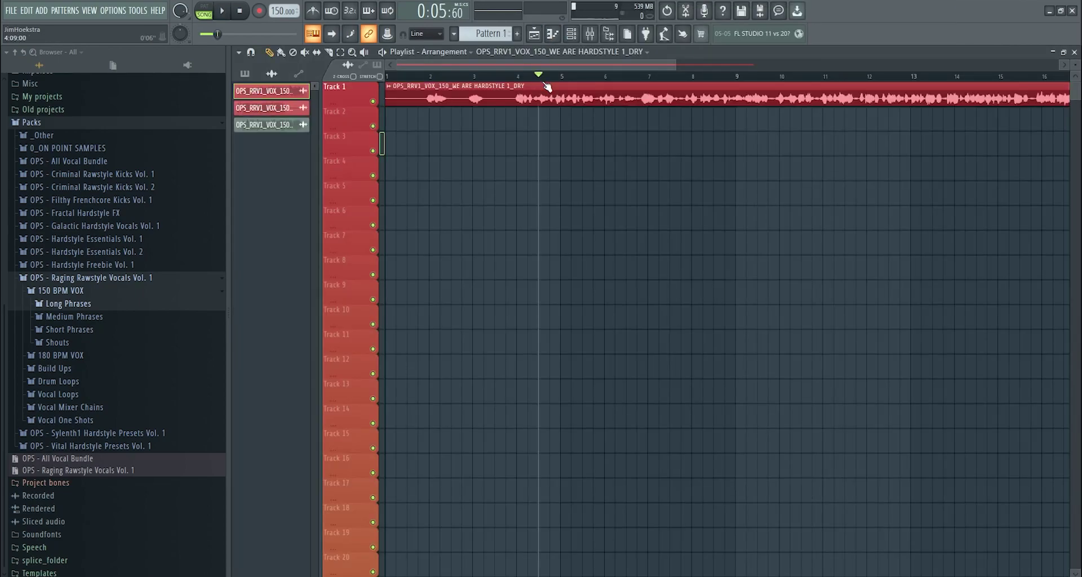
Review the vocal clip's time-stretching mode with e2 speech selected and return to the mixer.
{"action": "double_click", "coordinate": [545, 95]}
{"action": "left_click", "coordinate": [586, 234]}
{"action": "left_click", "coordinate": [634, 295]}
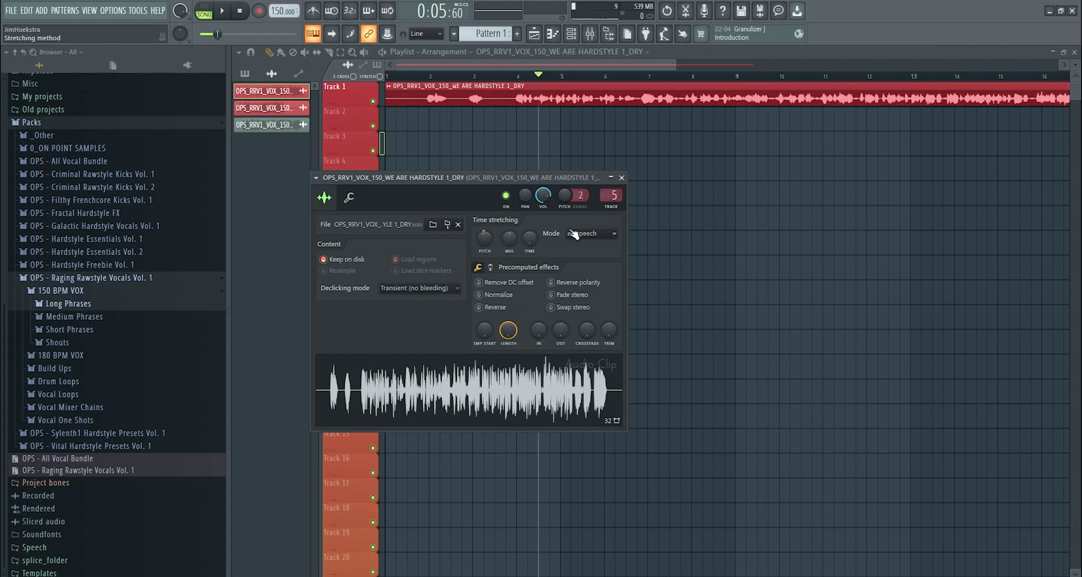
{"action": "left_click", "coordinate": [592, 35]}
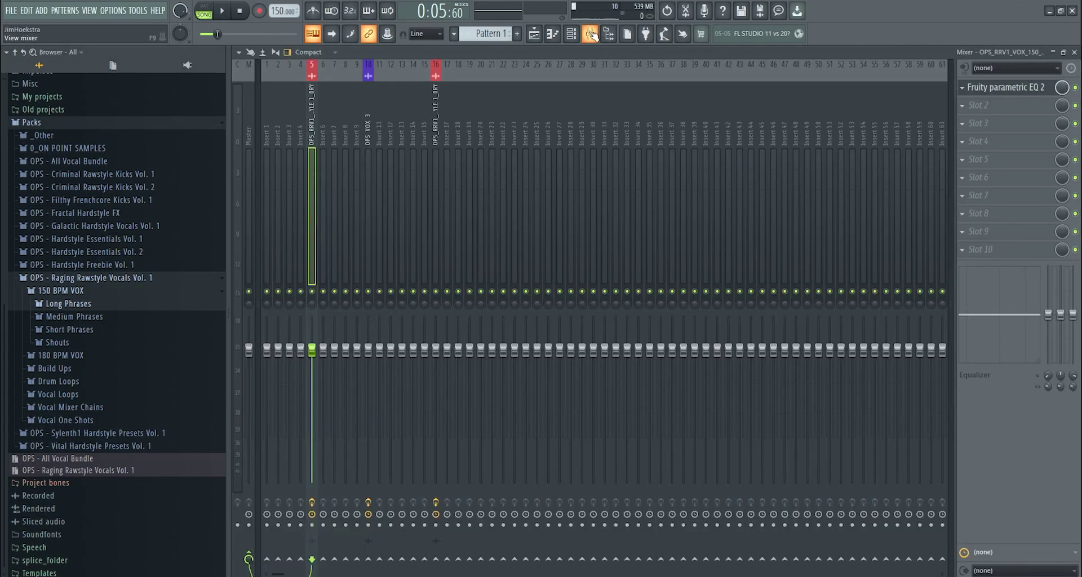
Load Fruity WaveShaper in effect slot 3 of insert 5 and reshape the lower half of its curve.
{"action": "right_click", "coordinate": [982, 93]}
{"action": "key", "text": "Escape"}
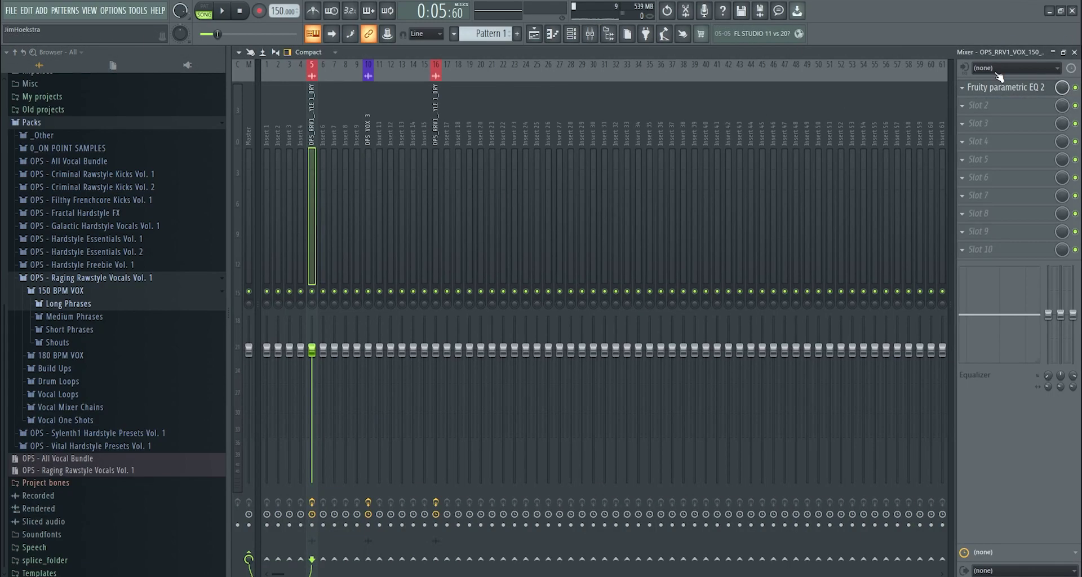
{"action": "left_click", "coordinate": [977, 119]}
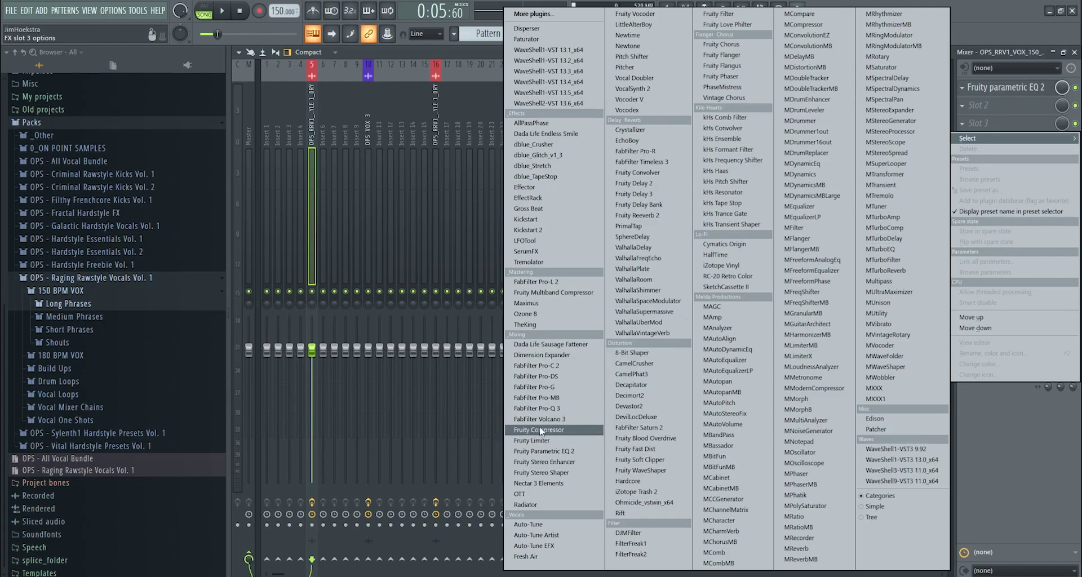
{"action": "left_click", "coordinate": [635, 470]}
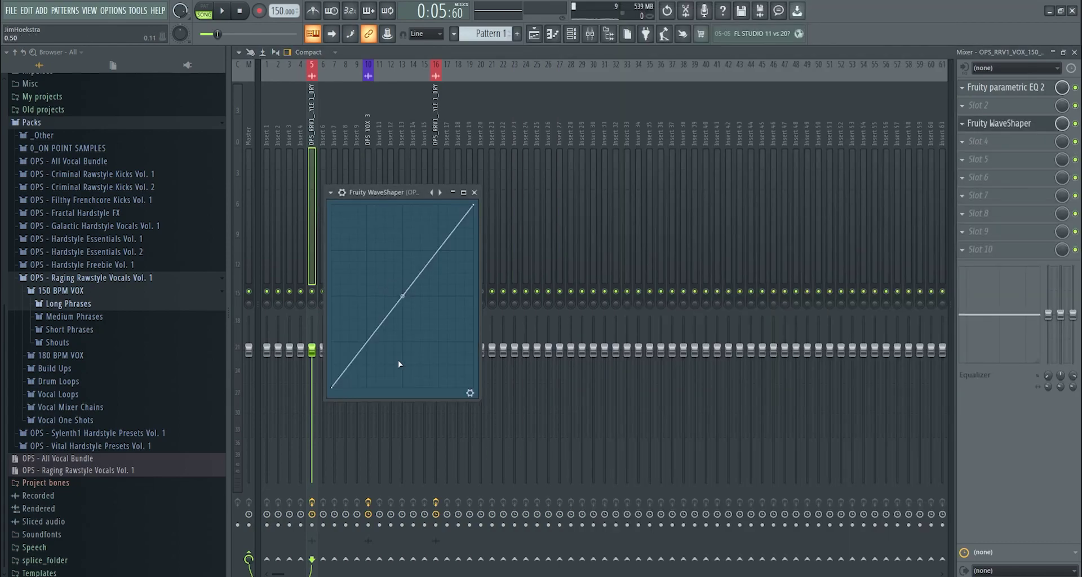
{"action": "left_click_drag", "start_coordinate": [352, 338], "coordinate": [359, 329]}
{"action": "right_click", "coordinate": [358, 328]}
{"action": "left_click", "coordinate": [362, 339]}
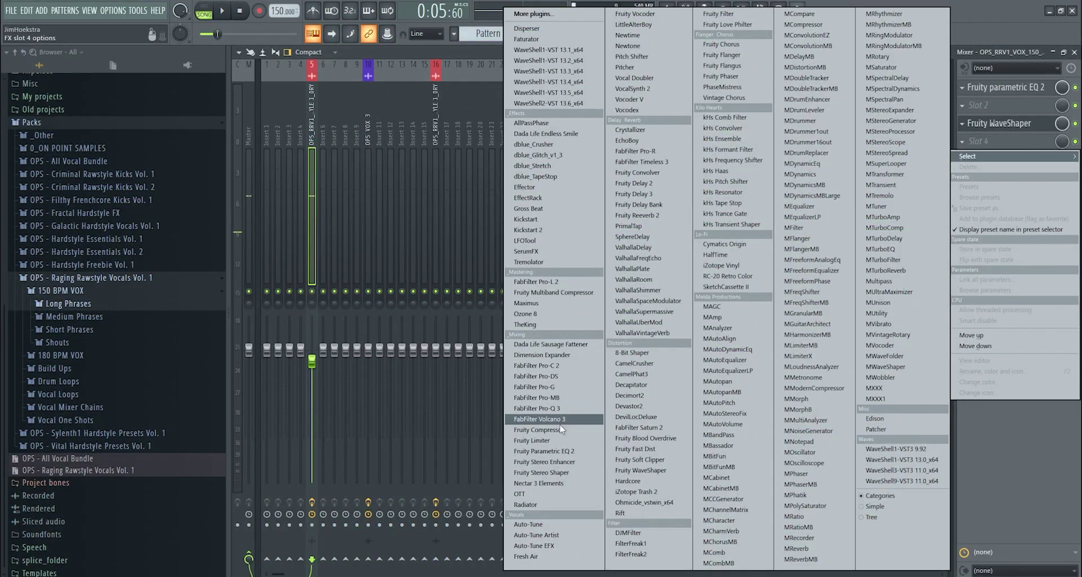
Load Fruity Compressor in effect slot 4, set a -12.8 dB threshold and 3.7:1 ratio, and preview the vocal.
{"action": "left_click", "coordinate": [544, 435]}
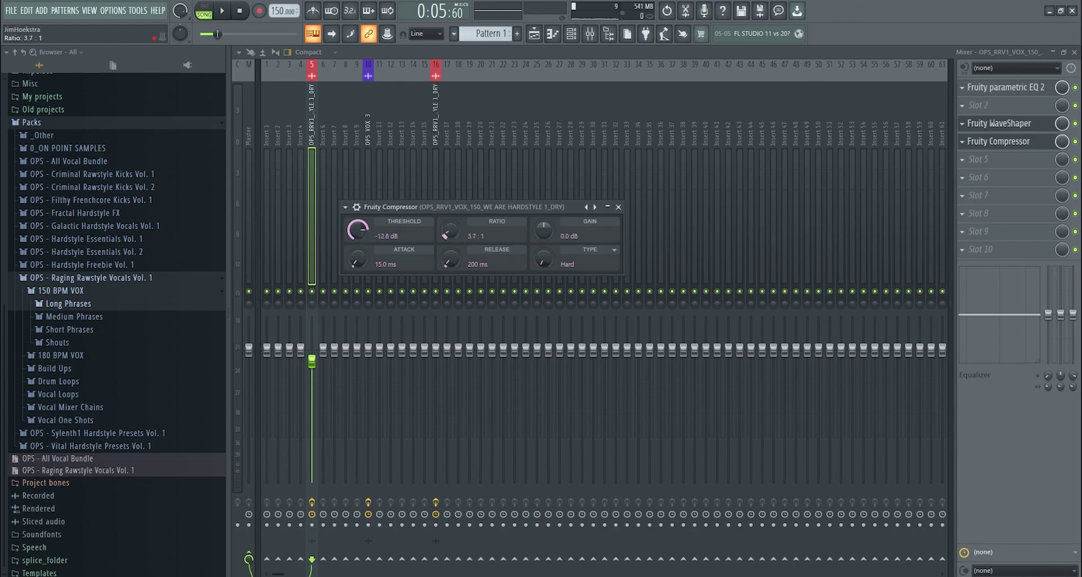
{"action": "key", "text": "space"}
{"action": "left_click_drag", "start_coordinate": [354, 241], "coordinate": [354, 240]}
{"action": "key", "text": "space"}
Load Patcher in effect slot 6 of insert 5.
{"action": "left_click", "coordinate": [979, 181]}
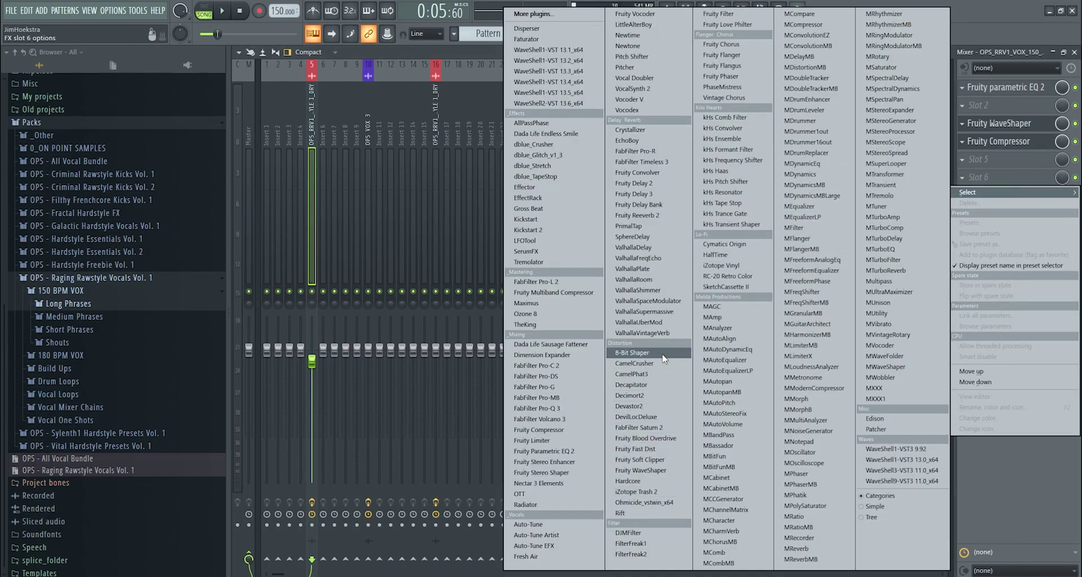
{"action": "left_click", "coordinate": [876, 429]}
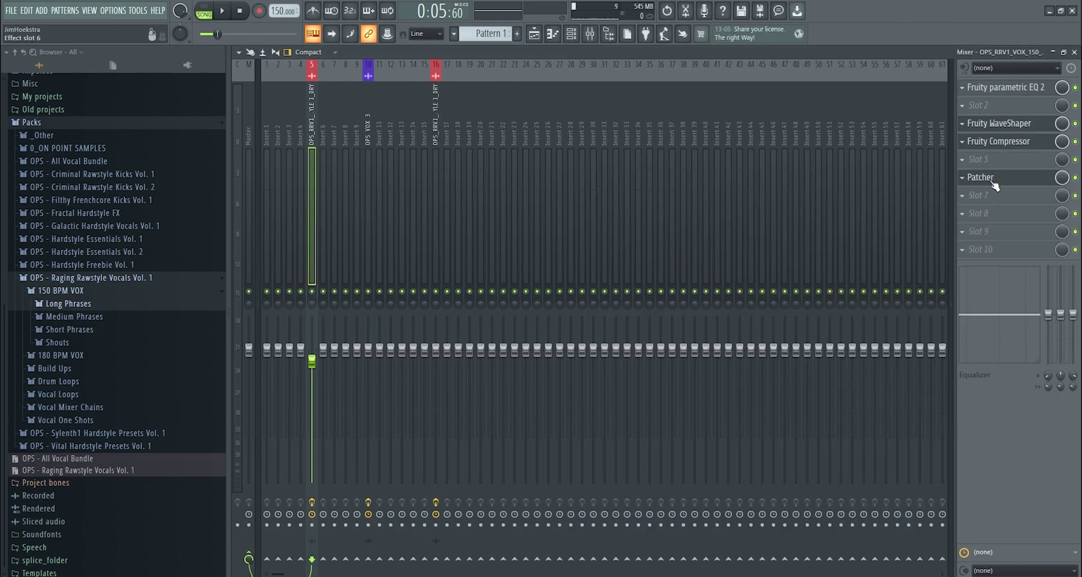
Shift Patcher down to slot 8, load LittleAlterBoy in slot 6 and set its formant to -12.0.
{"action": "scroll", "coordinate": [993, 183], "scroll_direction": "down", "scroll_amount": 2}
{"action": "left_click", "coordinate": [987, 176]}
{"action": "left_click", "coordinate": [639, 25]}
{"action": "left_click_drag", "start_coordinate": [481, 132], "coordinate": [559, 129]}
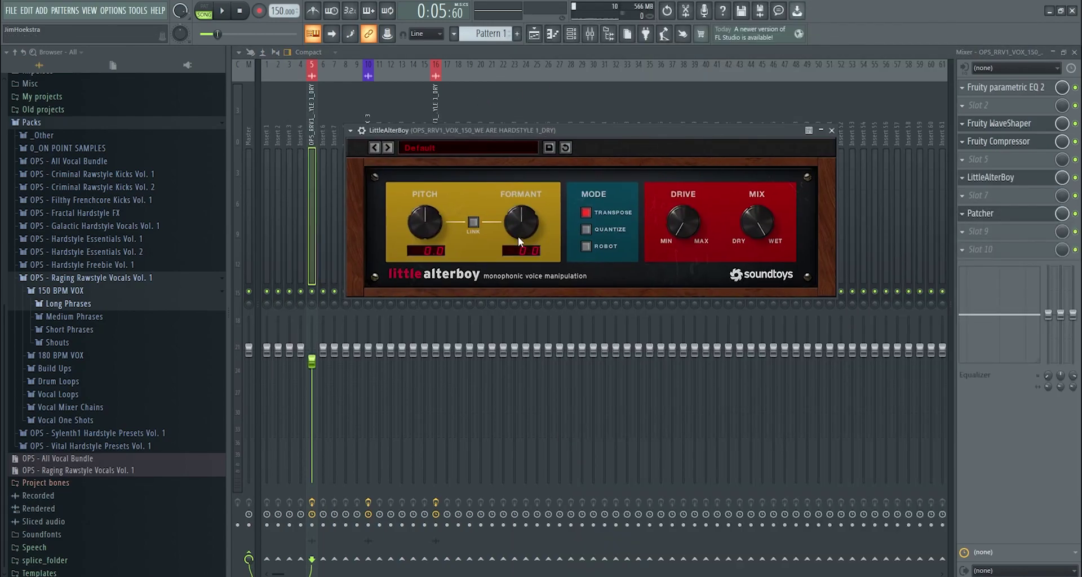
{"action": "left_click_drag", "start_coordinate": [523, 212], "coordinate": [517, 252]}
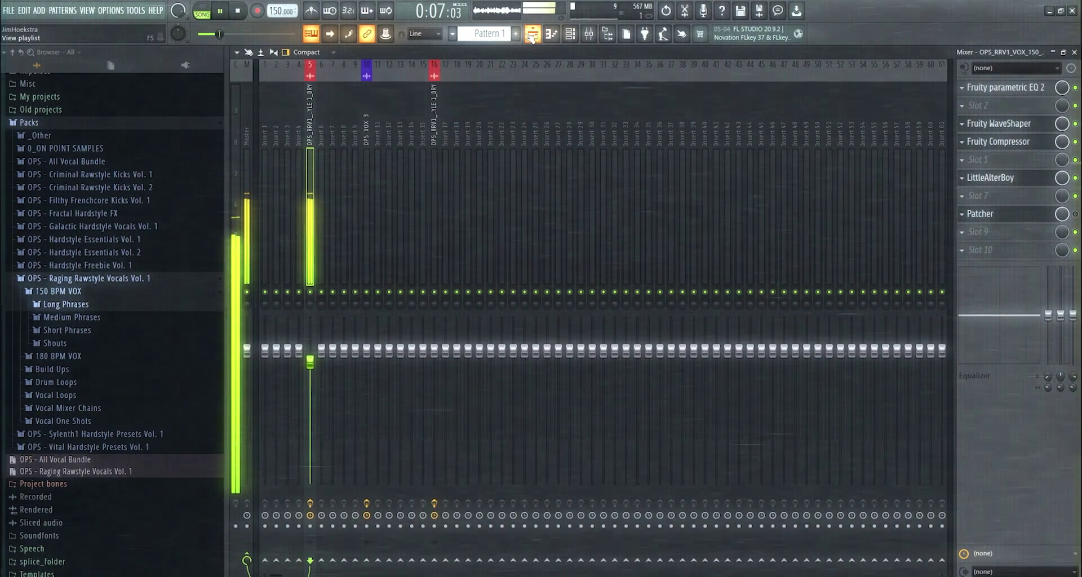
Preview the vocal through LittleAlterBoy and set its formant to -4.2 semitones.
{"action": "left_click", "coordinate": [1020, 181]}
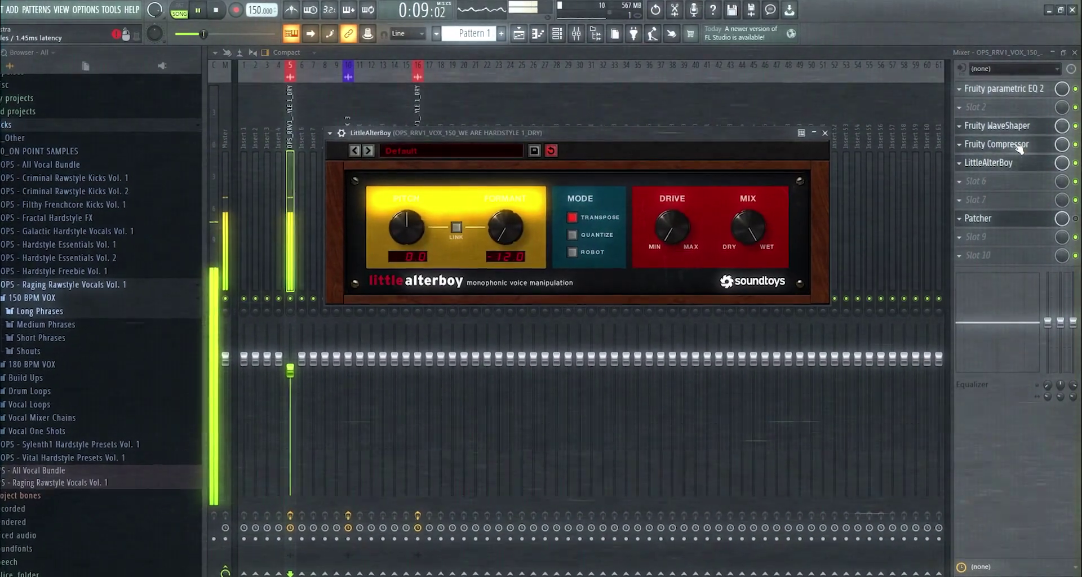
{"action": "left_click_drag", "start_coordinate": [1020, 181], "coordinate": [1019, 128]}
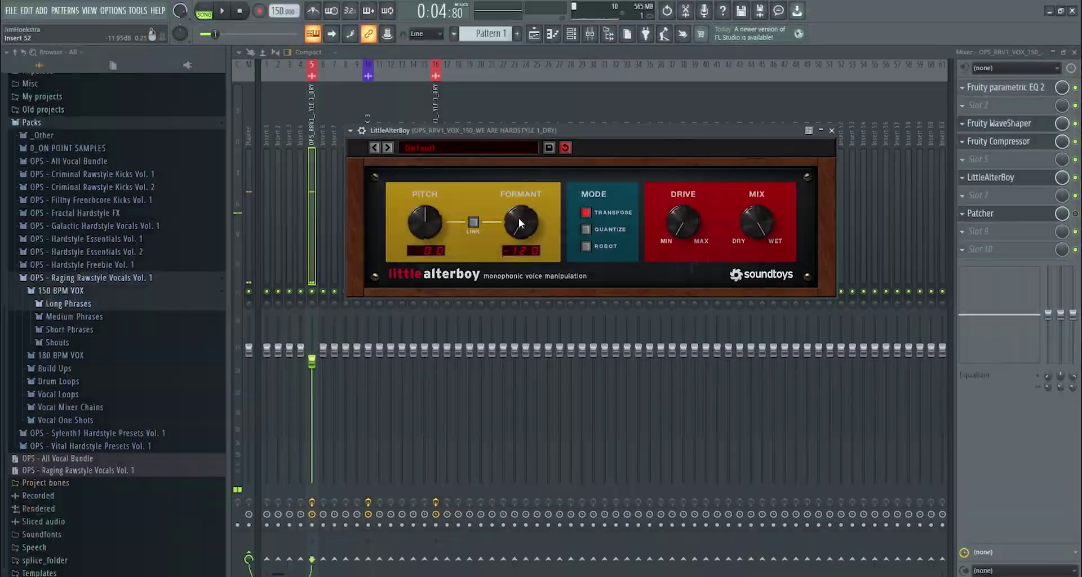
{"action": "key", "text": "space"}
{"action": "left_click_drag", "start_coordinate": [532, 223], "coordinate": [540, 243]}
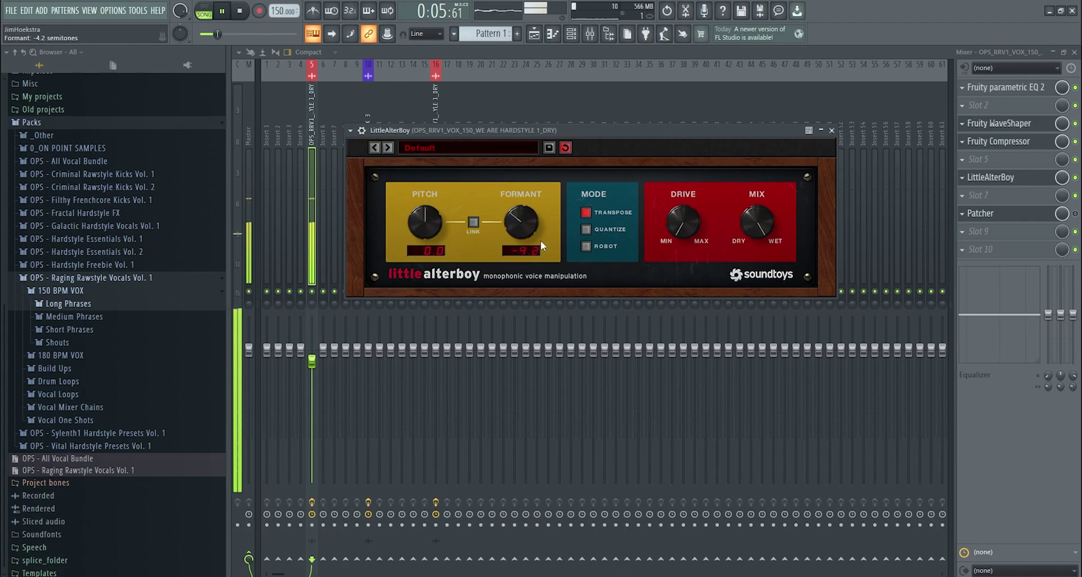
{"action": "key", "text": "space"}
Remove LittleAlterBoy from the insert's effect chain and shift Patcher back up to slot 6.
{"action": "left_click", "coordinate": [967, 179]}
{"action": "left_click", "coordinate": [964, 180]}
{"action": "left_click", "coordinate": [976, 202]}
{"action": "scroll", "coordinate": [988, 212], "scroll_direction": "up", "scroll_amount": 2}
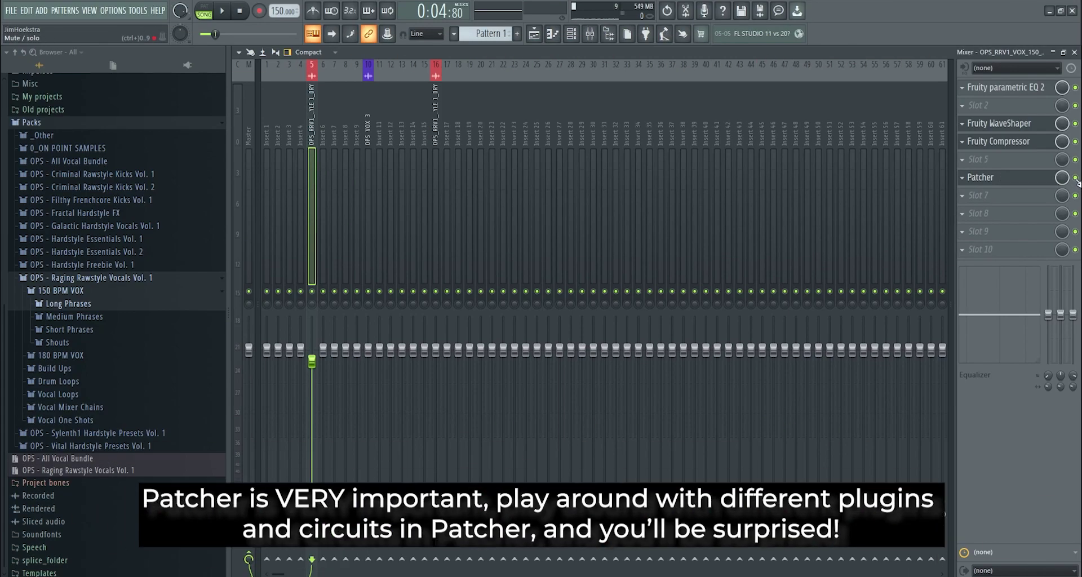
Open Patcher, space the From FL Studio and To FL Studio modules apart and connect them directly.
{"action": "left_click", "coordinate": [984, 177]}
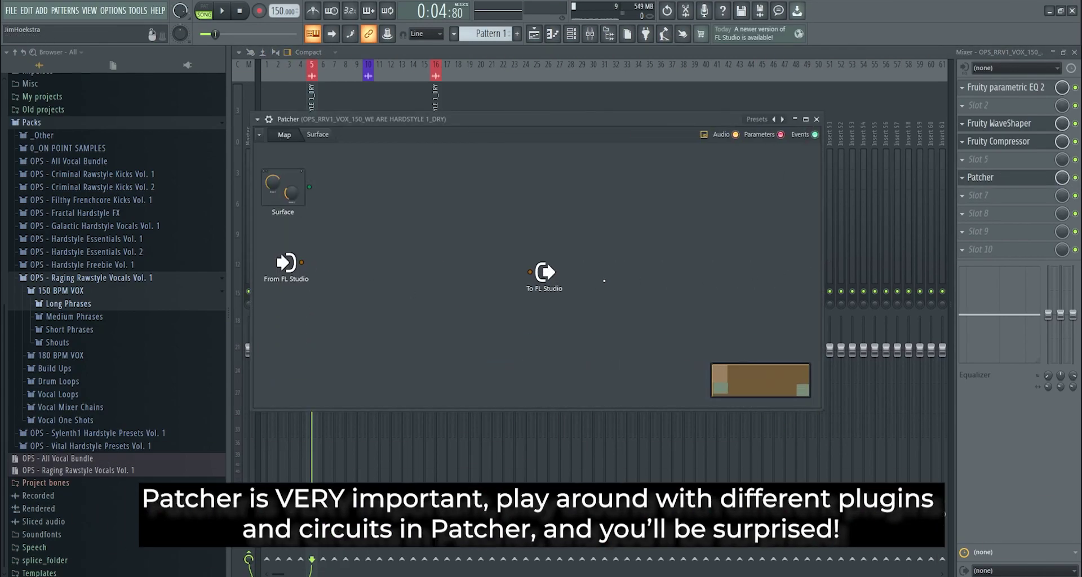
{"action": "left_click_drag", "start_coordinate": [555, 276], "coordinate": [744, 294]}
{"action": "left_click_drag", "start_coordinate": [288, 265], "coordinate": [300, 288]}
{"action": "right_click", "coordinate": [428, 249]}
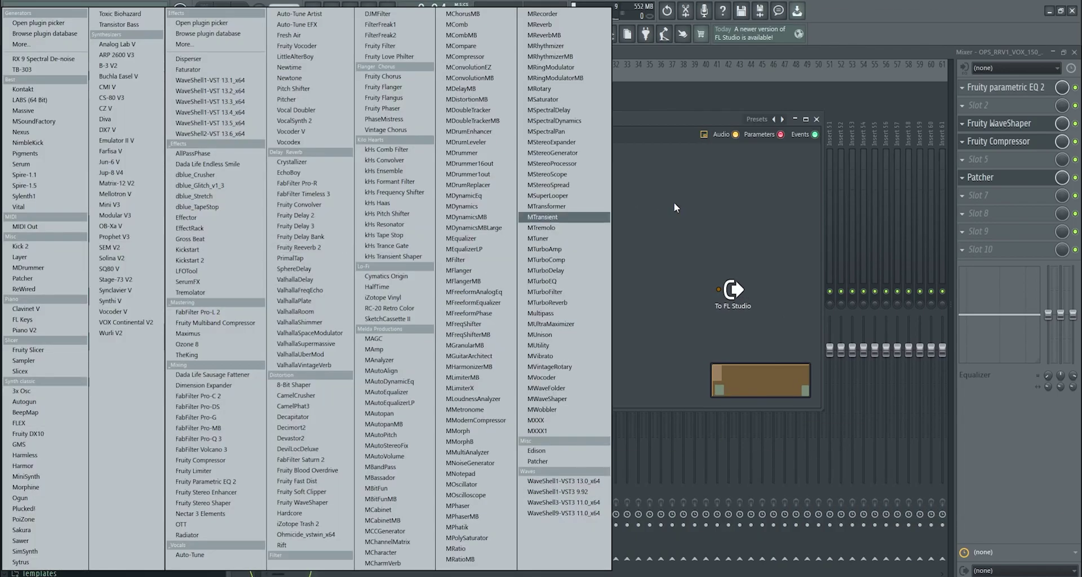
{"action": "left_click", "coordinate": [661, 204]}
{"action": "left_click_drag", "start_coordinate": [489, 286], "coordinate": [716, 290]}
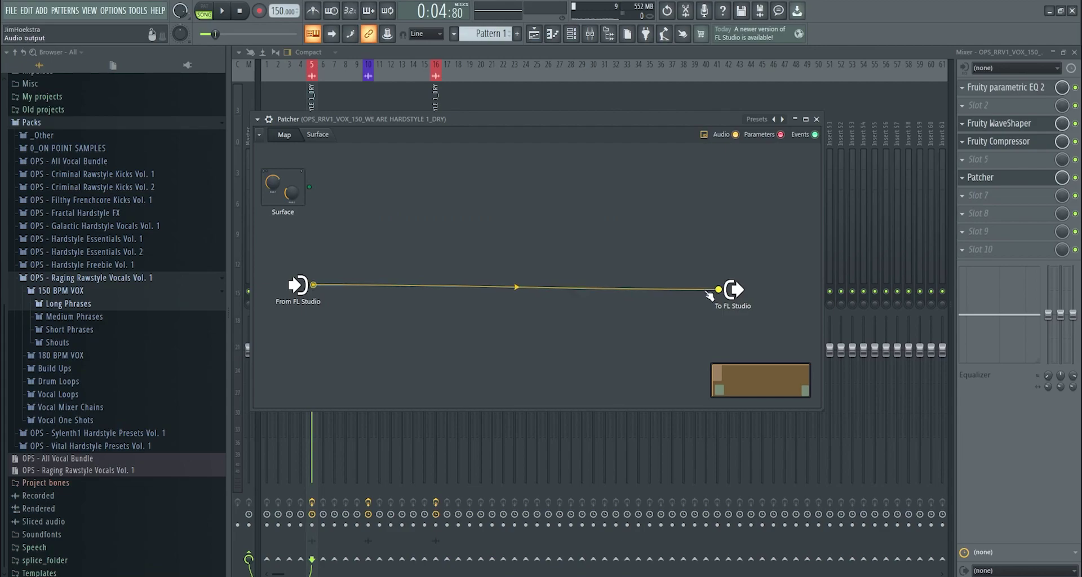
Add two LittleAlterBoy modules to the Patcher map and stack them above the direct connection.
{"action": "right_click", "coordinate": [459, 200]}
{"action": "left_click", "coordinate": [514, 219]}
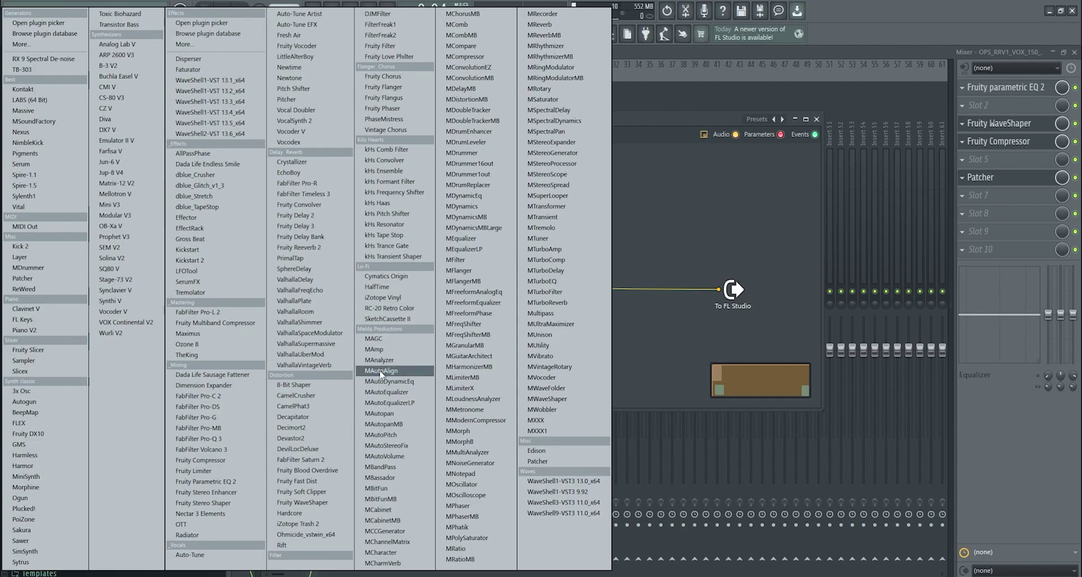
{"action": "left_click", "coordinate": [314, 56]}
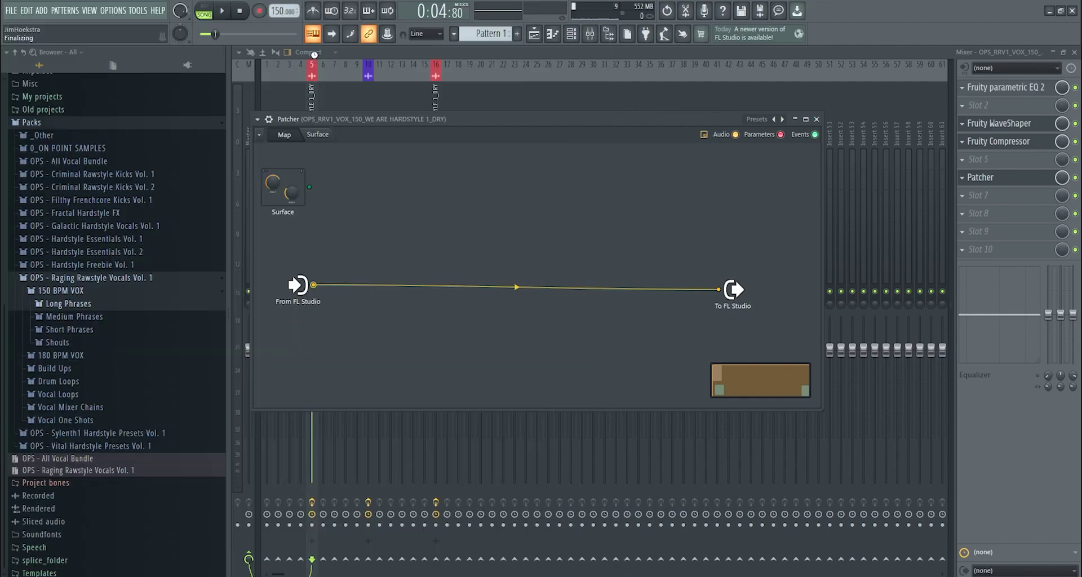
{"action": "right_click", "coordinate": [511, 372]}
{"action": "right_click", "coordinate": [483, 232]}
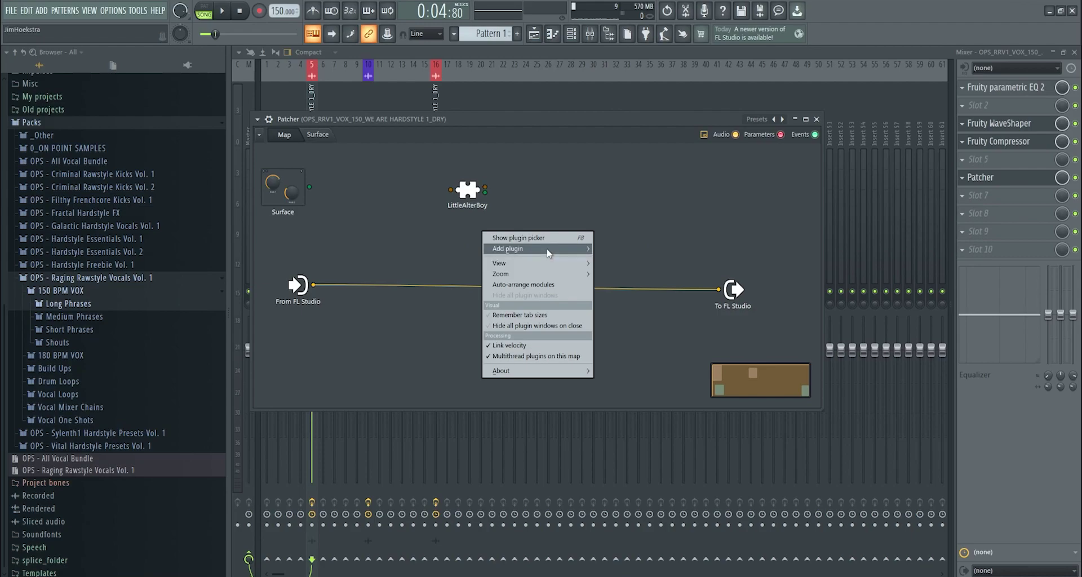
{"action": "left_click", "coordinate": [498, 249]}
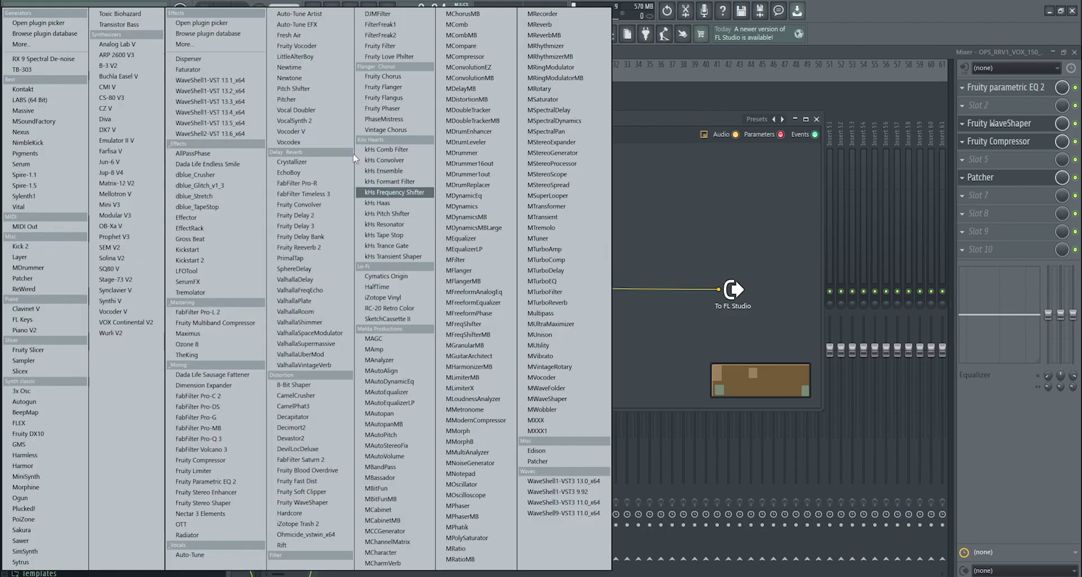
{"action": "left_click", "coordinate": [296, 56]}
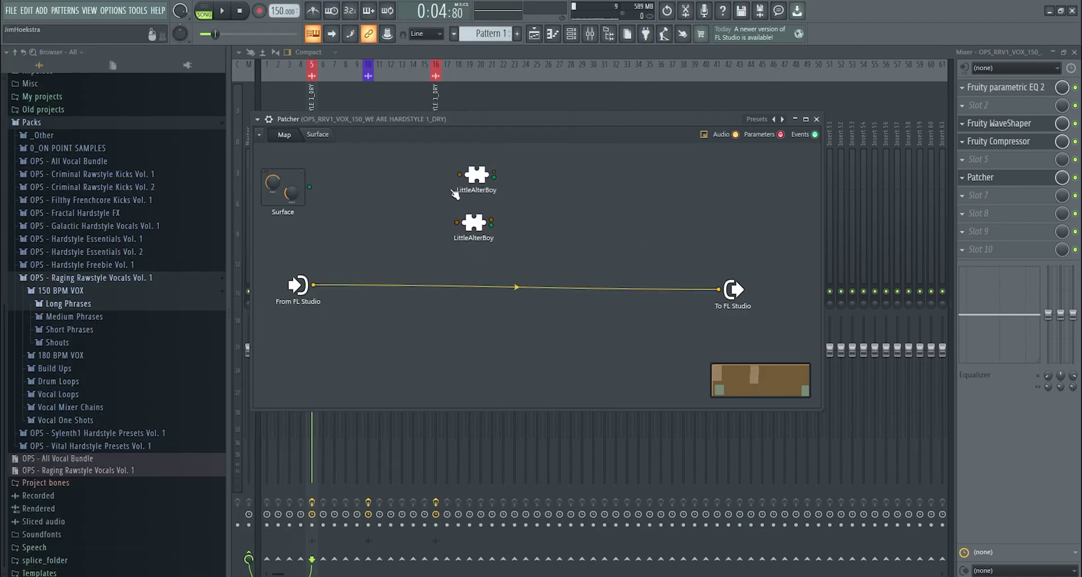
{"action": "left_click_drag", "start_coordinate": [473, 223], "coordinate": [475, 213]}
{"action": "left_click_drag", "start_coordinate": [314, 285], "coordinate": [360, 252]}
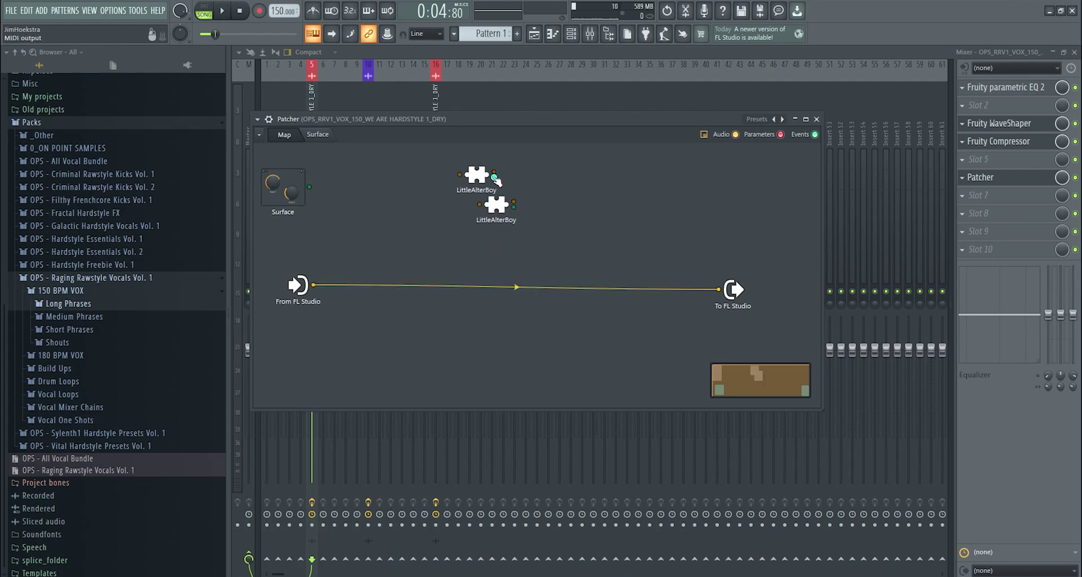
{"action": "mouse_move", "coordinate": [480, 176]}
{"action": "left_mouse_down"}
{"action": "mouse_move", "coordinate": [524, 175]}
{"action": "mouse_move", "coordinate": [495, 169]}
{"action": "left_mouse_up"}
{"action": "right_click", "coordinate": [366, 202]}
{"action": "mouse_move", "coordinate": [403, 220]}
{"action": "left_click", "coordinate": [360, 236]}
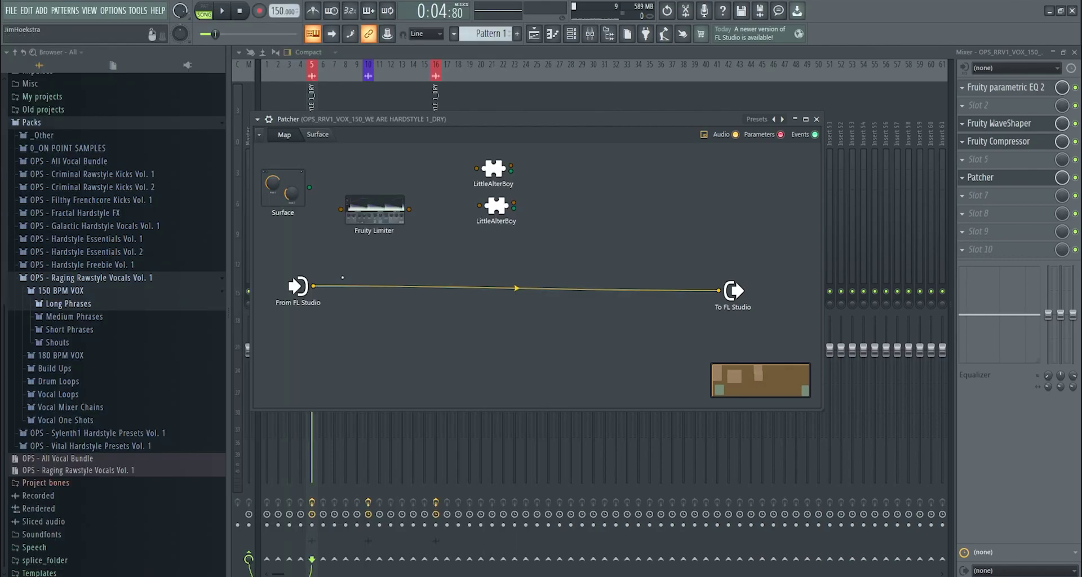
{"action": "left_click_drag", "start_coordinate": [321, 287], "coordinate": [341, 209]}
{"action": "right_click", "coordinate": [376, 215]}
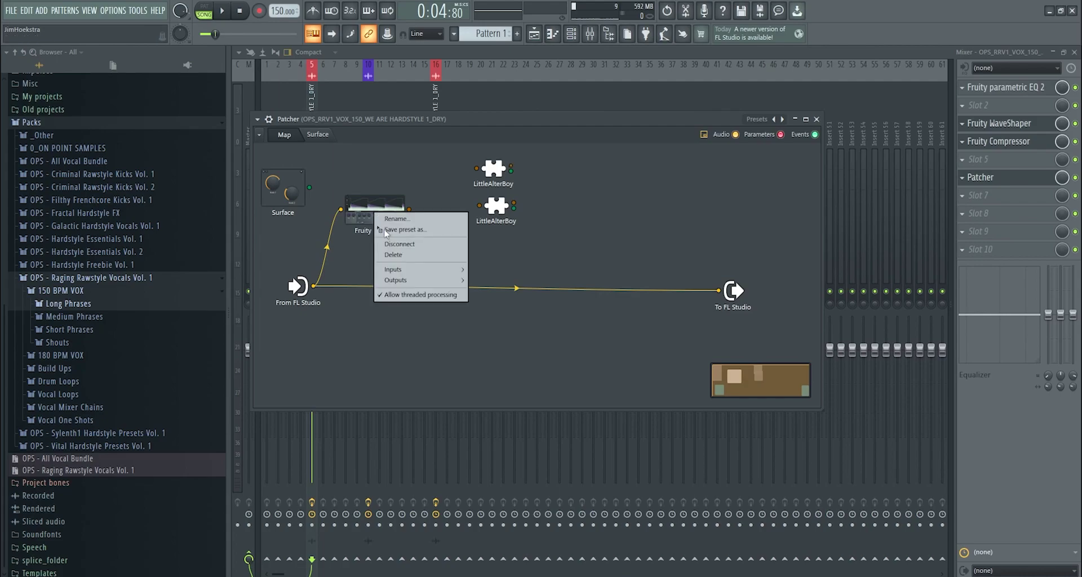
{"action": "left_click", "coordinate": [394, 255]}
Add Fruity Parametric EQ 2 to the map, feed it from From FL Studio and route it into both LittleAlterBoy modules.
{"action": "right_click", "coordinate": [361, 224]}
{"action": "mouse_move", "coordinate": [401, 239]}
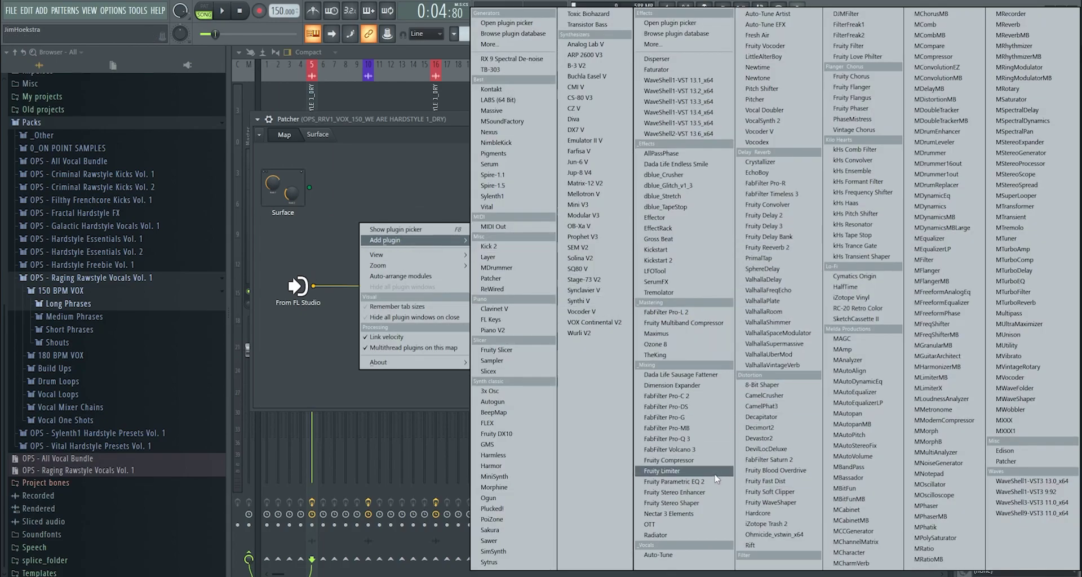
{"action": "left_click", "coordinate": [674, 482]}
{"action": "left_click_drag", "start_coordinate": [314, 287], "coordinate": [329, 230]}
{"action": "mouse_move", "coordinate": [405, 230]}
{"action": "left_mouse_down"}
{"action": "mouse_move", "coordinate": [448, 174]}
{"action": "mouse_move", "coordinate": [477, 168]}
{"action": "mouse_move", "coordinate": [445, 217]}
{"action": "mouse_move", "coordinate": [488, 206]}
{"action": "left_mouse_up"}
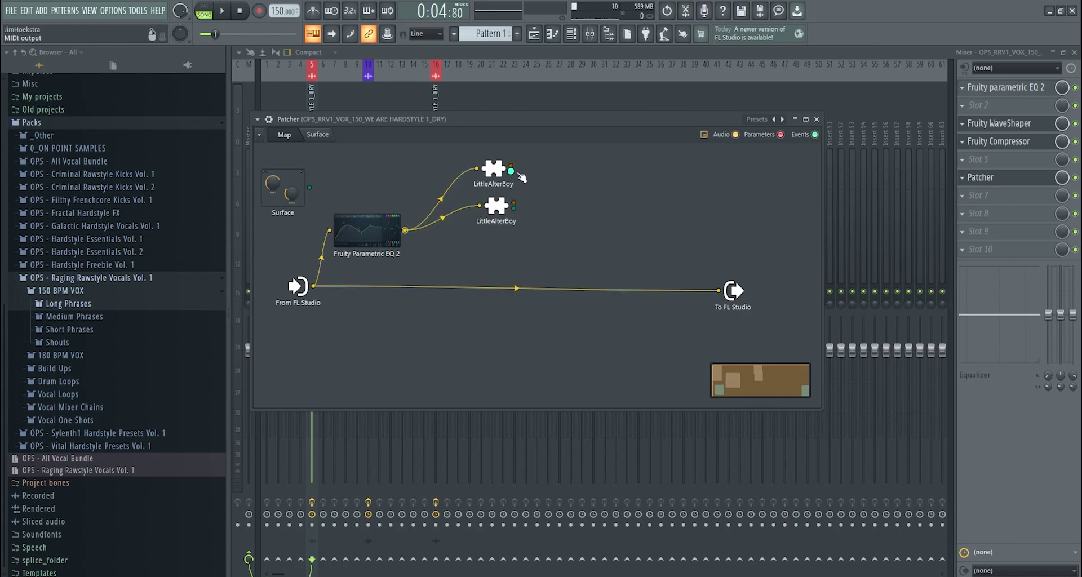
Add Fruity Stereo Shaper to the map, connect both LittleAlterBoy outputs to it and route it to To FL Studio.
{"action": "right_click", "coordinate": [592, 222]}
{"action": "mouse_move", "coordinate": [648, 240]}
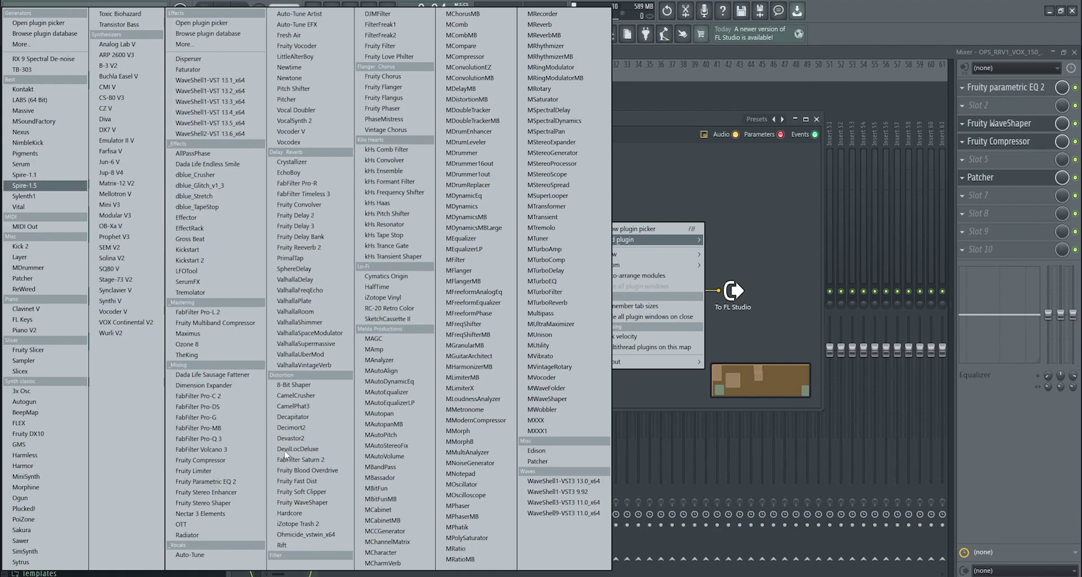
{"action": "left_click", "coordinate": [207, 504]}
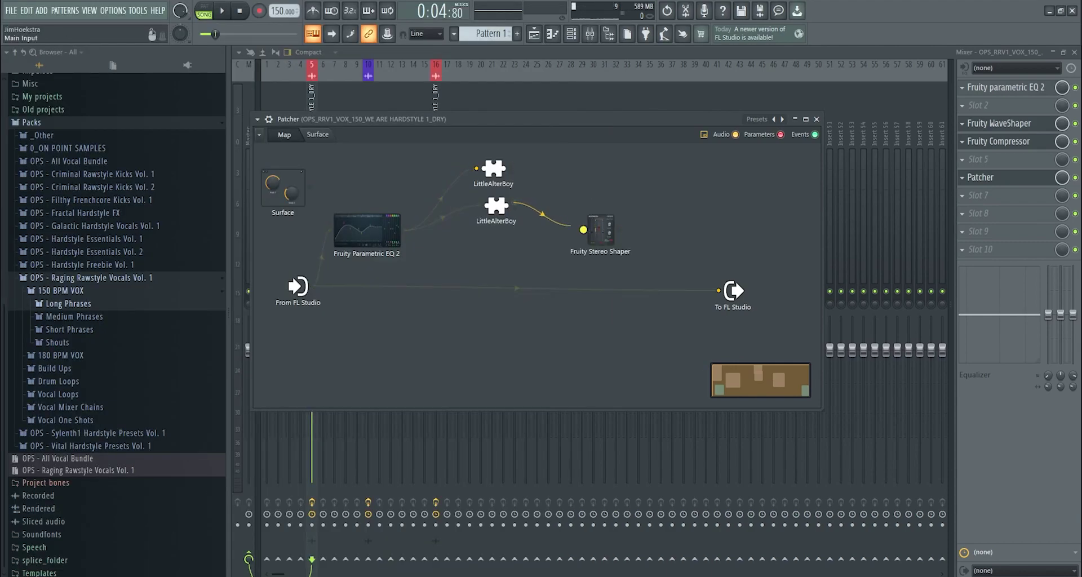
{"action": "mouse_move", "coordinate": [511, 168]}
{"action": "left_mouse_down"}
{"action": "mouse_move", "coordinate": [593, 228]}
{"action": "mouse_move", "coordinate": [519, 168]}
{"action": "left_mouse_up"}
{"action": "left_click_drag", "start_coordinate": [580, 226], "coordinate": [584, 230]}
{"action": "left_click_drag", "start_coordinate": [600, 230], "coordinate": [590, 203]}
{"action": "left_click_drag", "start_coordinate": [608, 203], "coordinate": [614, 202]}
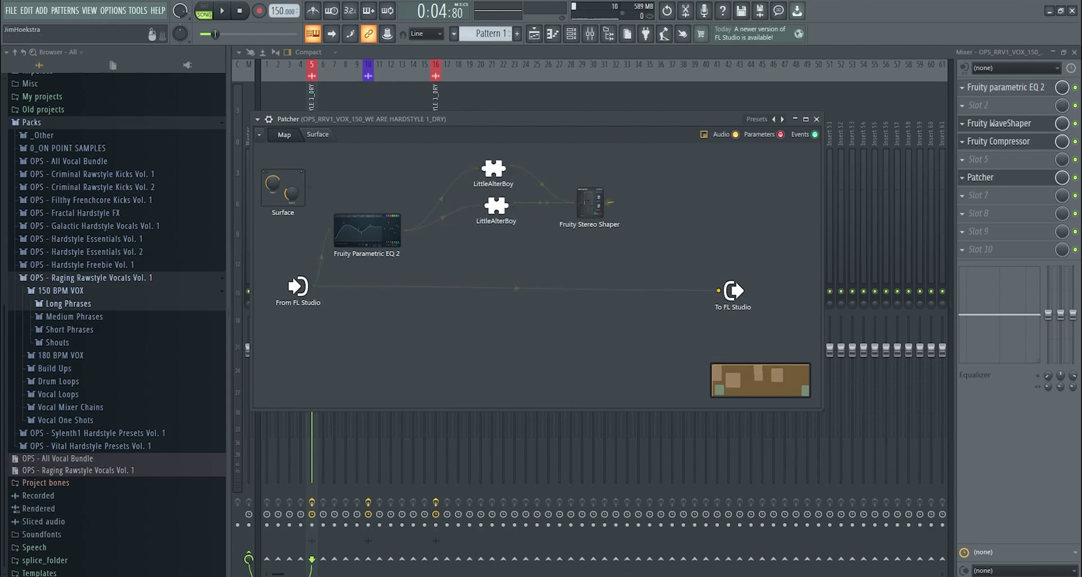
In Patcher's Parametric EQ 2, make band 1 a high-pass filter with a slightly raised cutoff and band 7 a low-pass filter.
{"action": "double_click", "coordinate": [367, 230]}
{"action": "right_click", "coordinate": [395, 297]}
{"action": "left_click", "coordinate": [455, 349]}
{"action": "right_click", "coordinate": [395, 297]}
{"action": "mouse_move", "coordinate": [412, 328]}
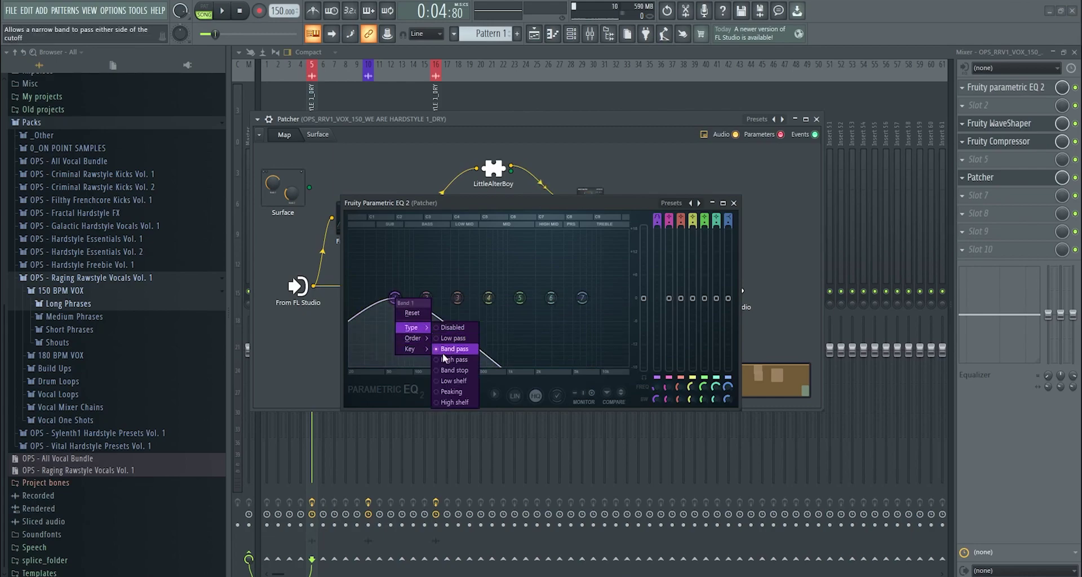
{"action": "left_click", "coordinate": [457, 361]}
{"action": "right_click", "coordinate": [395, 297]}
{"action": "left_click", "coordinate": [449, 340]}
{"action": "left_click_drag", "start_coordinate": [396, 298], "coordinate": [405, 299]}
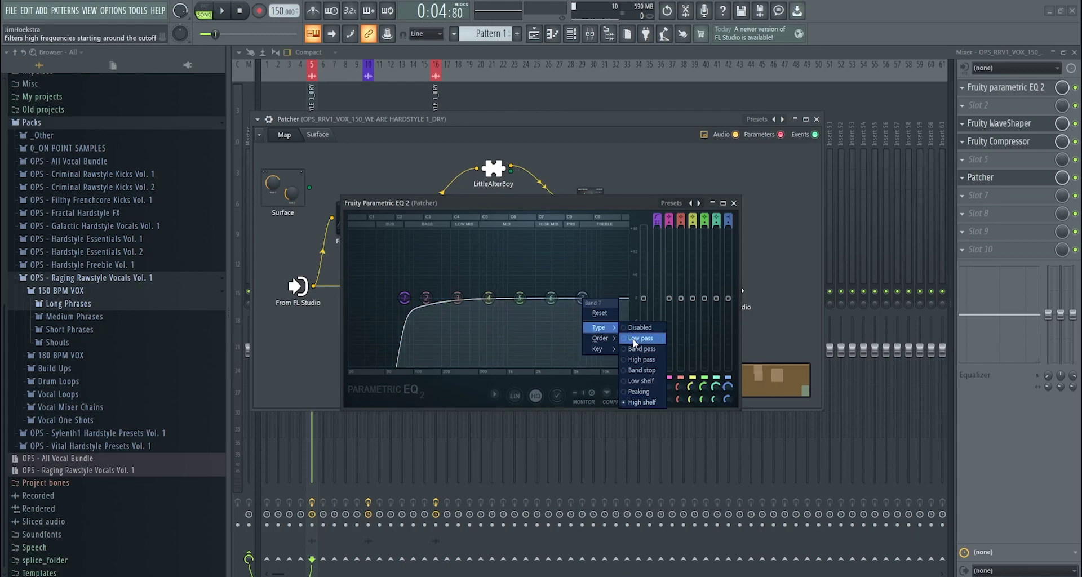
{"action": "left_click", "coordinate": [641, 338]}
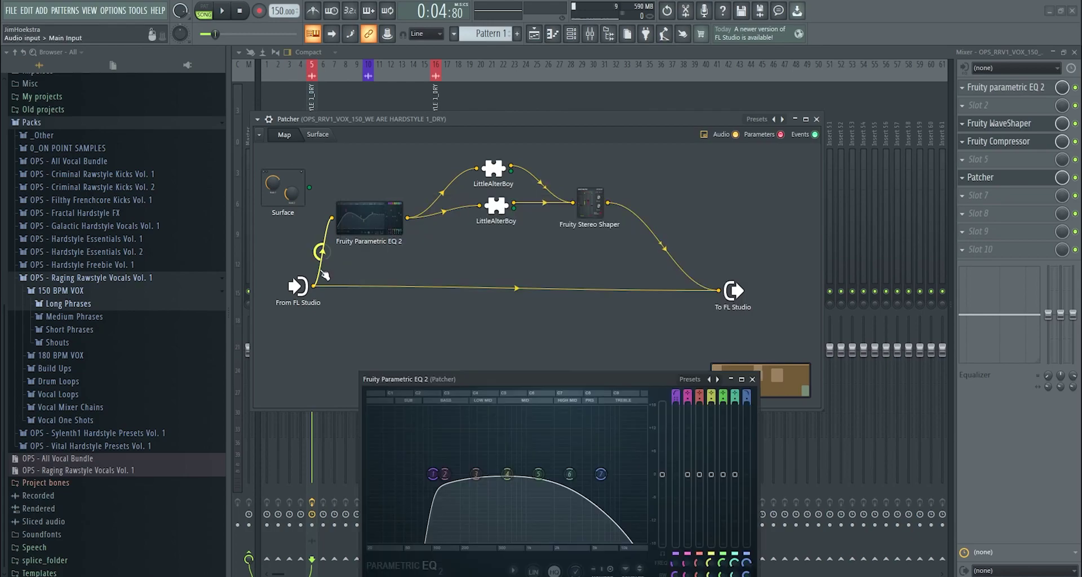
Adjust the upper LittleAlterBoy in Patcher, trying a pitch of -3.0, and set its pitch to 1.0 and formant to 0.0.
{"action": "double_click", "coordinate": [485, 171]}
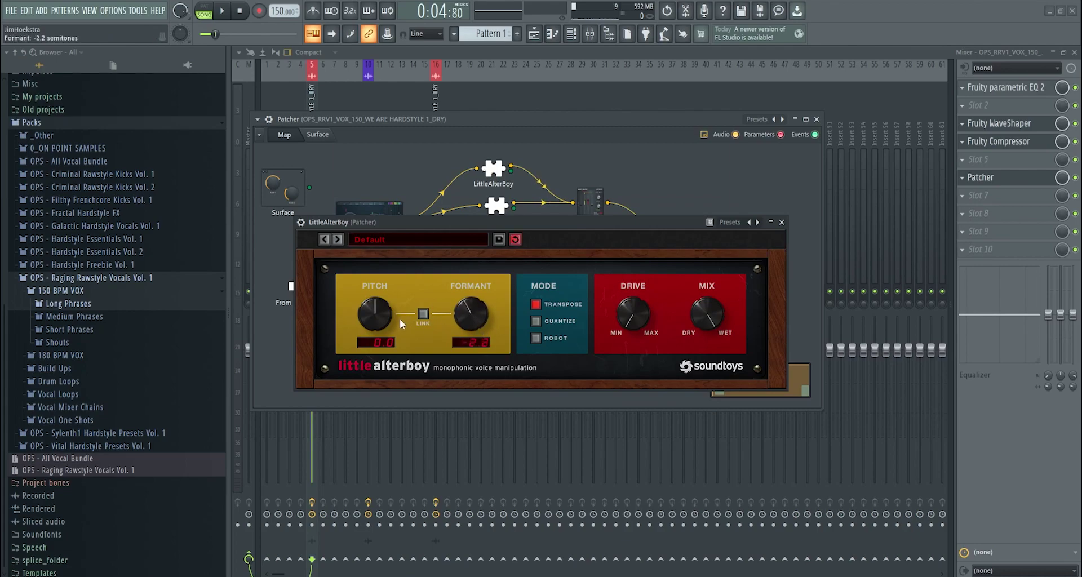
{"action": "left_click_drag", "start_coordinate": [386, 311], "coordinate": [388, 320]}
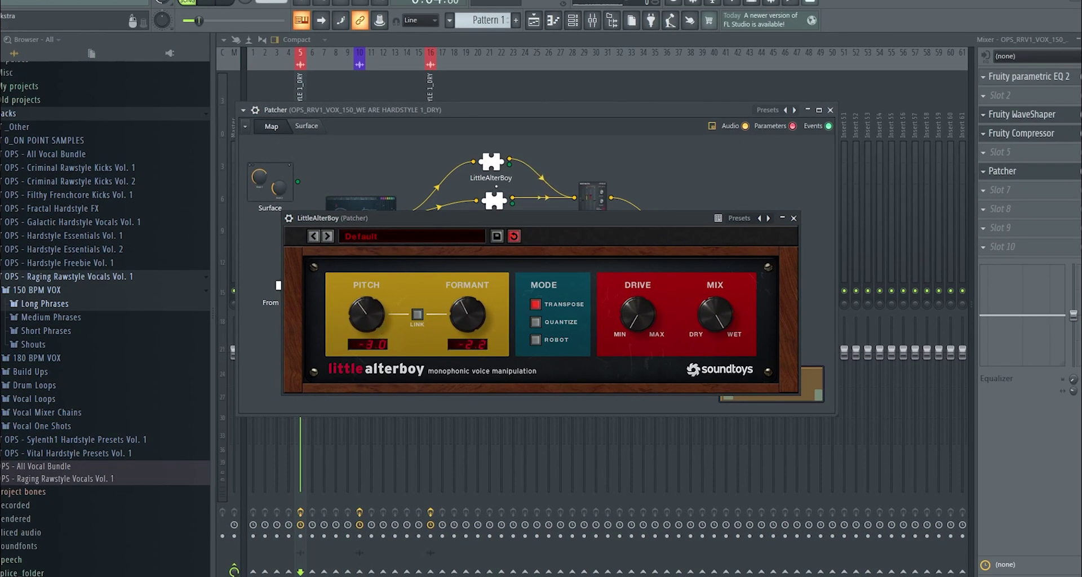
{"action": "left_click", "coordinate": [514, 236]}
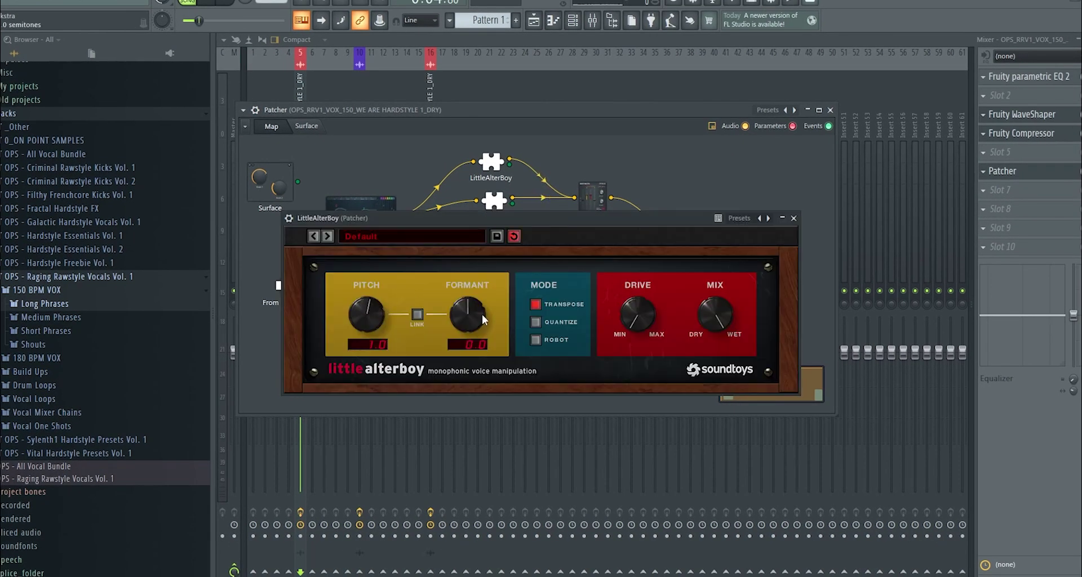
Apply a right-side left/right delay in Patcher's Fruity Stereo Shaper and audition it during playback, trying 88.5 ms as well.
{"action": "left_click", "coordinate": [597, 200]}
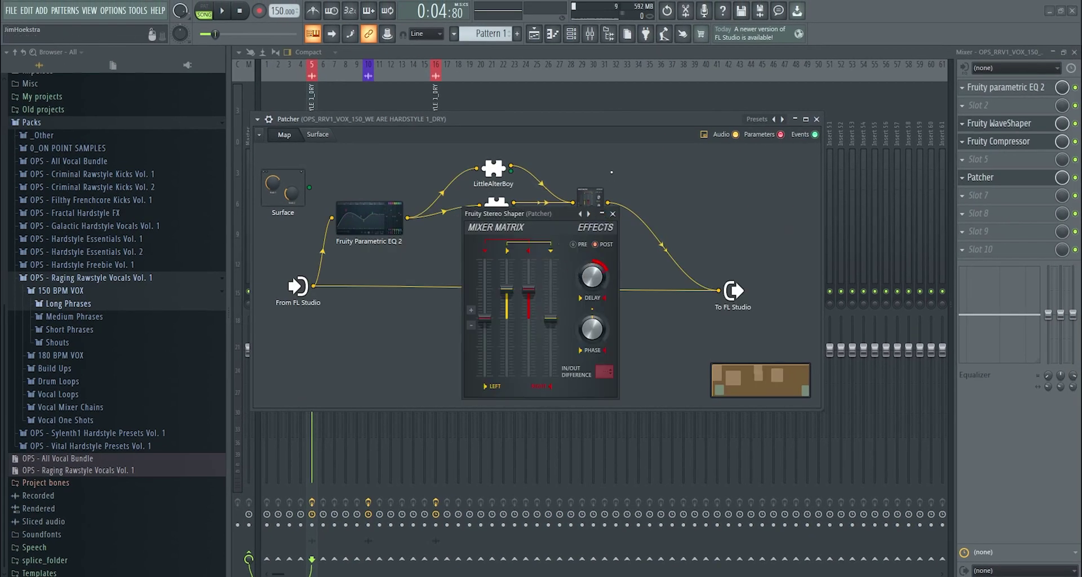
{"action": "left_click", "coordinate": [613, 214]}
{"action": "key", "text": "space"}
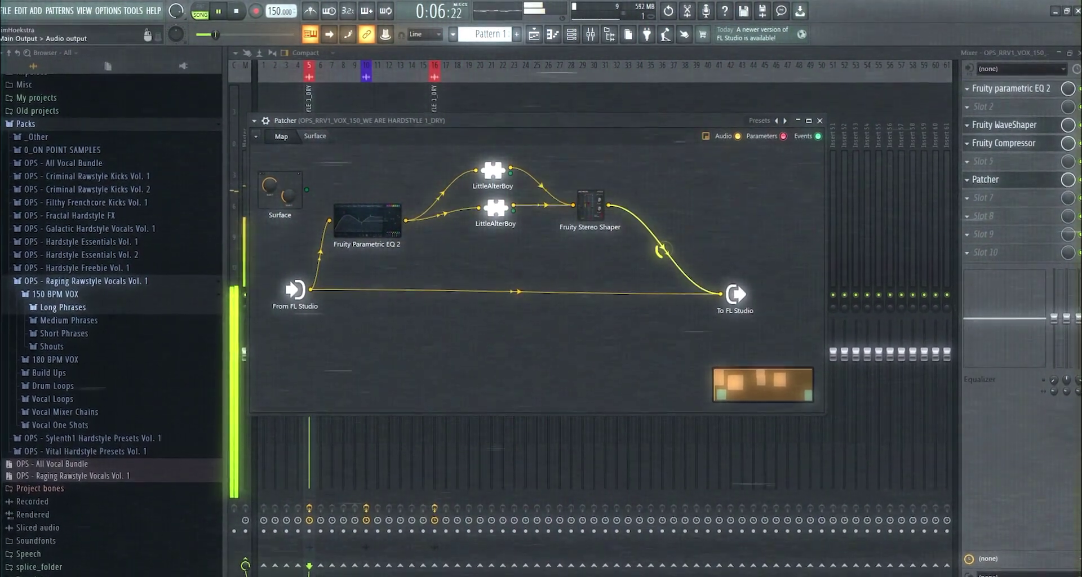
{"action": "double_click", "coordinate": [591, 207]}
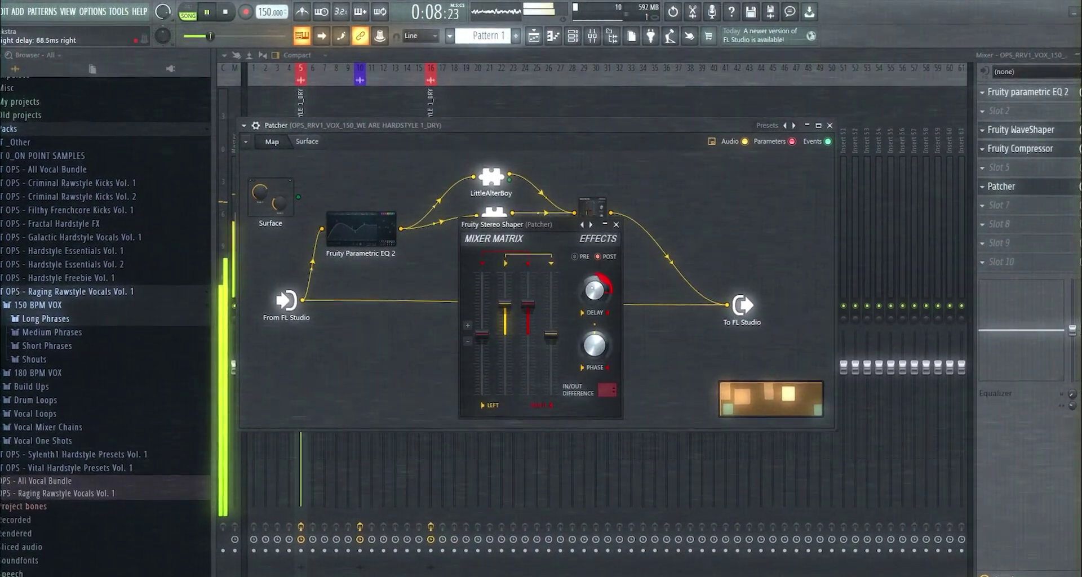
{"action": "key", "text": "space"}
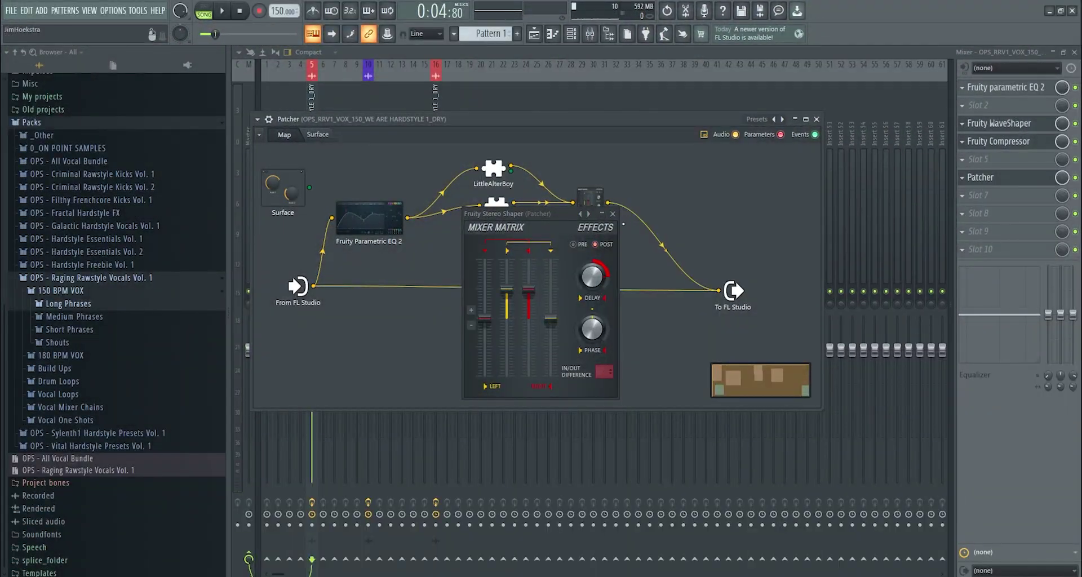
{"action": "right_click", "coordinate": [411, 265]}
{"action": "left_click", "coordinate": [613, 214]}
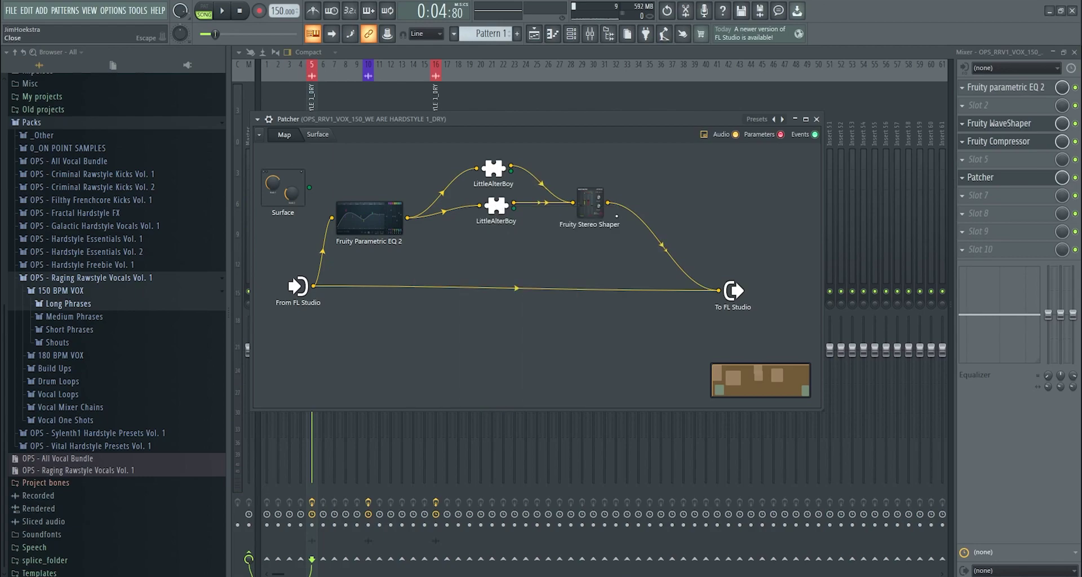
Mute the direct From FL Studio connection and set LittleAlterBoy's pitch to 0.0 and formant to -3.6 during playback.
{"action": "left_click_drag", "start_coordinate": [511, 288], "coordinate": [511, 288]}
{"action": "key", "text": "space"}
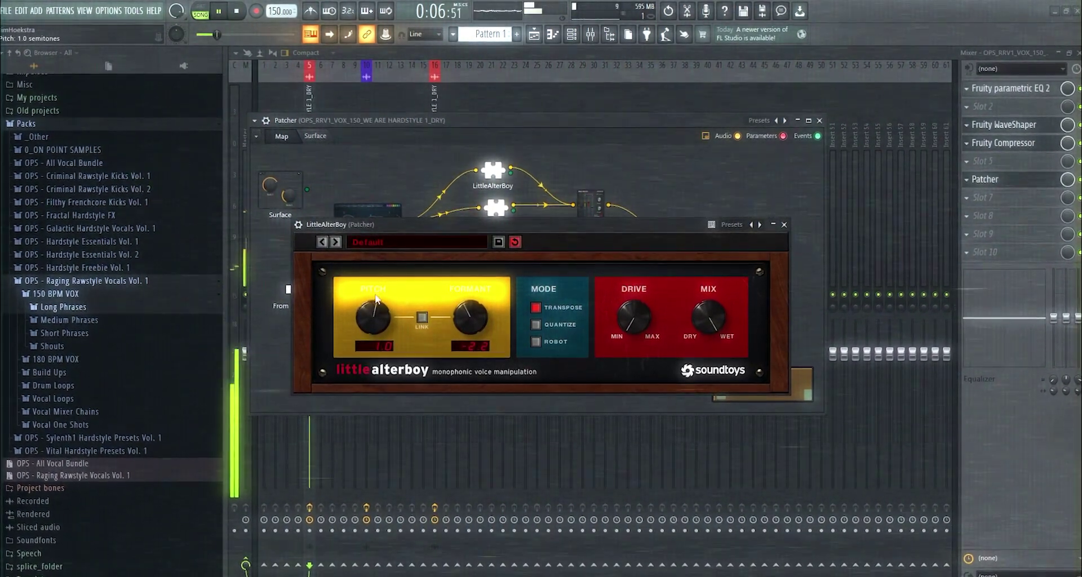
{"action": "left_click_drag", "start_coordinate": [377, 299], "coordinate": [376, 304]}
{"action": "mouse_move", "coordinate": [471, 317]}
{"action": "left_mouse_down"}
{"action": "mouse_move", "coordinate": [473, 330]}
{"action": "mouse_move", "coordinate": [473, 320]}
{"action": "left_mouse_up"}
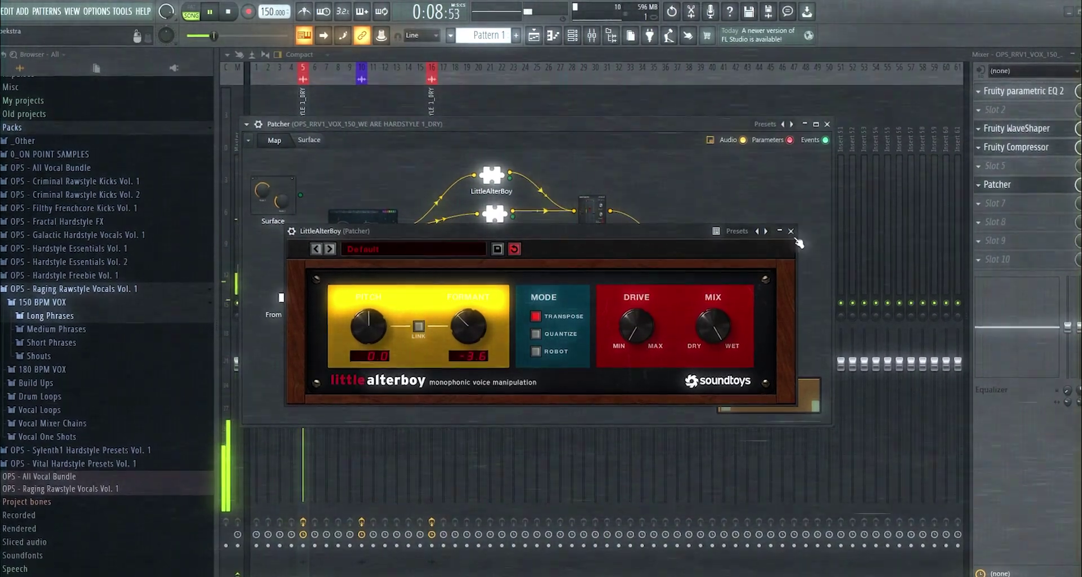
{"action": "key", "text": "Escape"}
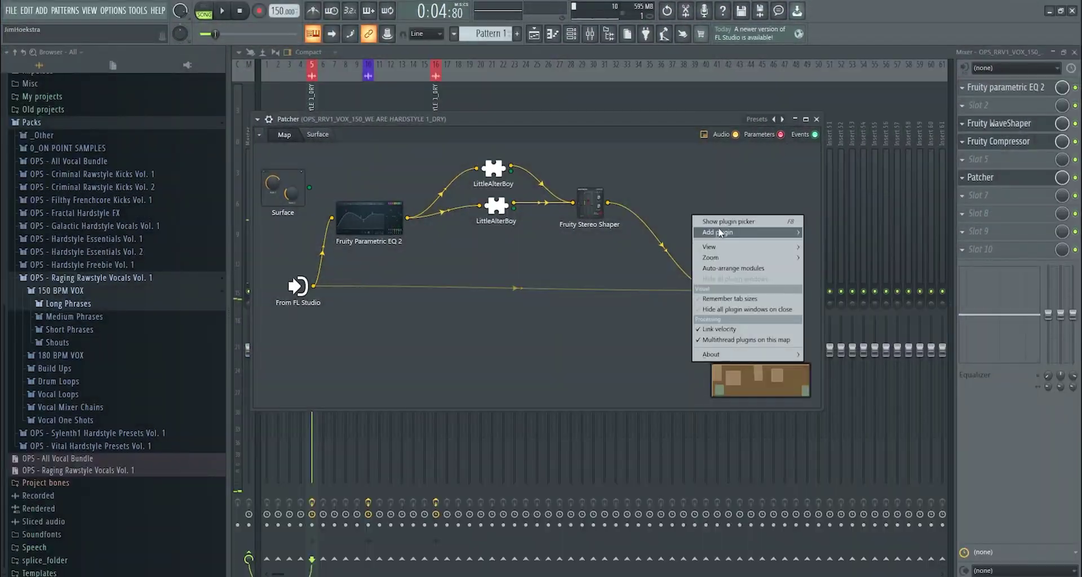
Add OTT to the map between Fruity Stereo Shaper and To FL Studio, with depth at 90% and downward strength at about 71%.
{"action": "mouse_move", "coordinate": [719, 233]}
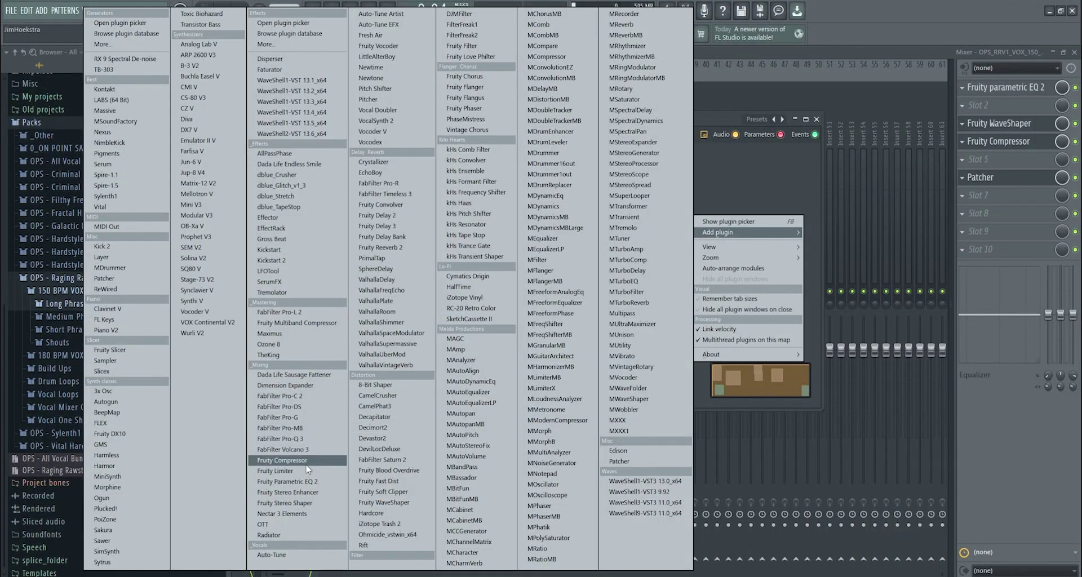
{"action": "left_click", "coordinate": [263, 525]}
{"action": "left_click_drag", "start_coordinate": [716, 293], "coordinate": [666, 258]}
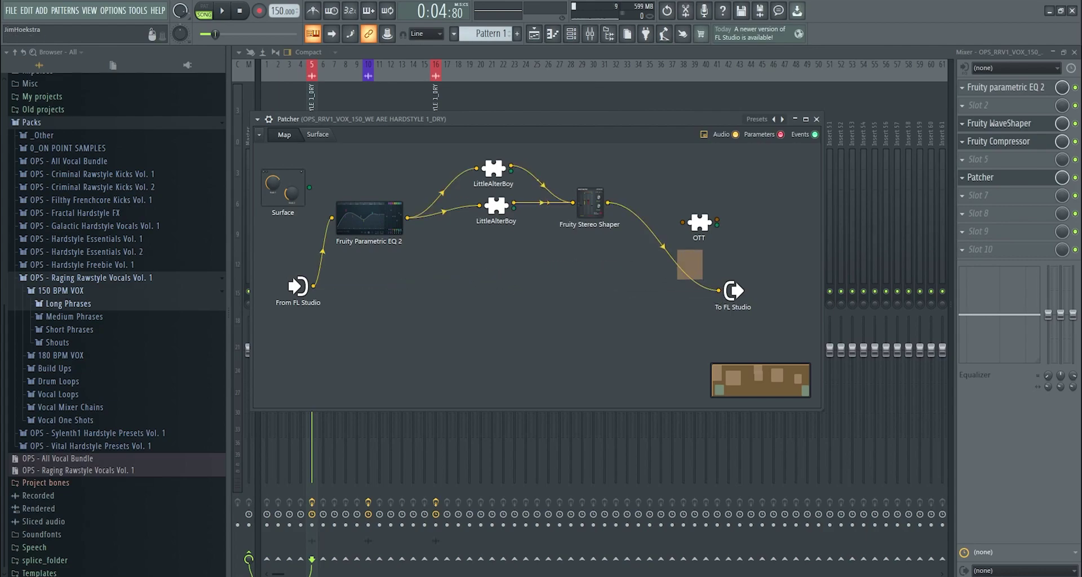
{"action": "left_click_drag", "start_coordinate": [719, 291], "coordinate": [690, 261]}
{"action": "left_click_drag", "start_coordinate": [699, 222], "coordinate": [719, 291]}
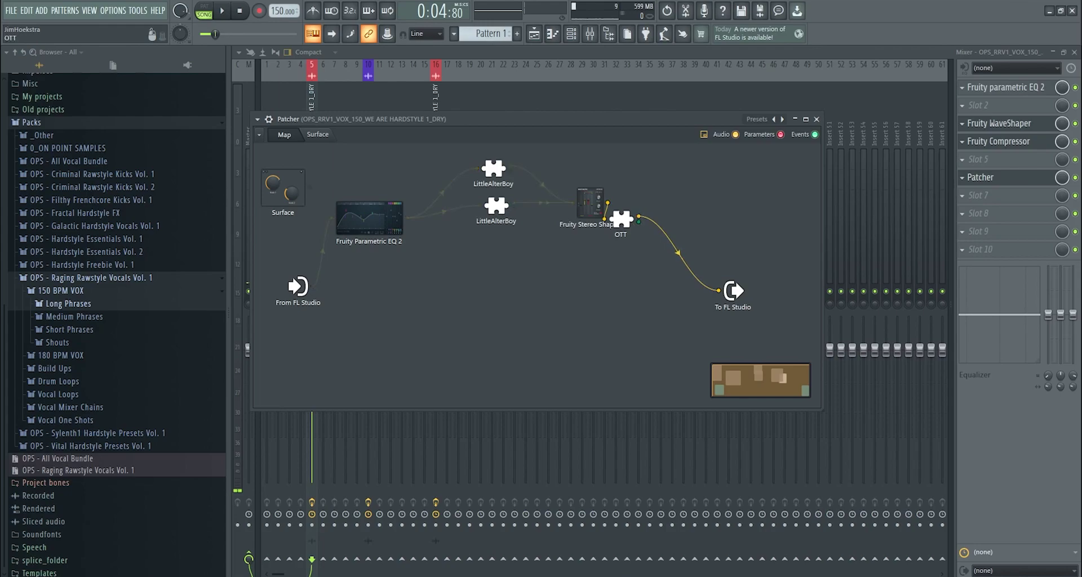
{"action": "left_click_drag", "start_coordinate": [621, 218], "coordinate": [647, 231]}
{"action": "double_click", "coordinate": [649, 232]}
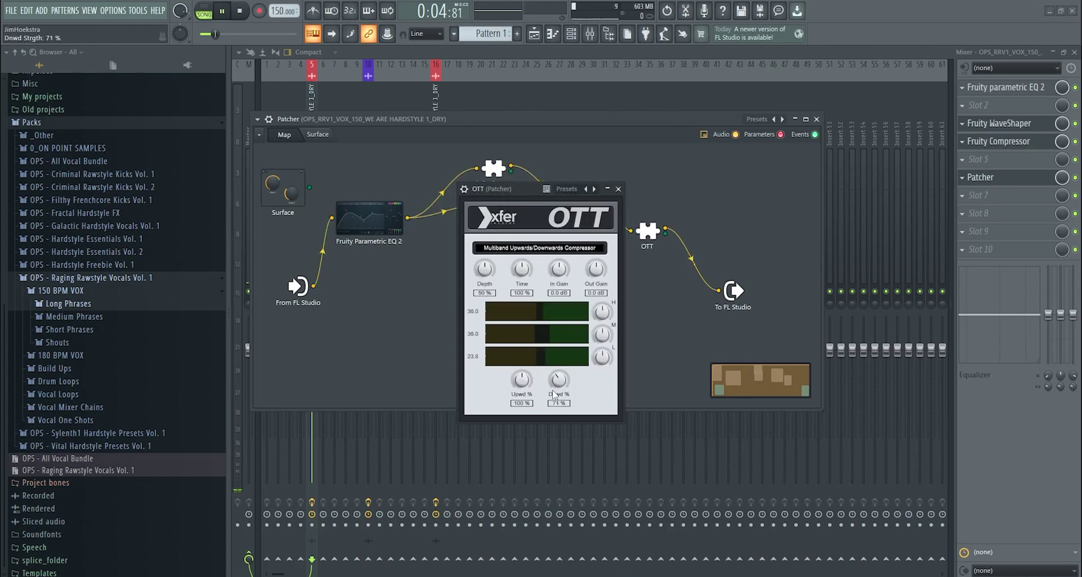
{"action": "left_click_drag", "start_coordinate": [553, 391], "coordinate": [553, 392]}
In Patcher's Parametric EQ 2, cut band 6 in the highs, dip band 4 slightly, lower the band 1 cutoff and raise the band 7 cutoff.
{"action": "double_click", "coordinate": [370, 219]}
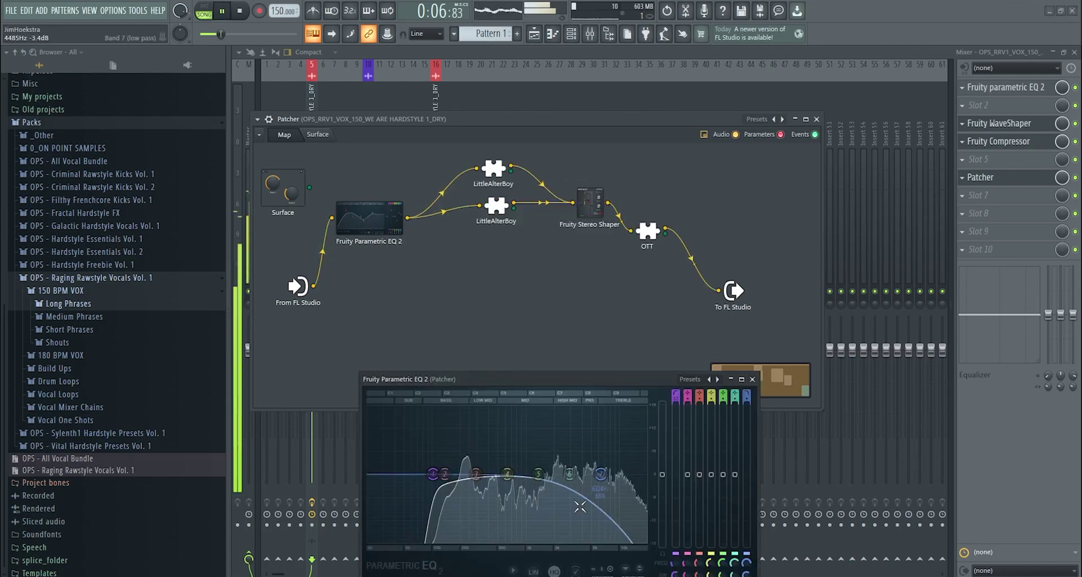
{"action": "left_click_drag", "start_coordinate": [569, 474], "coordinate": [600, 504]}
{"action": "left_click_drag", "start_coordinate": [637, 474], "coordinate": [631, 474]}
{"action": "left_click_drag", "start_coordinate": [508, 474], "coordinate": [539, 474]}
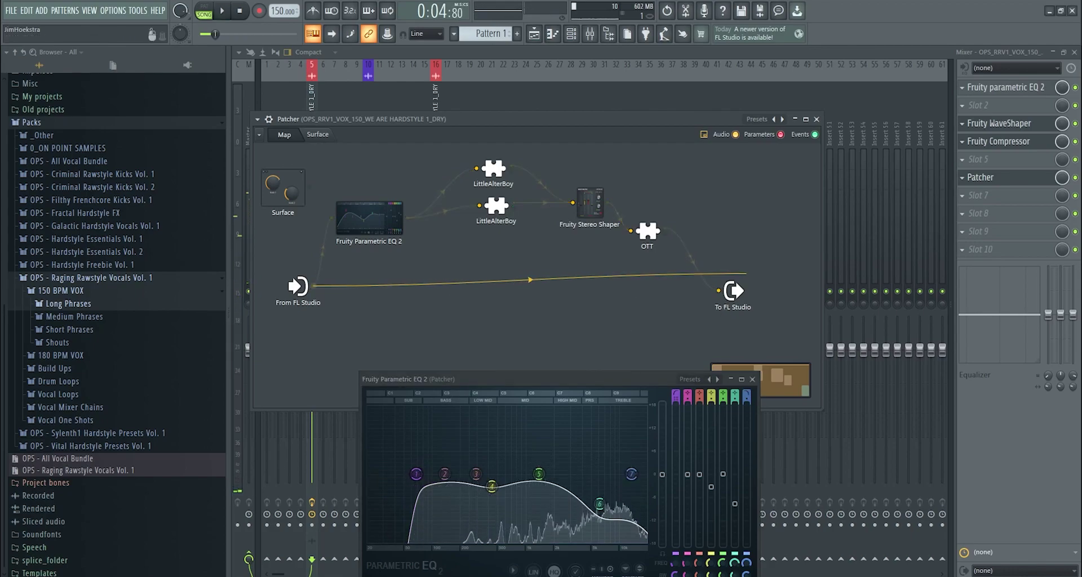
Connect From FL Studio directly to To FL Studio again and compare levels of the OTT output connection during playback.
{"action": "left_click_drag", "start_coordinate": [747, 273], "coordinate": [718, 290]}
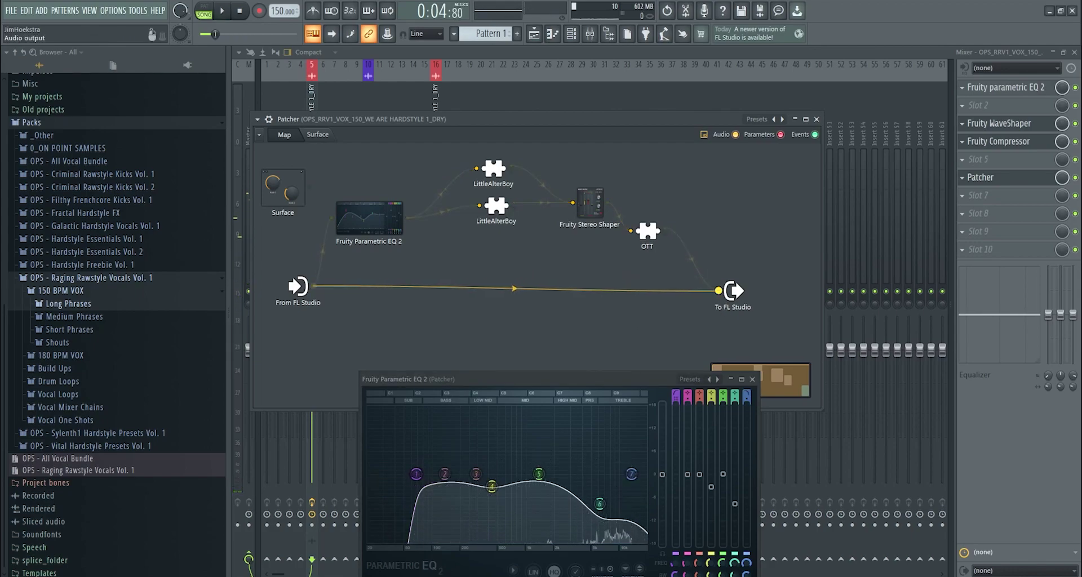
{"action": "key", "text": "space"}
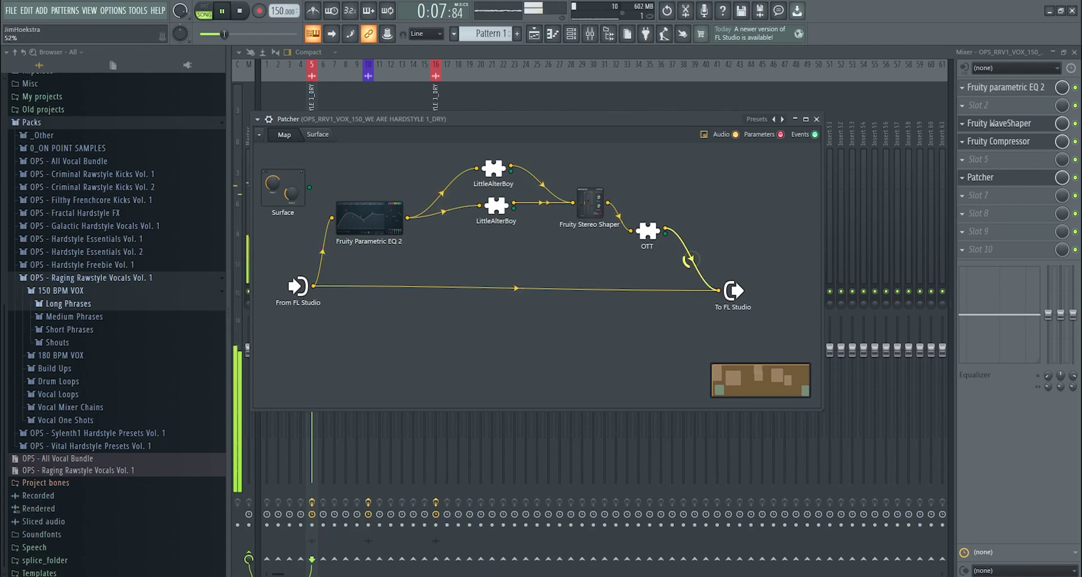
{"action": "key", "text": "space"}
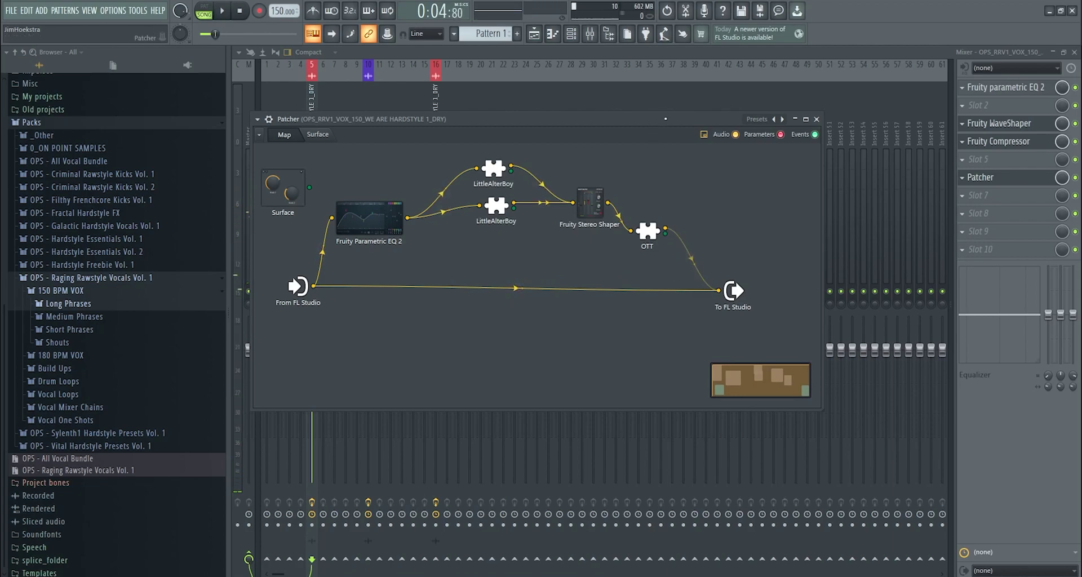
{"action": "key", "text": "space"}
{"action": "key", "text": "space"}
{"action": "key", "text": "space"}
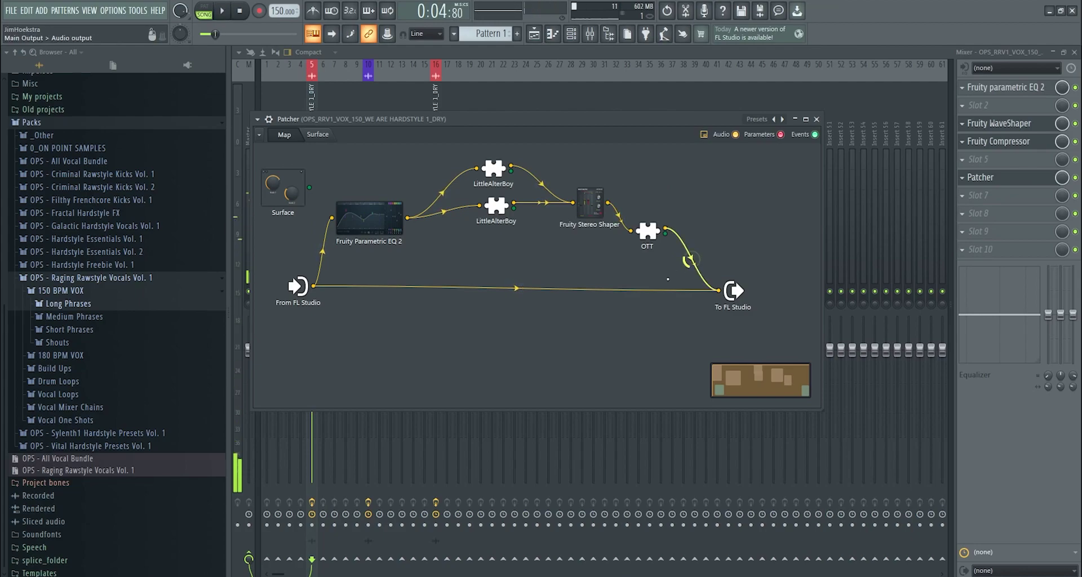
{"action": "right_click", "coordinate": [537, 329]}
{"action": "mouse_move", "coordinate": [571, 346]}
{"action": "left_click", "coordinate": [587, 284]}
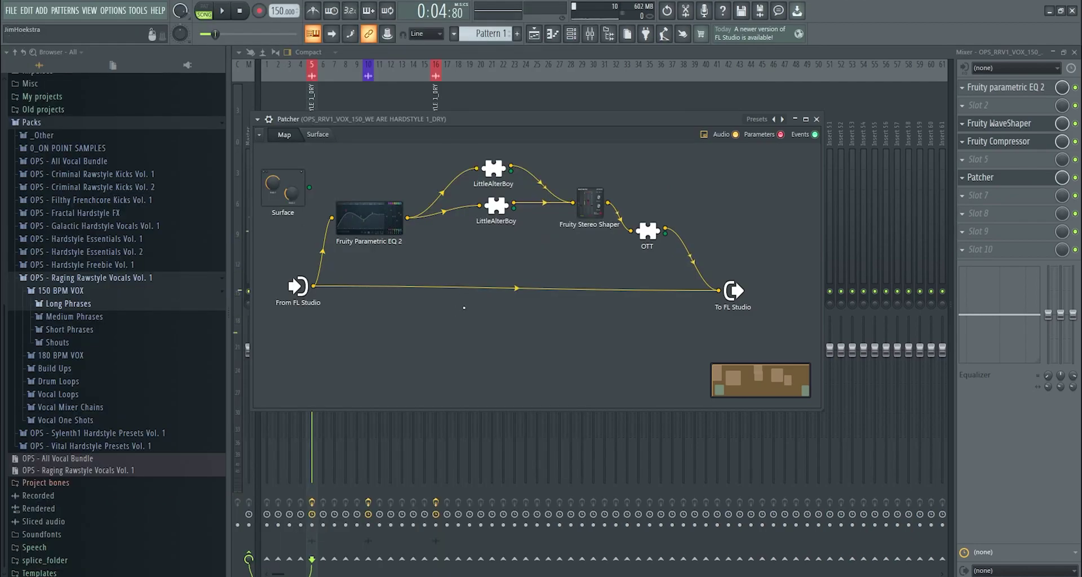
Load Fruity Blood Overdrive in mixer slot 7 with a raised pre amp, and lower the vocal track's fader.
{"action": "left_click", "coordinate": [984, 198]}
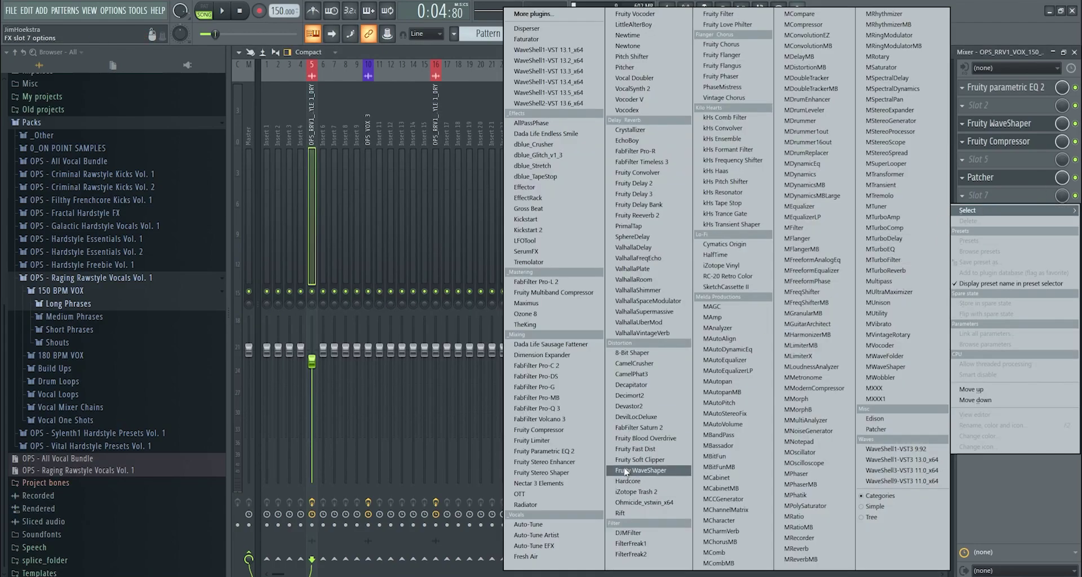
{"action": "left_click", "coordinate": [642, 438]}
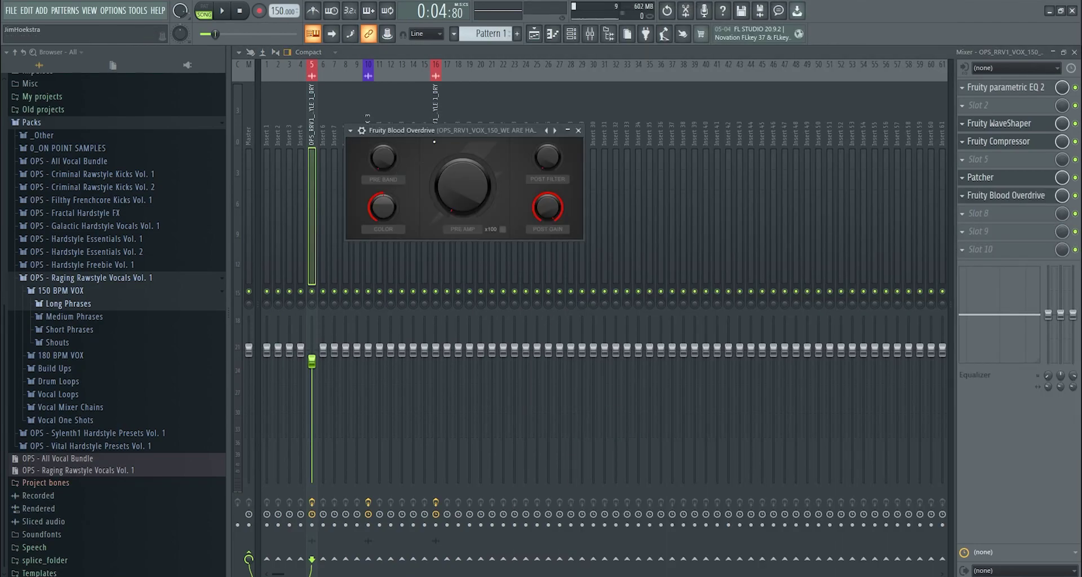
{"action": "left_click_drag", "start_coordinate": [434, 141], "coordinate": [505, 136]}
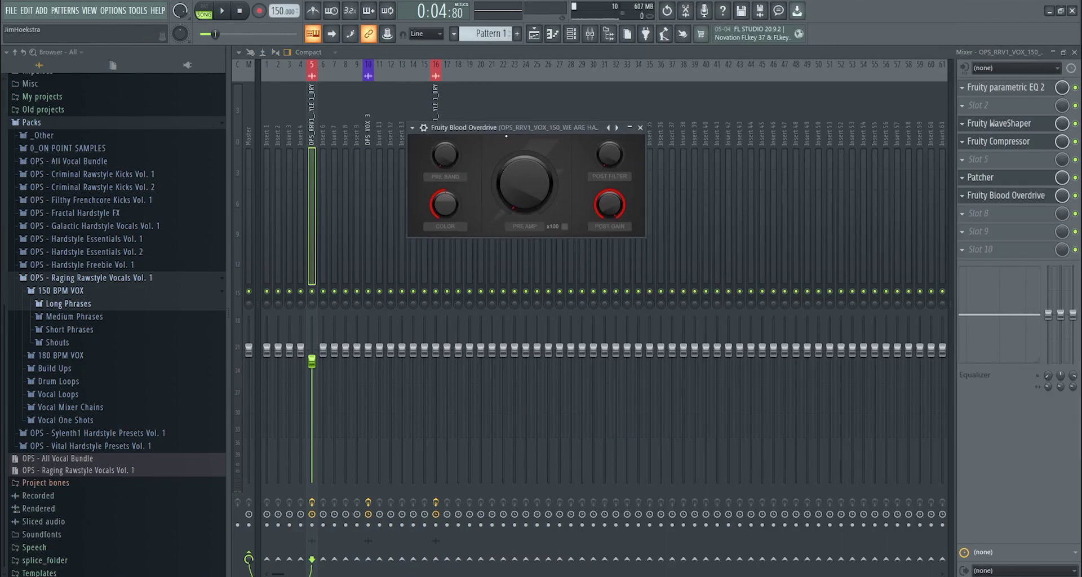
{"action": "key", "text": "space"}
{"action": "left_click_drag", "start_coordinate": [531, 216], "coordinate": [530, 210]}
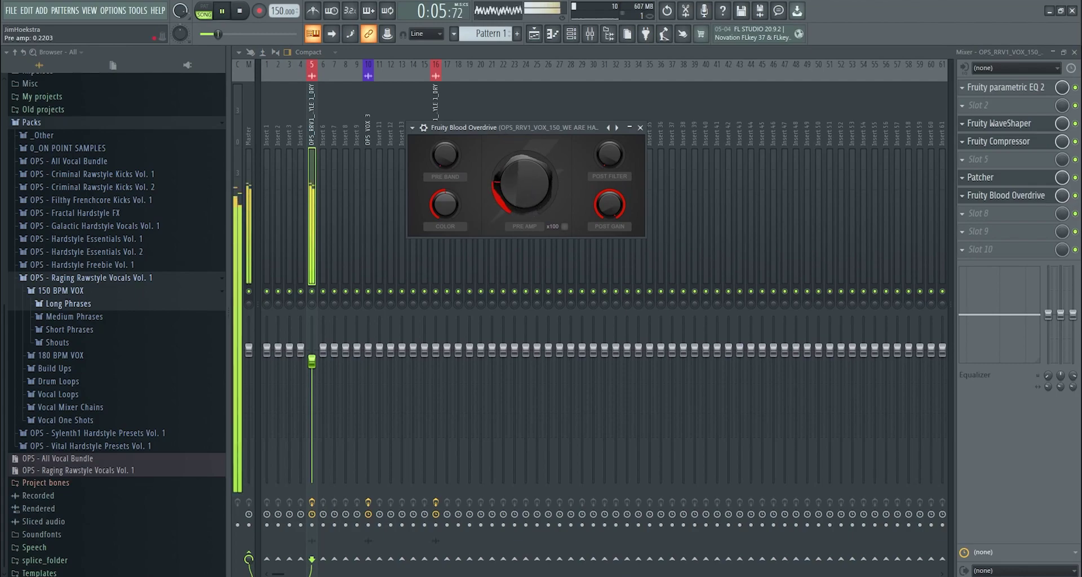
{"action": "key", "text": "space"}
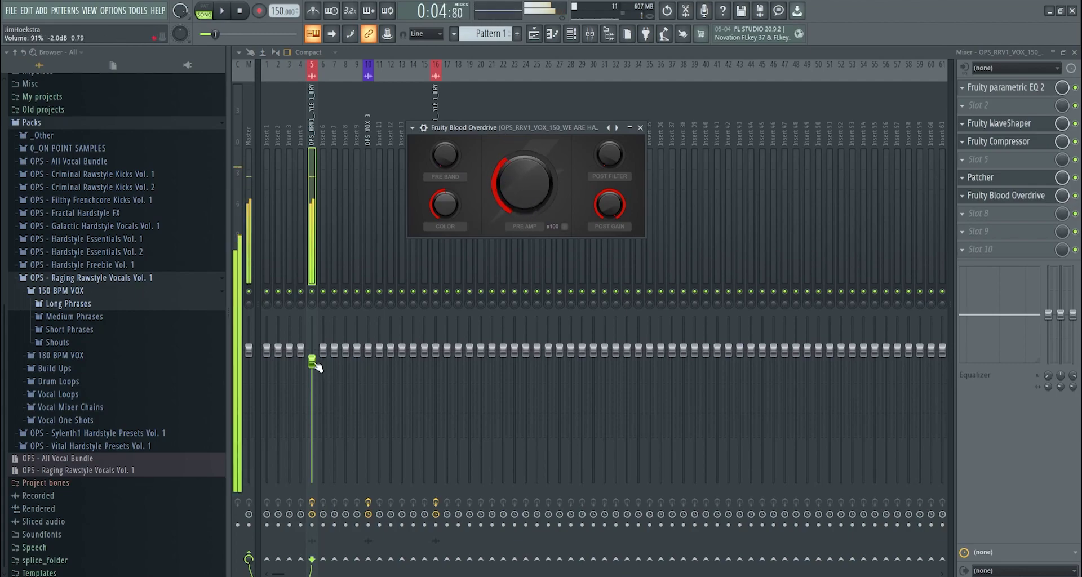
{"action": "left_click_drag", "start_coordinate": [312, 360], "coordinate": [312, 388]}
Load Fruity WaveShaper in mixer slot 8 and bend the lower part of its curve upward during playback.
{"action": "left_click", "coordinate": [992, 213]}
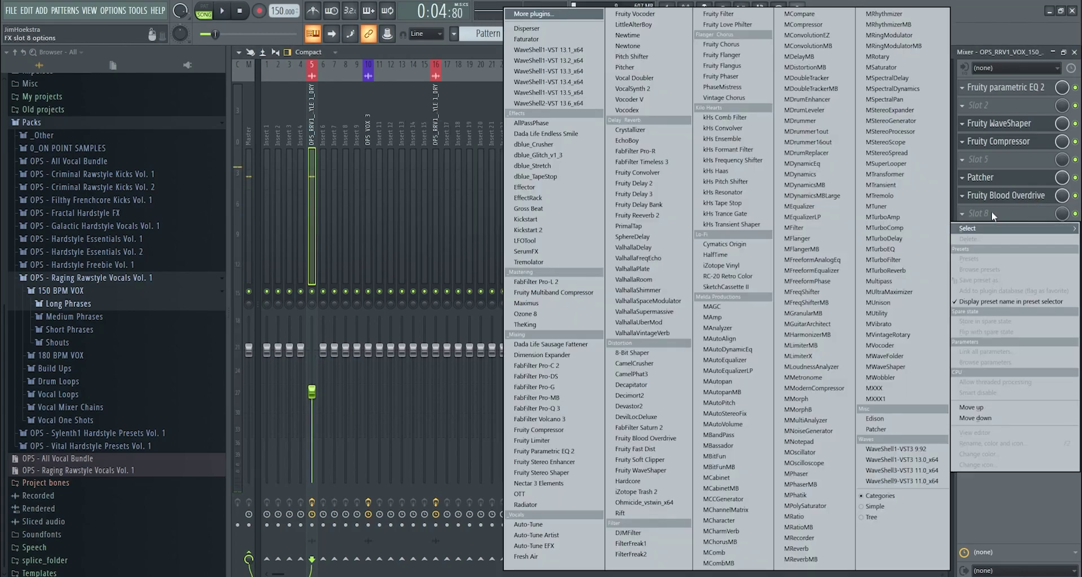
{"action": "left_click", "coordinate": [626, 461]}
{"action": "key", "text": "space"}
{"action": "left_click_drag", "start_coordinate": [313, 302], "coordinate": [317, 276]}
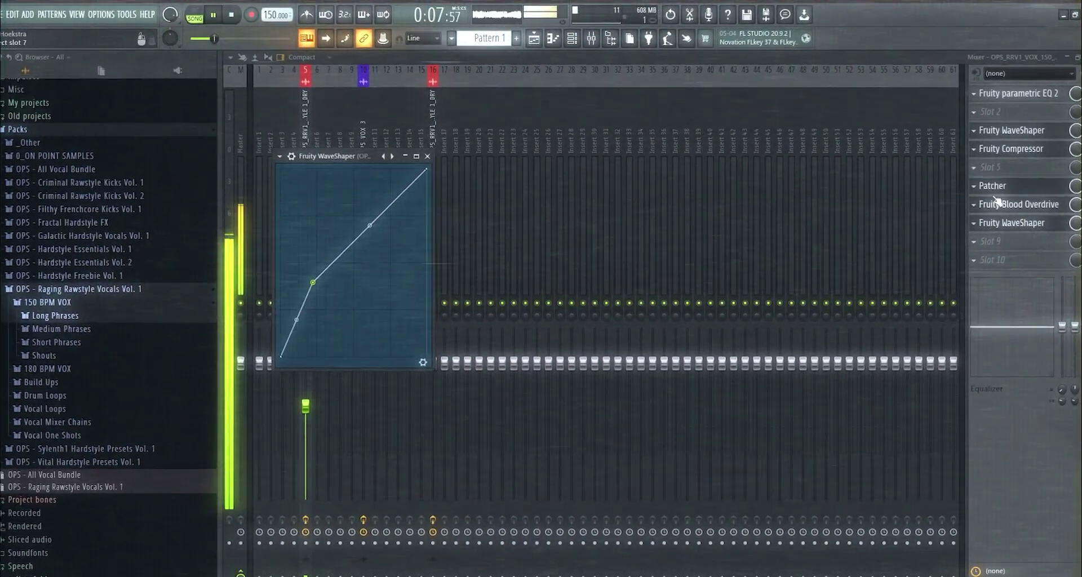
Move Fruity Blood Overdrive and the Fruity WaveShaper after it down one slot, leaving slot 7 empty.
{"action": "scroll", "coordinate": [1027, 227], "scroll_direction": "down", "scroll_amount": 1}
{"action": "scroll", "coordinate": [1023, 211], "scroll_direction": "down", "scroll_amount": 1}
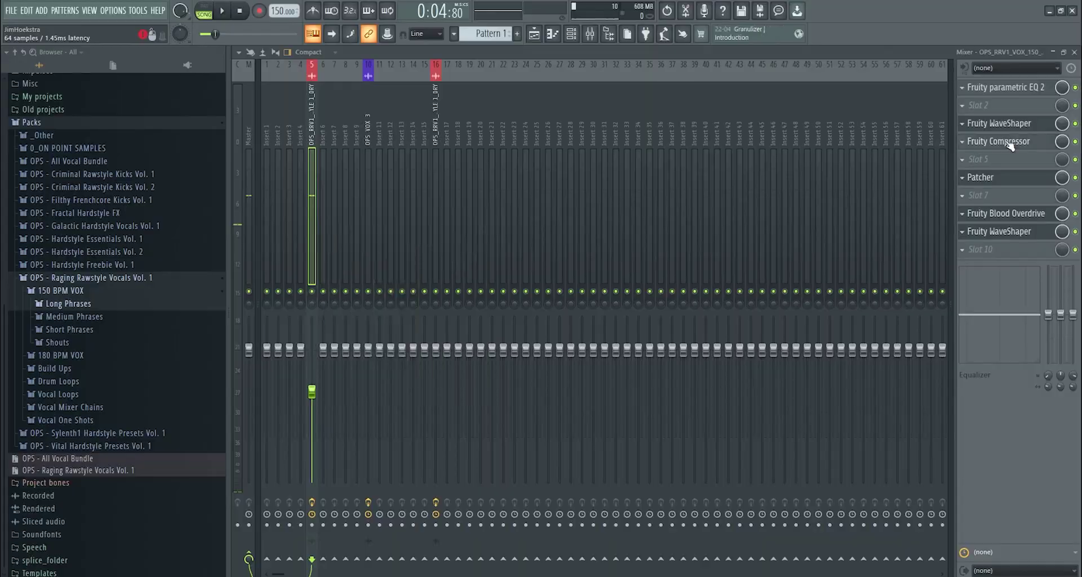
Check the left/right delay setting of the Fruity Stereo Shaper inside Patcher.
{"action": "left_click", "coordinate": [981, 177]}
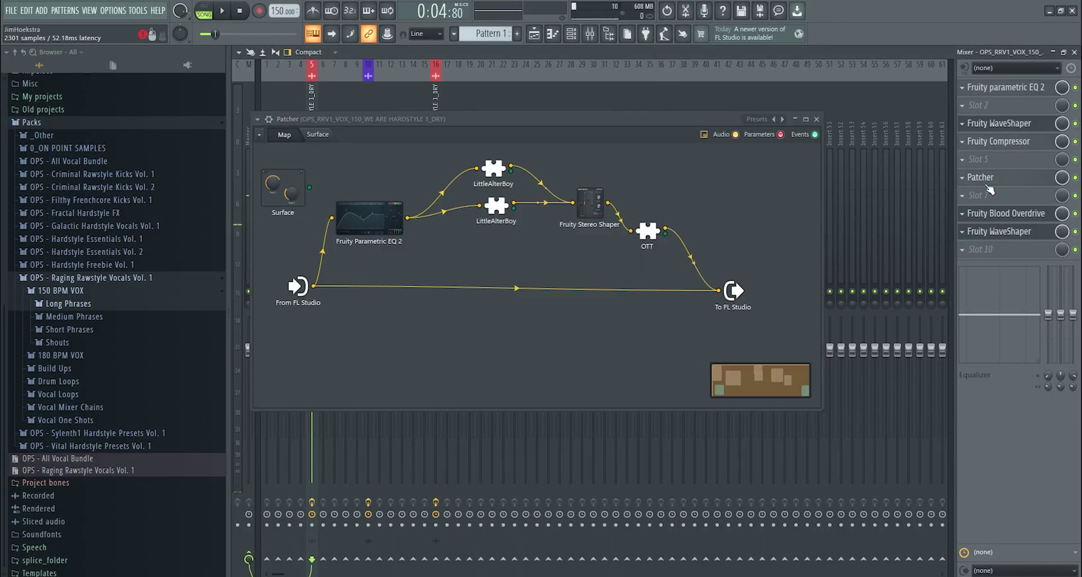
{"action": "double_click", "coordinate": [590, 203]}
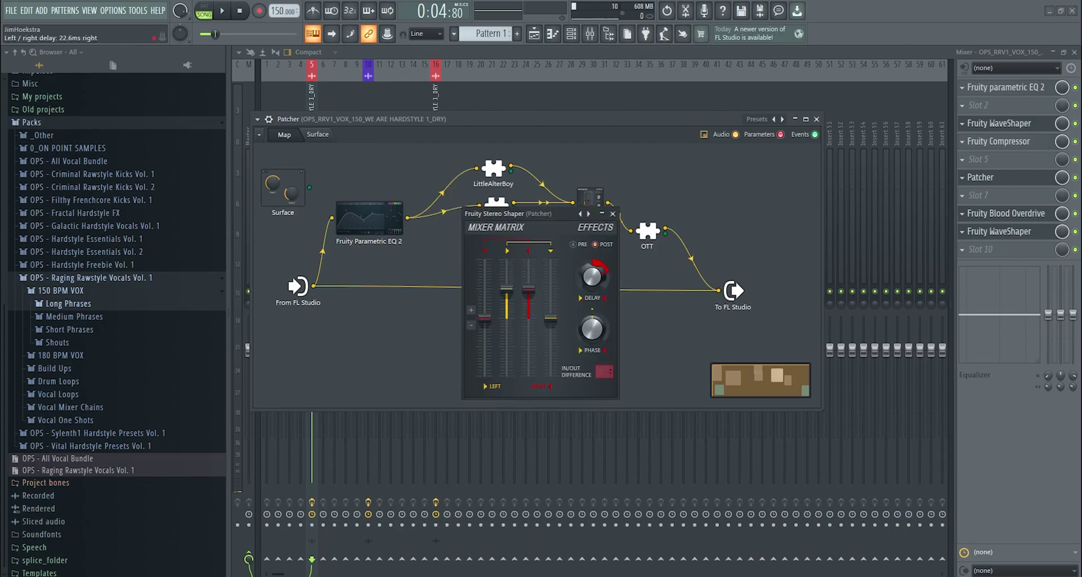
{"action": "left_click_drag", "start_coordinate": [291, 104], "coordinate": [311, 114]}
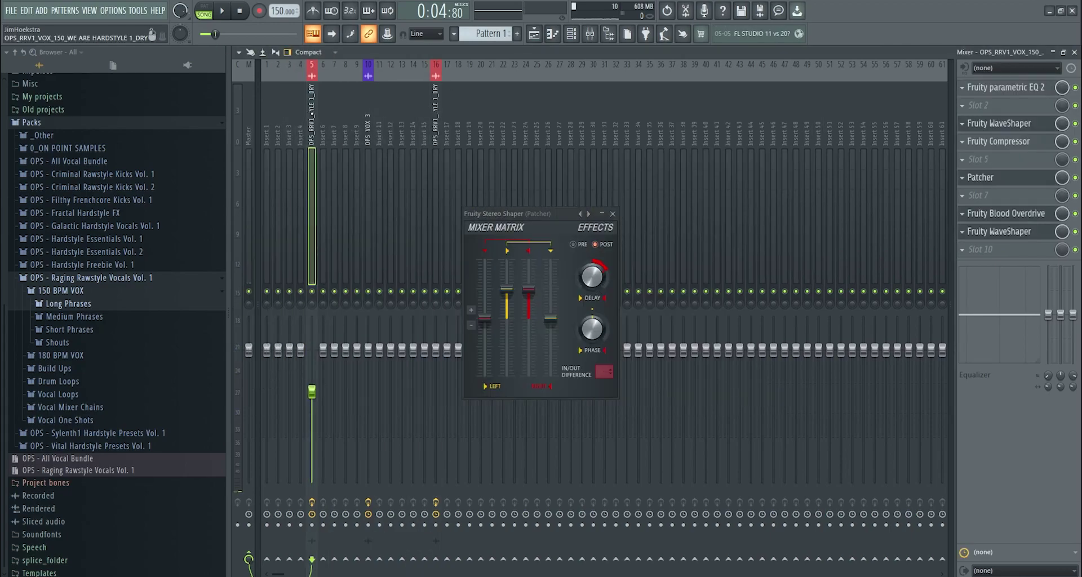
Load VocalSynth 2 in mixer slot 10 of the vocal track.
{"action": "left_click", "coordinate": [1001, 256]}
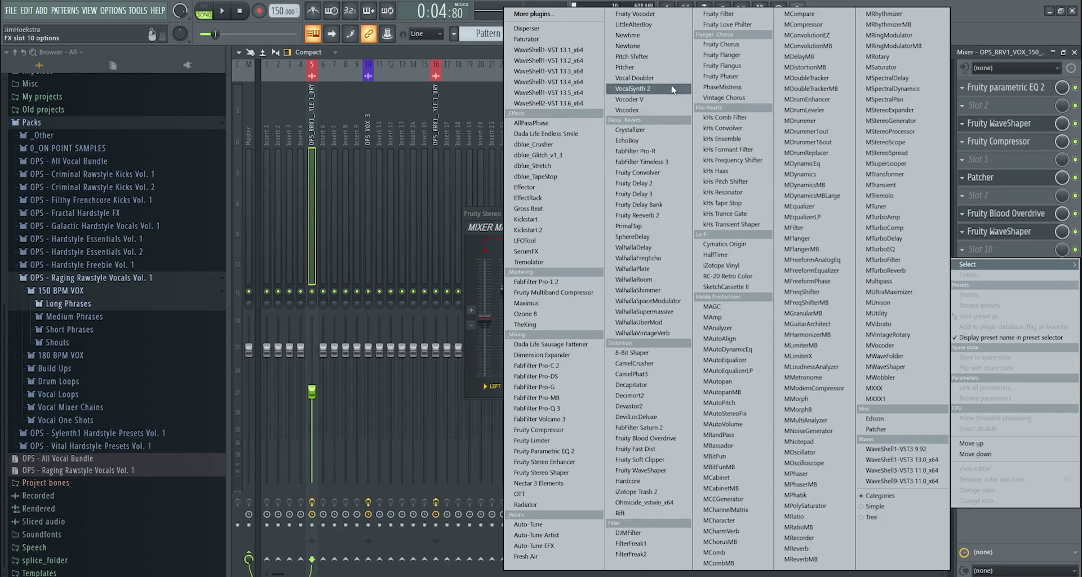
{"action": "left_click", "coordinate": [633, 89]}
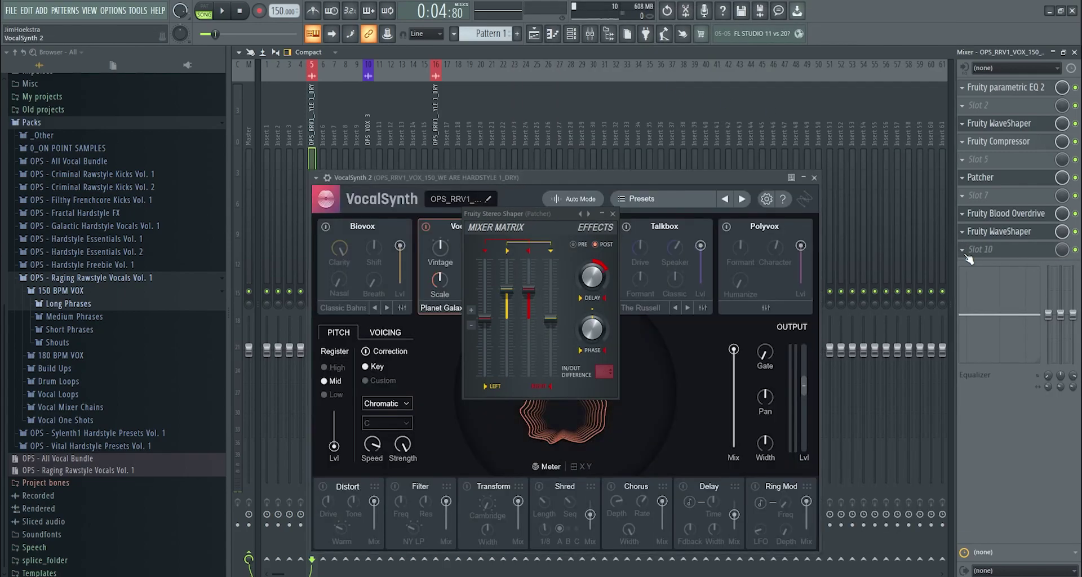
Load Vocal Doubler in mixer slot 10 of the vocal track and close the Fruity Stereo Shaper window.
{"action": "left_click", "coordinate": [964, 254]}
{"action": "left_click", "coordinate": [967, 275]}
{"action": "left_click", "coordinate": [974, 260]}
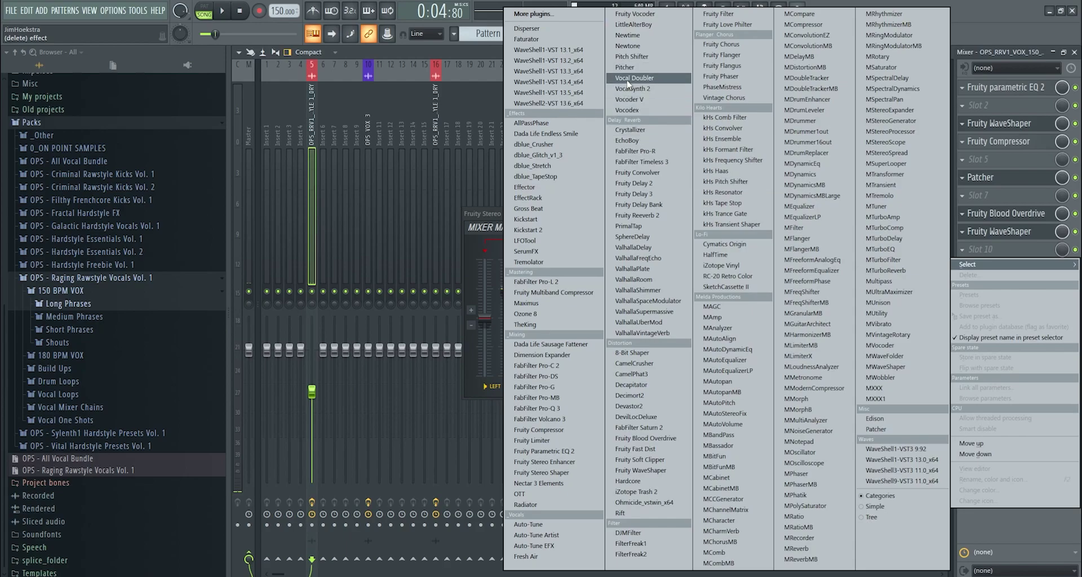
{"action": "left_click", "coordinate": [649, 78]}
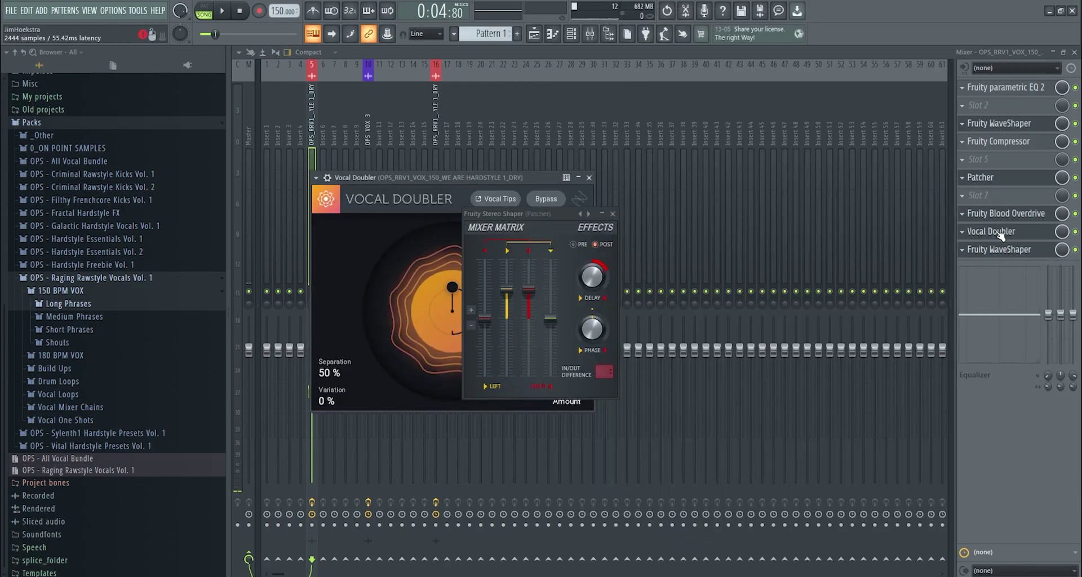
{"action": "left_click_drag", "start_coordinate": [420, 206], "coordinate": [720, 194]}
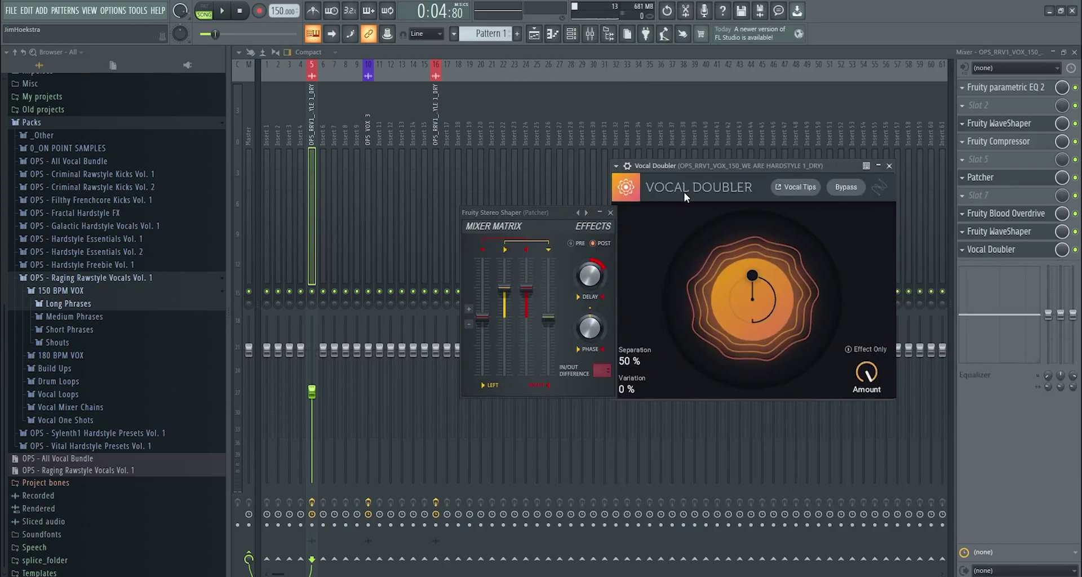
{"action": "left_click", "coordinate": [611, 212]}
Set Vocal Doubler's Separation to 100% and Variation to 27%, and listen to the result during playback.
{"action": "left_click_drag", "start_coordinate": [756, 276], "coordinate": [801, 256]}
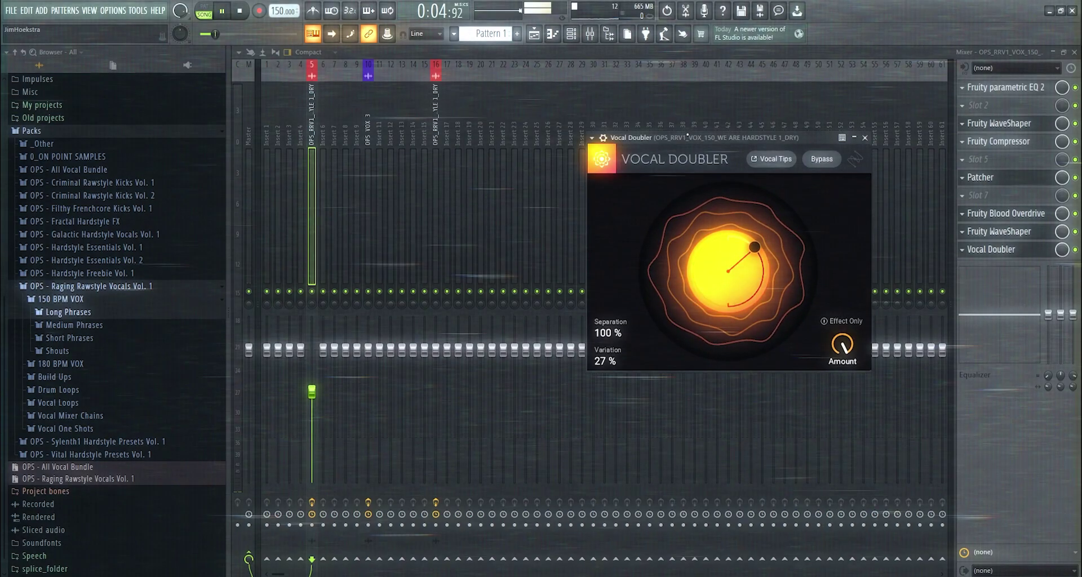
{"action": "key", "text": "space"}
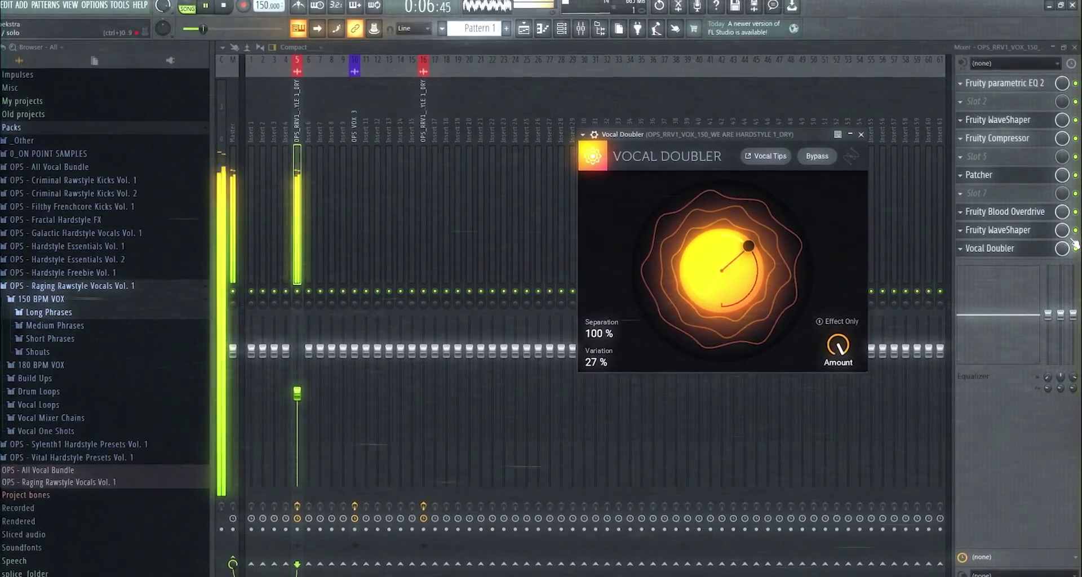
{"action": "left_click", "coordinate": [1017, 249]}
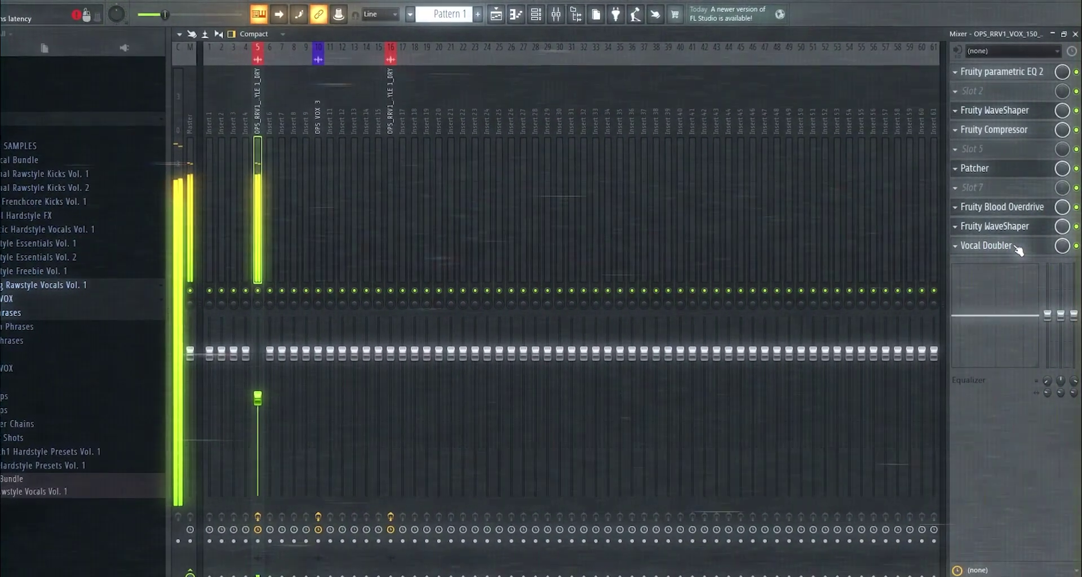
{"action": "left_click", "coordinate": [1015, 247]}
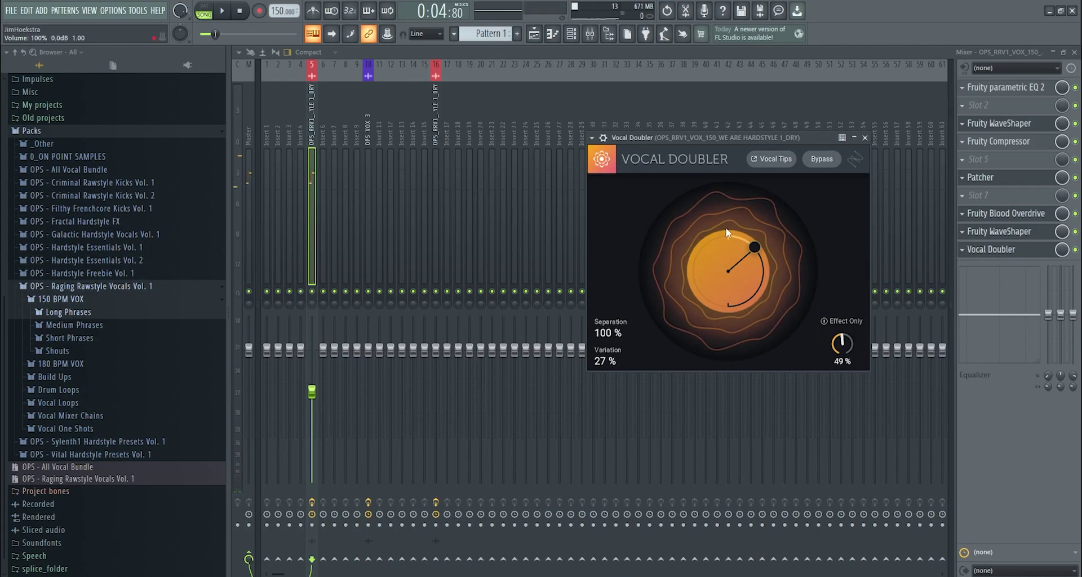
Audition Vocal Doubler's Variation at 55% and 100% during playback.
{"action": "left_click_drag", "start_coordinate": [755, 246], "coordinate": [774, 276]}
{"action": "key", "text": "space"}
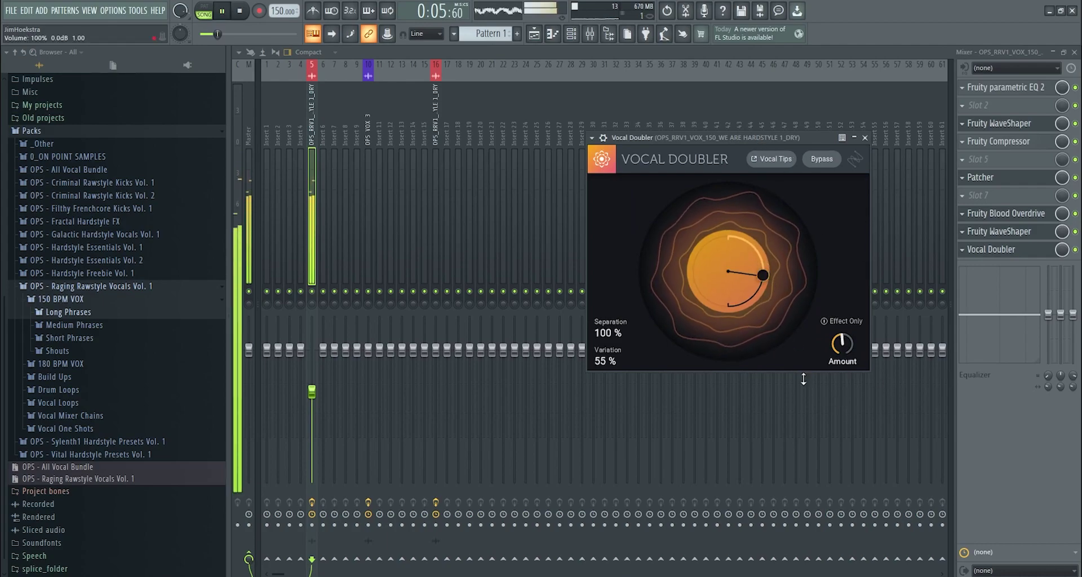
{"action": "left_click_drag", "start_coordinate": [763, 275], "coordinate": [731, 309]}
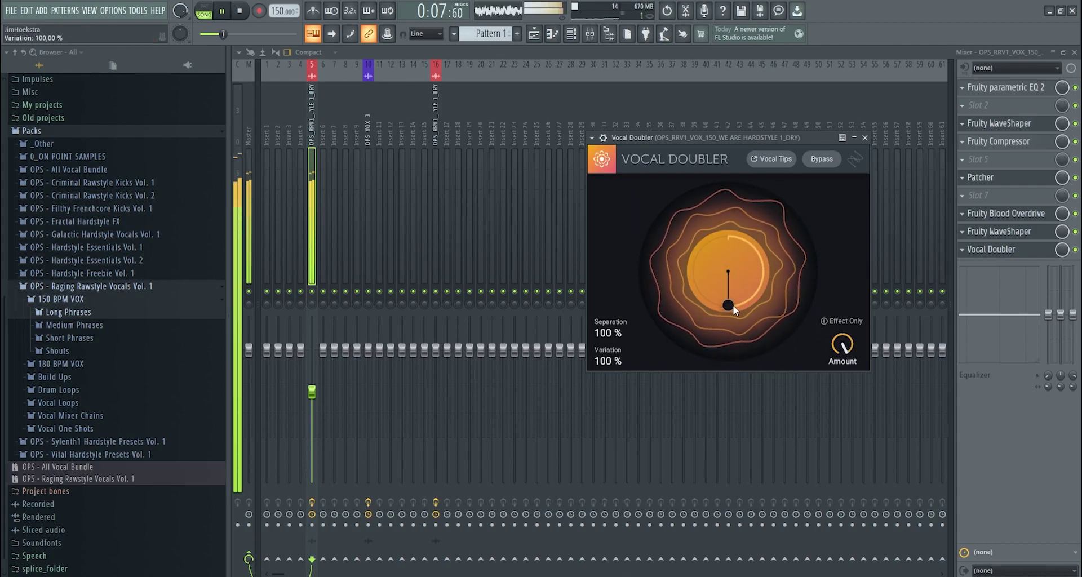
{"action": "key", "text": "space"}
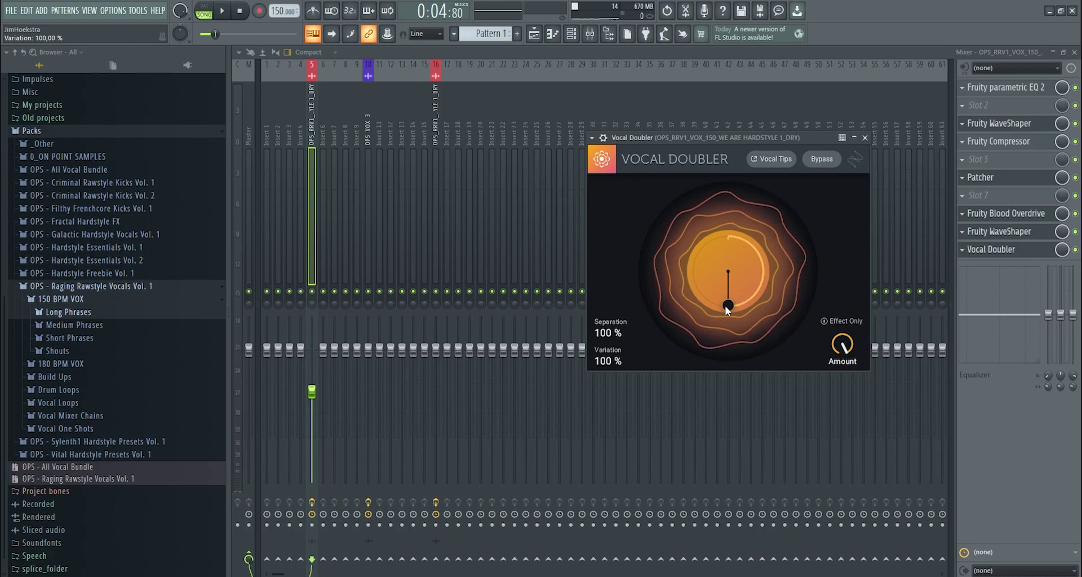
Set Vocal Doubler's Variation to 82% and its Amount to slightly above half during playback.
{"action": "left_click_drag", "start_coordinate": [839, 354], "coordinate": [840, 407]}
{"action": "key", "text": "space"}
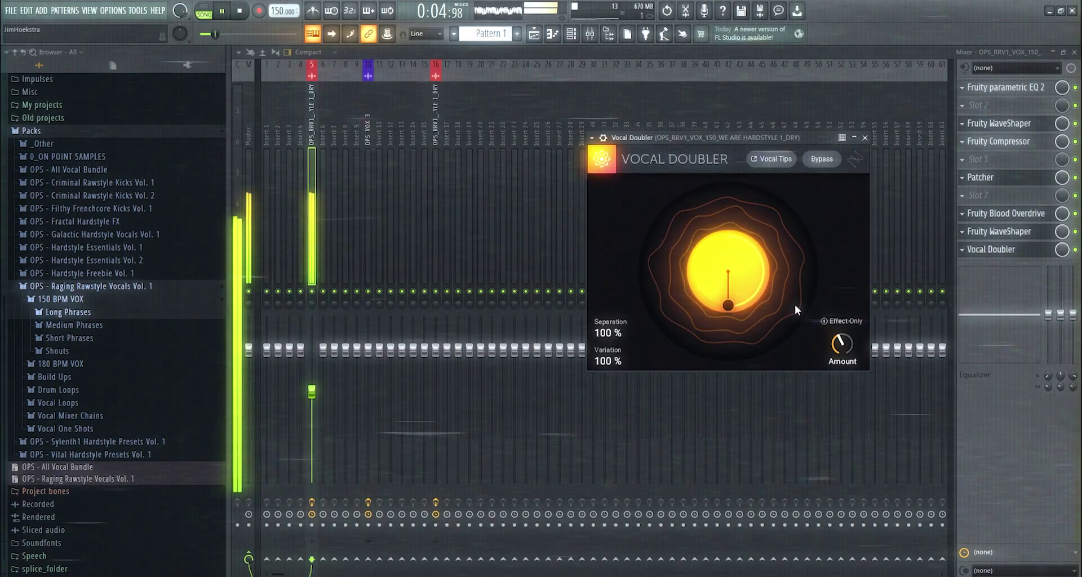
{"action": "left_click_drag", "start_coordinate": [722, 306], "coordinate": [751, 319]}
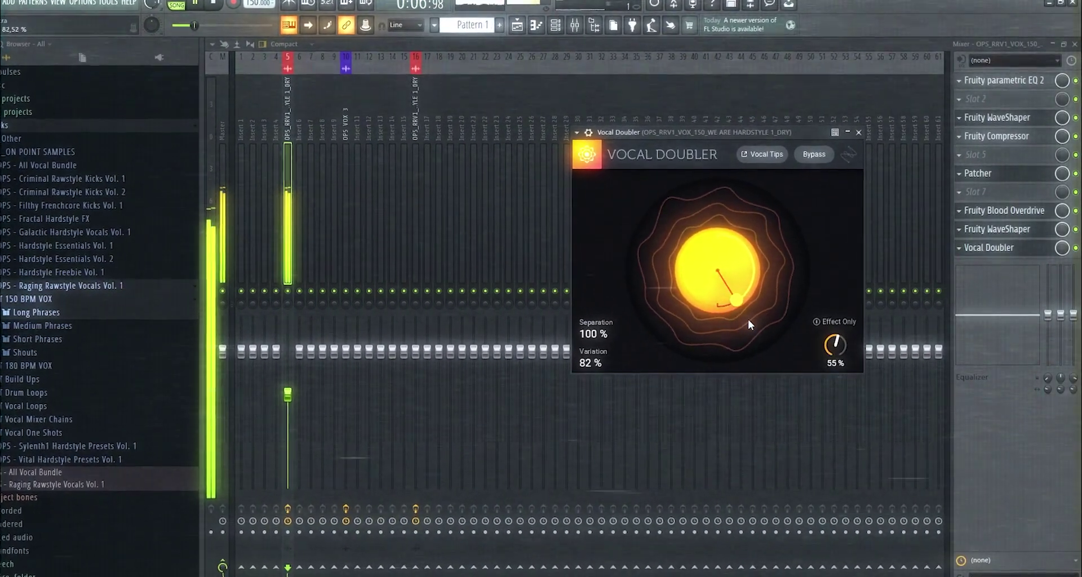
{"action": "left_click_drag", "start_coordinate": [839, 341], "coordinate": [842, 336]}
Move Vocal Doubler up to mixer slot 7, ahead of Fruity Blood Overdrive, and Patcher to slot 5, closing the Vocal Doubler window.
{"action": "scroll", "coordinate": [1024, 245], "scroll_direction": "up", "scroll_amount": 2}
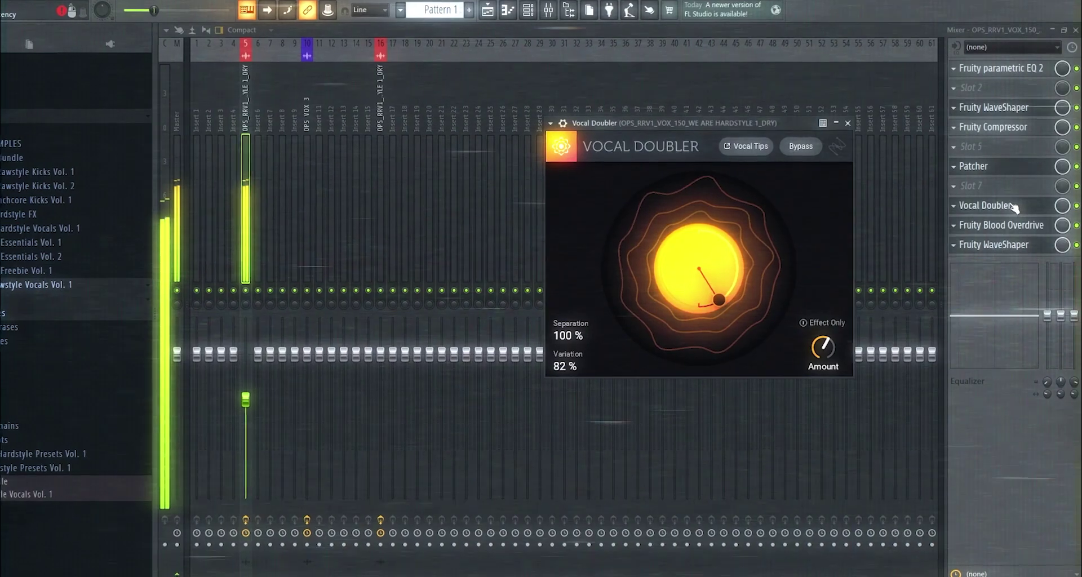
{"action": "scroll", "coordinate": [1018, 207], "scroll_direction": "up", "scroll_amount": 1}
{"action": "scroll", "coordinate": [1007, 169], "scroll_direction": "up", "scroll_amount": 1}
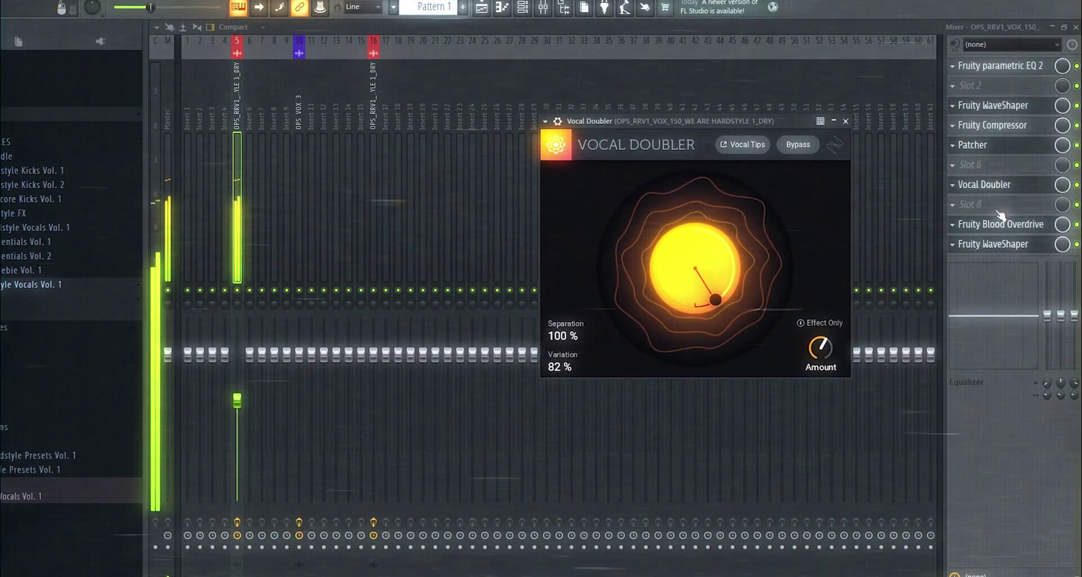
{"action": "key", "text": "Escape"}
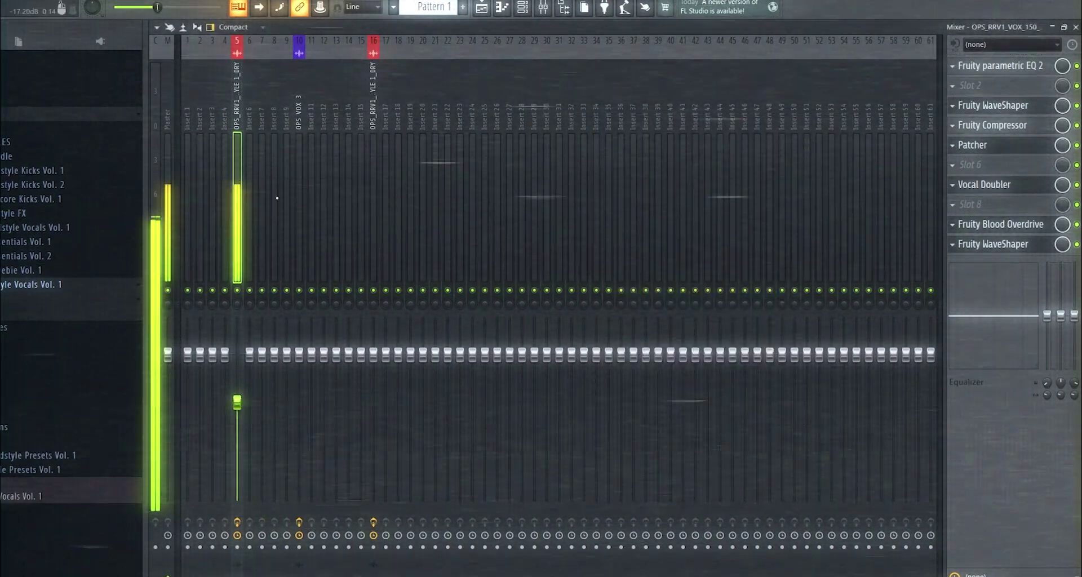
{"action": "scroll", "coordinate": [1008, 246], "scroll_direction": "up", "scroll_amount": 1}
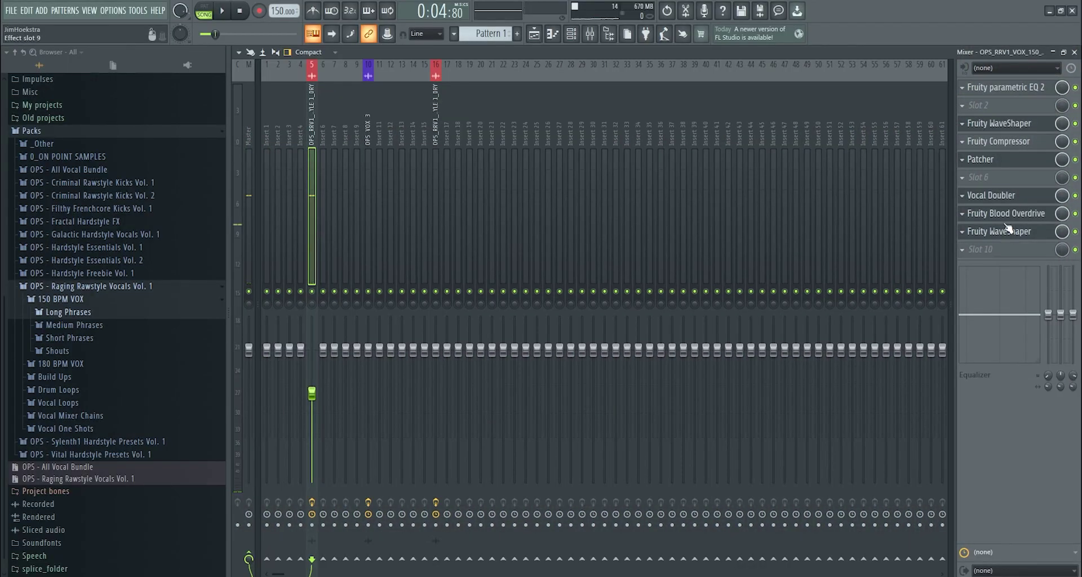
Move the remaining effects up the chain so they fill mixer slots 1 to 7 without gaps.
{"action": "scroll", "coordinate": [1004, 195], "scroll_direction": "up", "scroll_amount": 1}
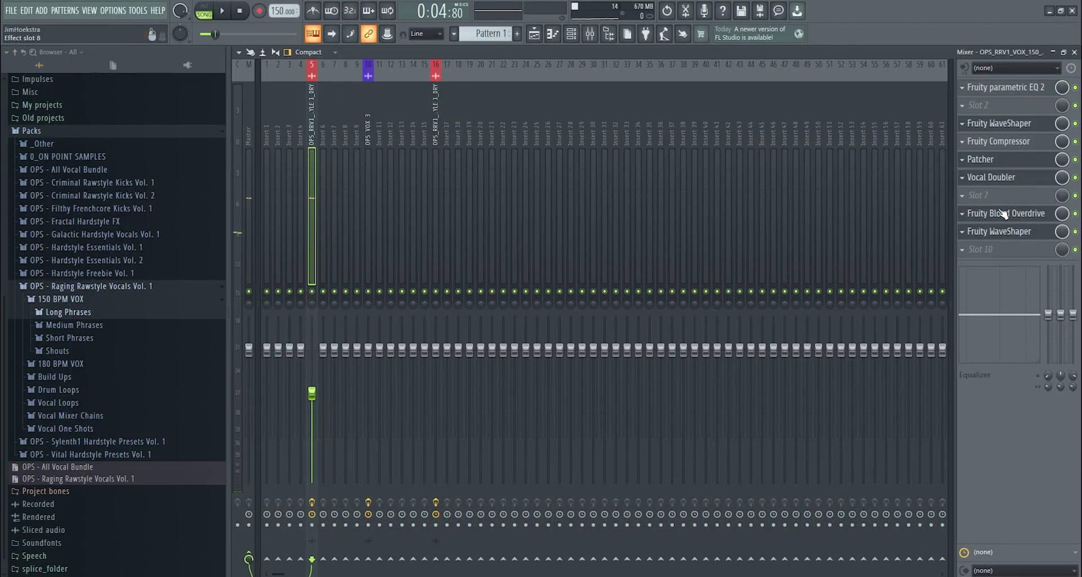
{"action": "scroll", "coordinate": [1004, 212], "scroll_direction": "up", "scroll_amount": 2}
{"action": "scroll", "coordinate": [1002, 125], "scroll_direction": "up", "scroll_amount": 1}
{"action": "scroll", "coordinate": [1000, 139], "scroll_direction": "up", "scroll_amount": 1}
{"action": "scroll", "coordinate": [997, 159], "scroll_direction": "up", "scroll_amount": 3}
{"action": "scroll", "coordinate": [992, 198], "scroll_direction": "up", "scroll_amount": 2}
{"action": "scroll", "coordinate": [993, 179], "scroll_direction": "down", "scroll_amount": 1}
{"action": "scroll", "coordinate": [993, 200], "scroll_direction": "up", "scroll_amount": 1}
{"action": "scroll", "coordinate": [996, 211], "scroll_direction": "up", "scroll_amount": 1}
Load Fruity Compressor in mixer slot 8 with a ratio of 4.0:1 and a threshold of about -12.9 dB.
{"action": "left_click", "coordinate": [977, 213]}
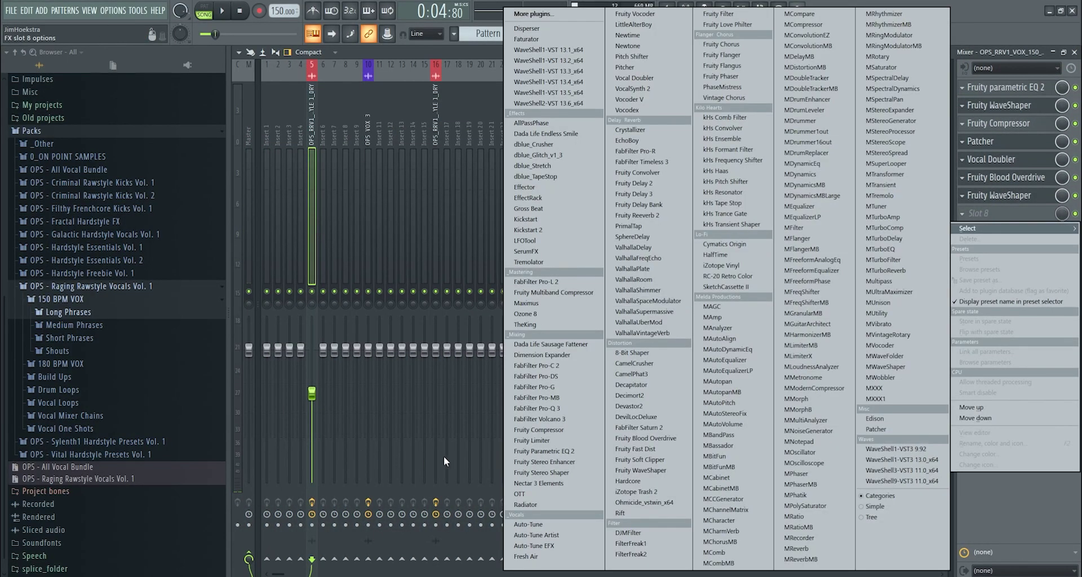
{"action": "left_click", "coordinate": [552, 431]}
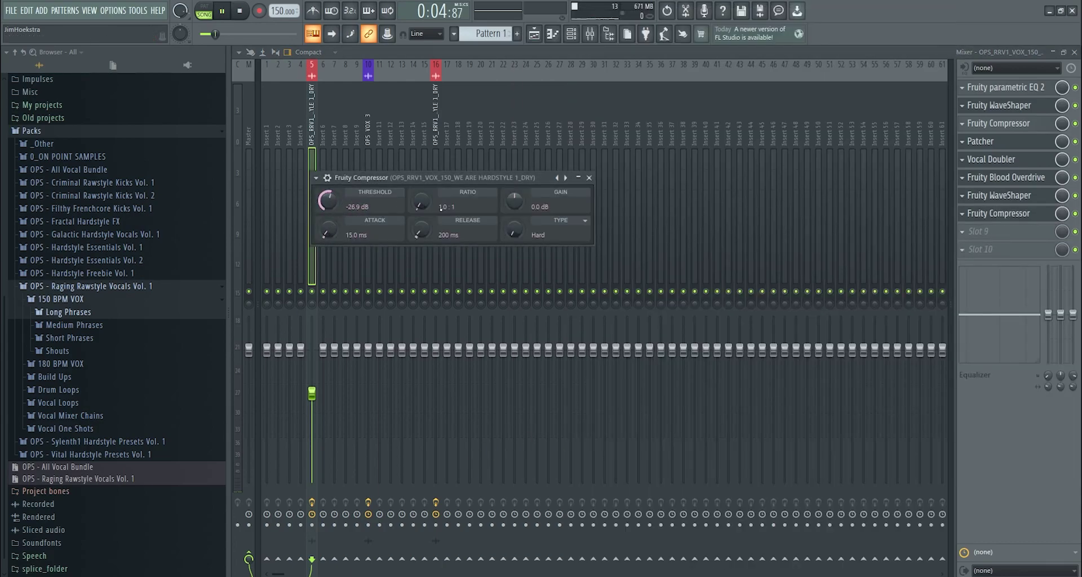
{"action": "left_click_drag", "start_coordinate": [422, 202], "coordinate": [422, 188]}
{"action": "left_click_drag", "start_coordinate": [328, 201], "coordinate": [329, 180]}
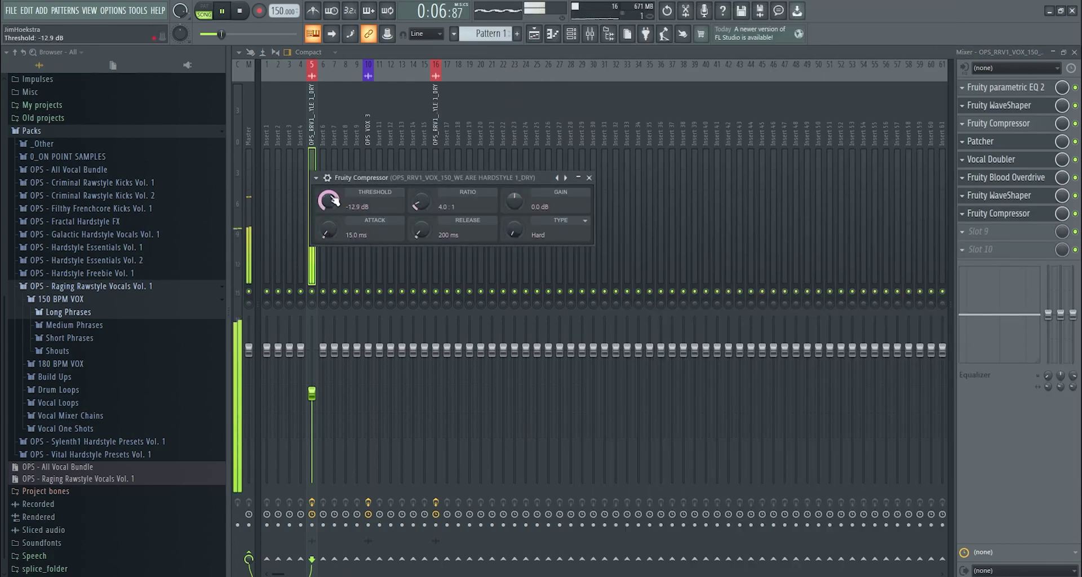
Load Fresh Air in mixer slot 9 of the vocal track and dismiss the iLok Cloud notification.
{"action": "left_click", "coordinate": [996, 232]}
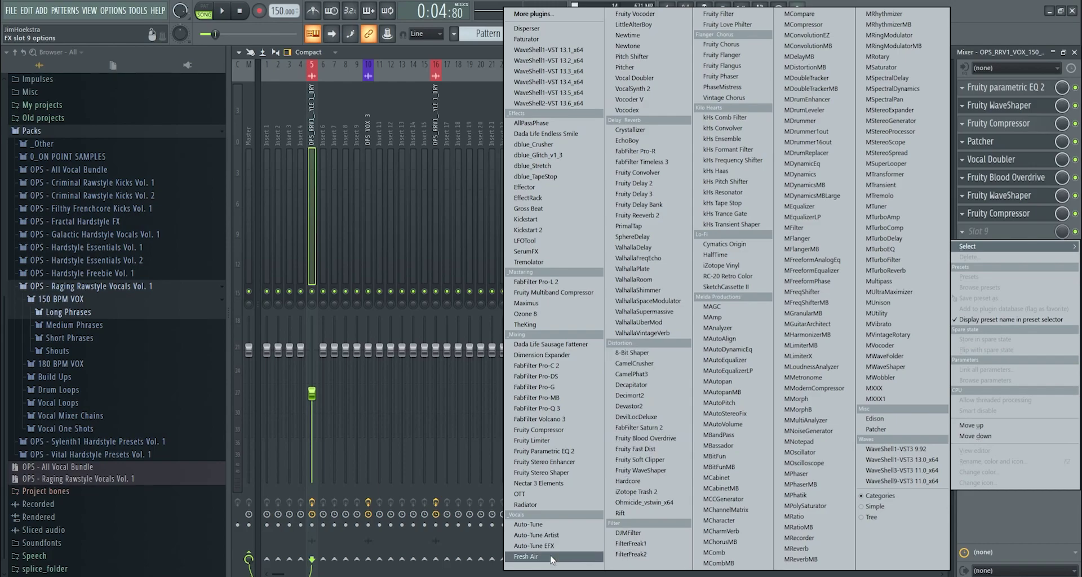
{"action": "left_click", "coordinate": [526, 556]}
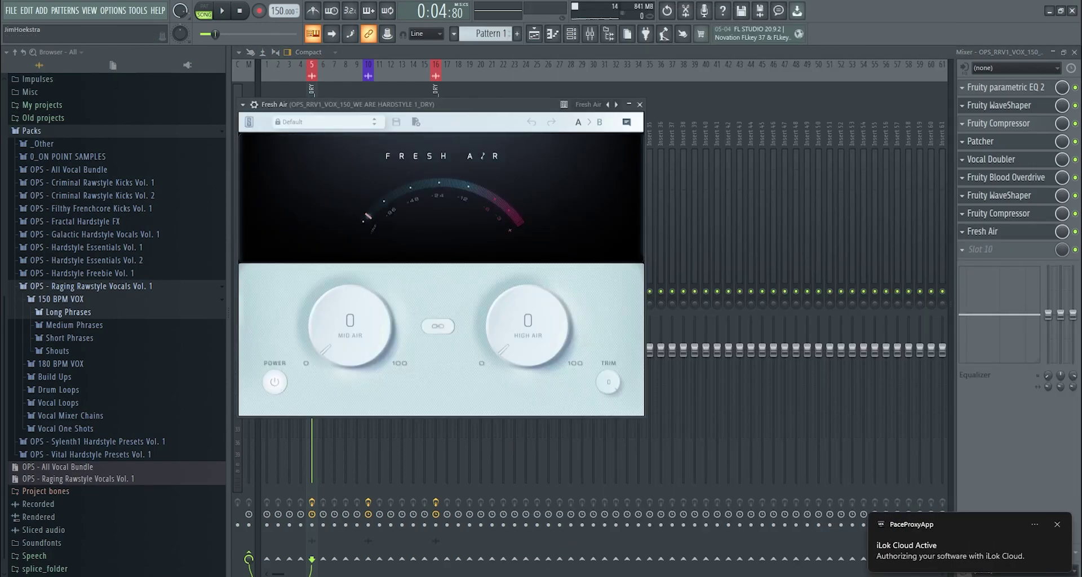
{"action": "left_click", "coordinate": [1058, 525]}
{"action": "left_click_drag", "start_coordinate": [479, 105], "coordinate": [590, 108]}
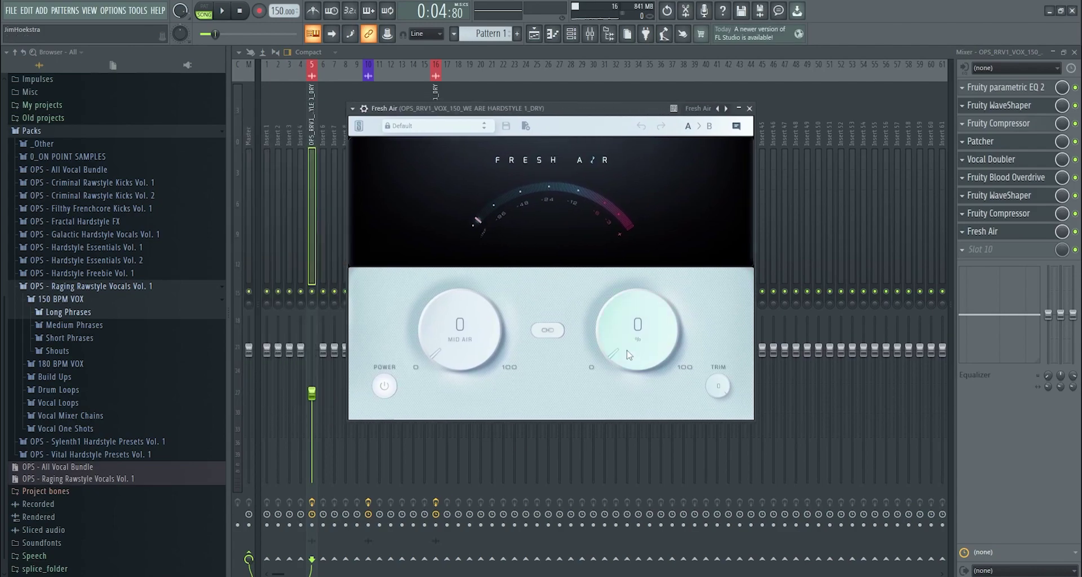
{"action": "left_click_drag", "start_coordinate": [622, 355], "coordinate": [623, 337]}
{"action": "left_click_drag", "start_coordinate": [588, 108], "coordinate": [587, 102]}
{"action": "key", "text": "ctrl+z"}
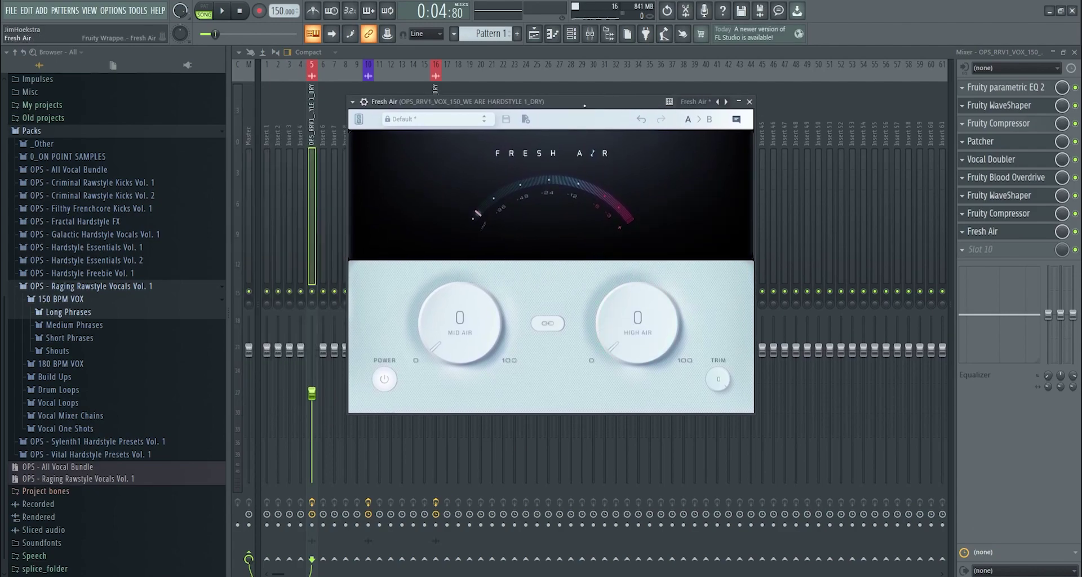
Raise Fresh Air's Mid Air to 41 and High Air to 36 while listening to the vocal.
{"action": "key", "text": "space"}
{"action": "left_click_drag", "start_coordinate": [625, 316], "coordinate": [676, 286]}
{"action": "left_click_drag", "start_coordinate": [459, 333], "coordinate": [460, 264]}
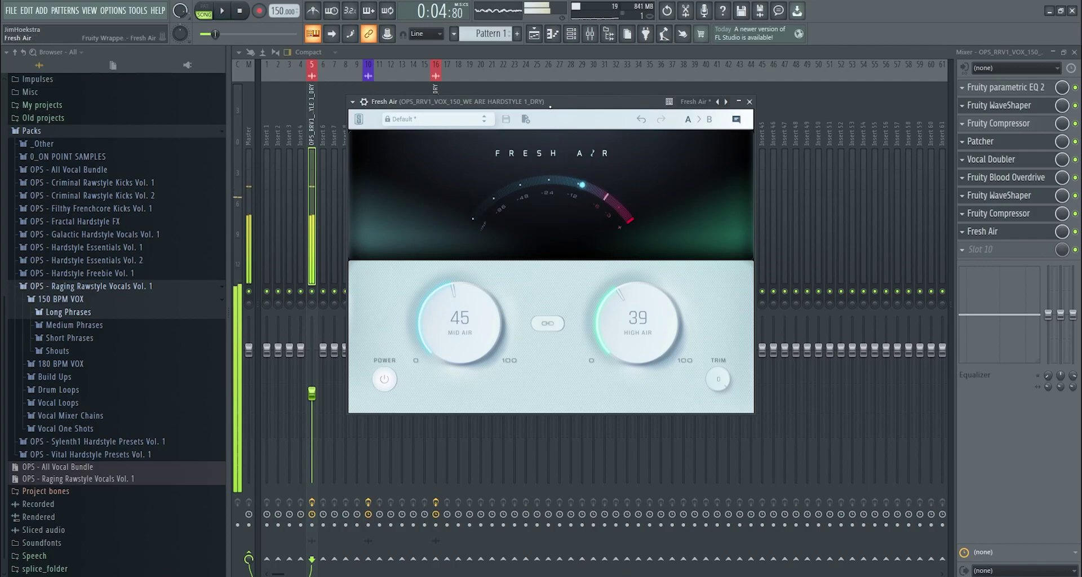
{"action": "key", "text": "space"}
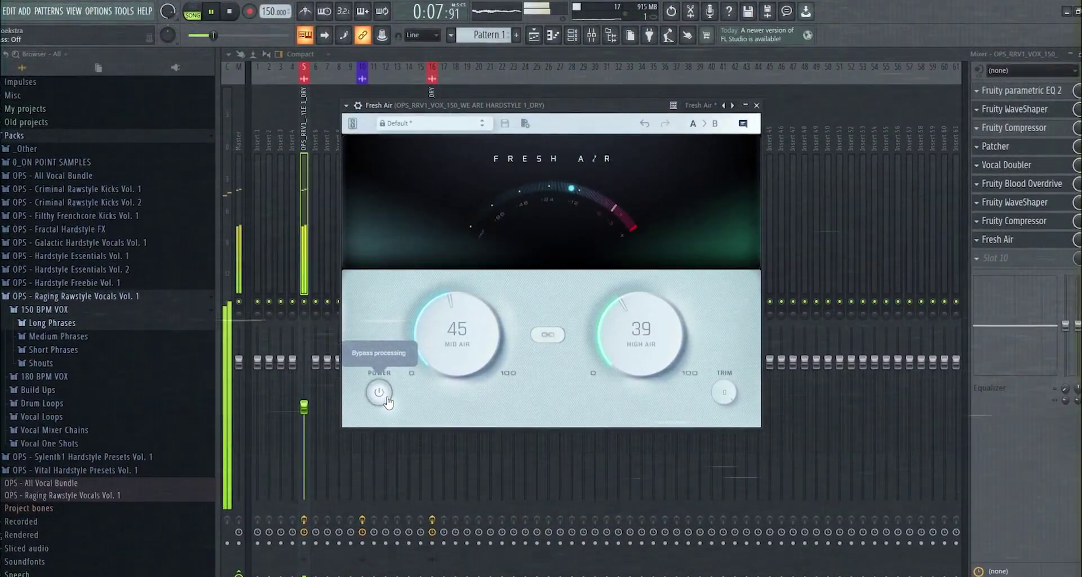
{"action": "left_click_drag", "start_coordinate": [637, 329], "coordinate": [637, 336]}
{"action": "left_click_drag", "start_coordinate": [459, 323], "coordinate": [459, 332]}
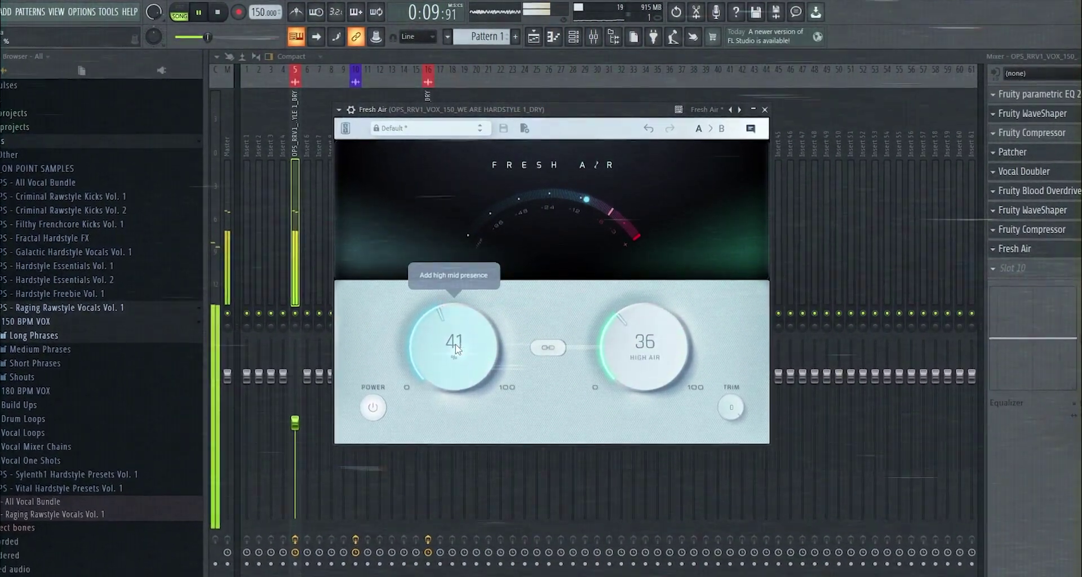
{"action": "key", "text": "space"}
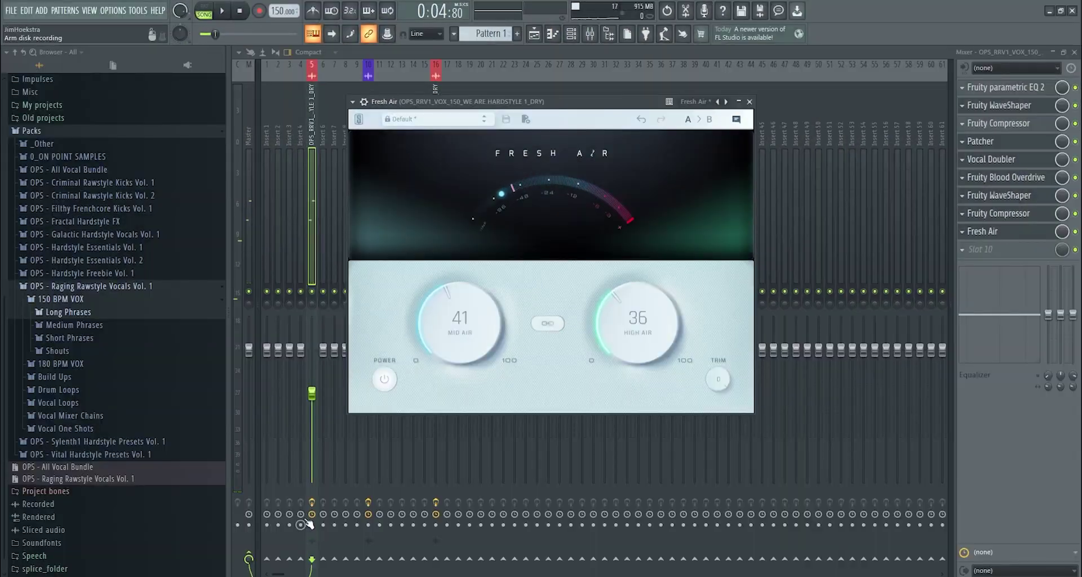
Compare the vocal clip's dry playback with its playback through the mixer effect chain.
{"action": "left_click", "coordinate": [311, 116]}
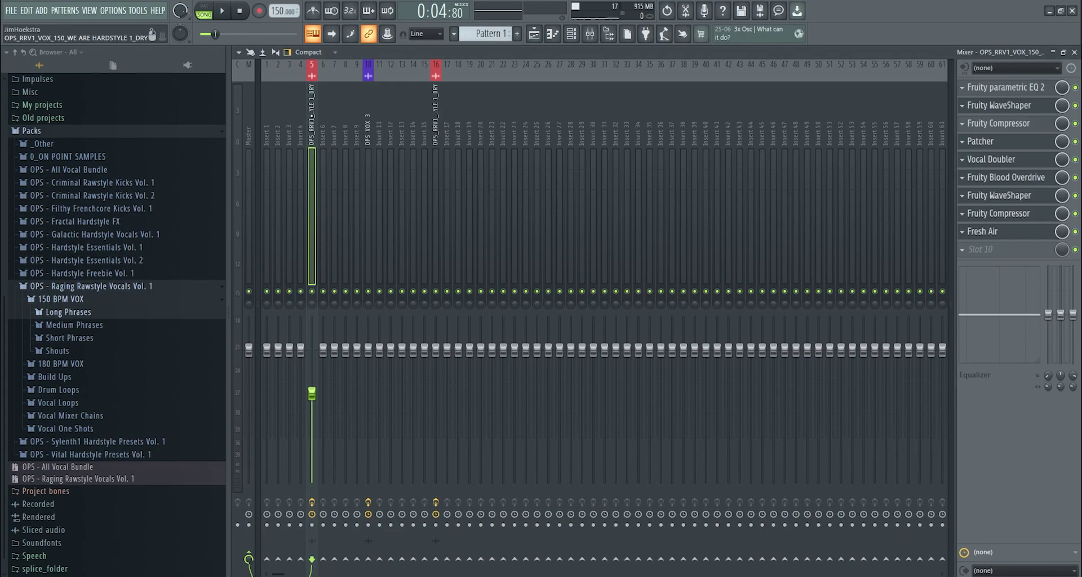
{"action": "left_click", "coordinate": [535, 33]}
{"action": "double_click", "coordinate": [534, 93]}
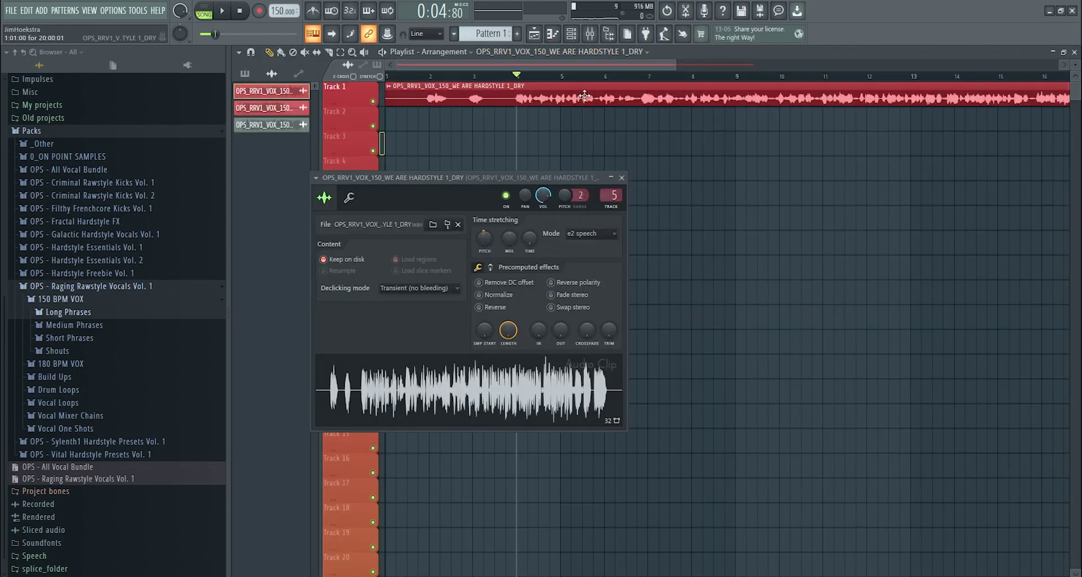
{"action": "key", "text": "space"}
{"action": "key", "text": "space"}
{"action": "key", "text": "F9"}
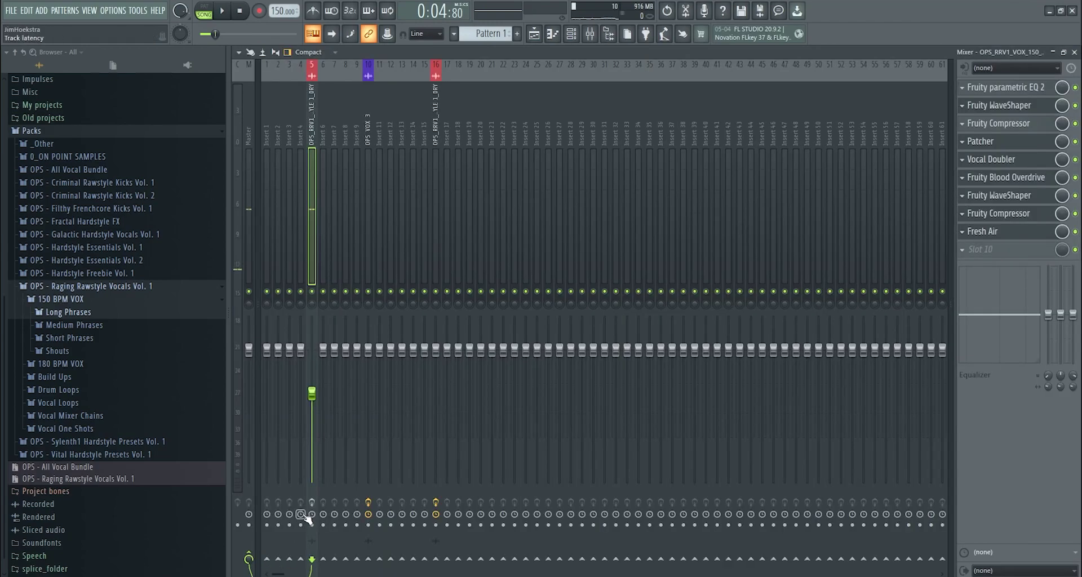
{"action": "key", "text": "space"}
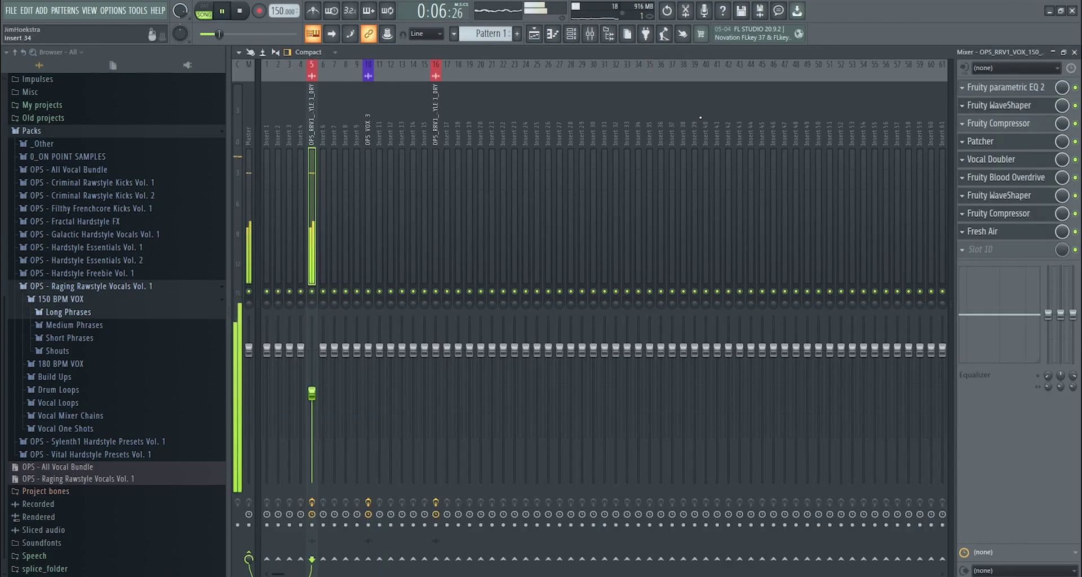
Load Fruity Parametric EQ 2 in mixer slot 10 and set its band 1 to high pass.
{"action": "left_click", "coordinate": [1005, 236]}
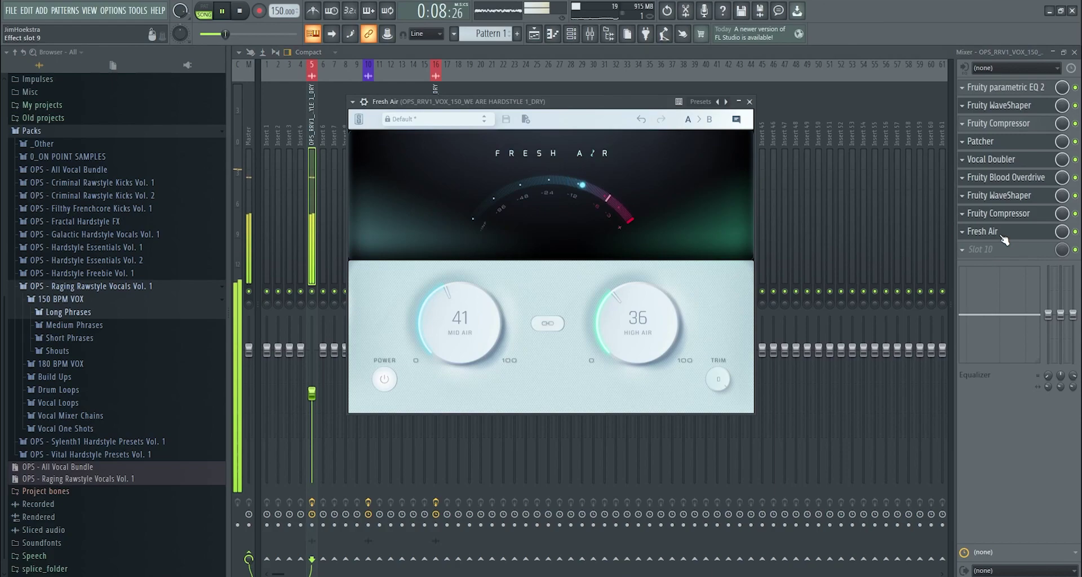
{"action": "left_click", "coordinate": [994, 253]}
{"action": "mouse_move", "coordinate": [983, 264]}
{"action": "left_click", "coordinate": [590, 452]}
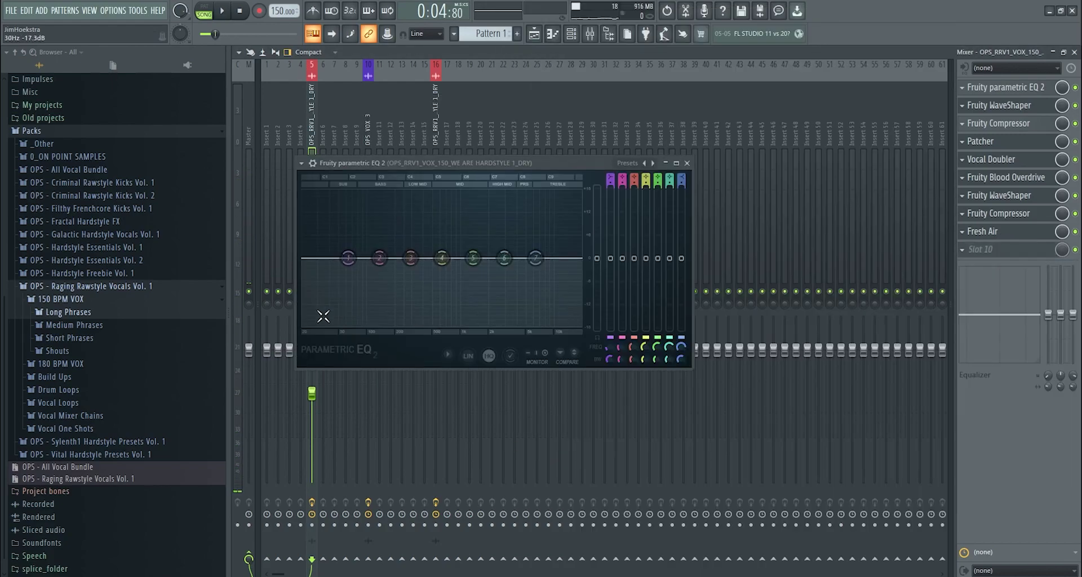
{"action": "right_click", "coordinate": [349, 258]}
{"action": "mouse_move", "coordinate": [369, 290]}
{"action": "left_click", "coordinate": [418, 320]}
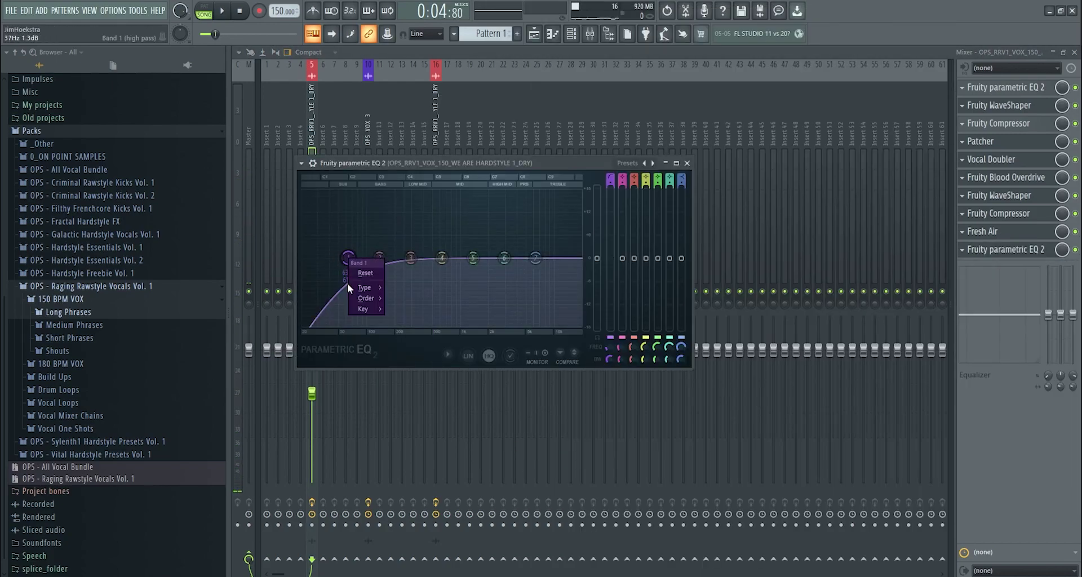
Set the order of band 1's high pass to Steep 8 in the vocal track's last EQ and listen to it.
{"action": "left_click", "coordinate": [397, 299]}
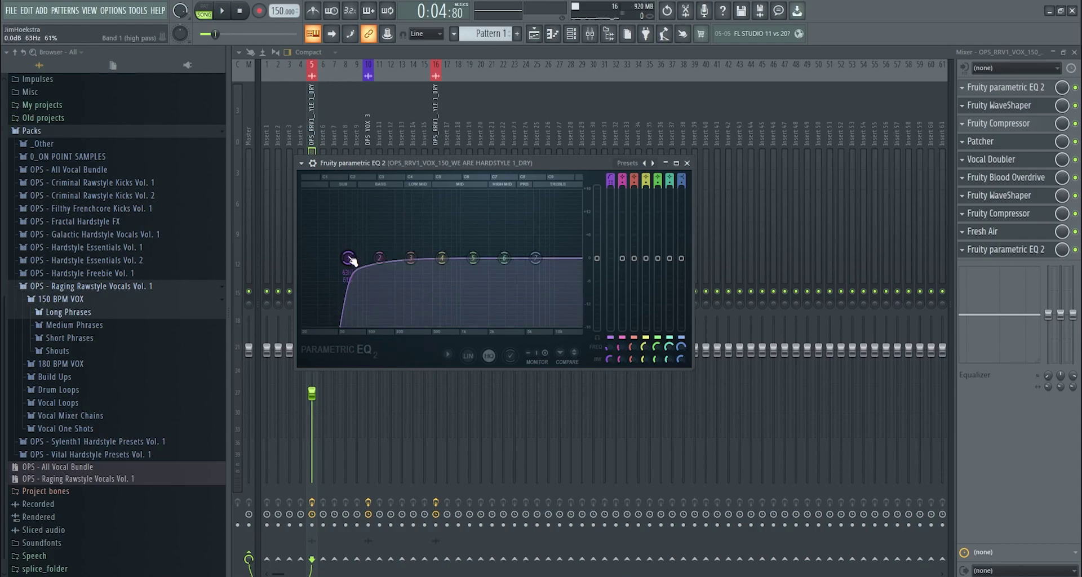
{"action": "key", "text": "space"}
{"action": "key", "text": "space"}
Shape the vocal's last EQ during playback: cut bands 3, 5 and 6 slightly and boost band 4 about 2 dB near 1705 Hz.
{"action": "left_click_drag", "start_coordinate": [473, 258], "coordinate": [423, 257]}
{"action": "key", "text": "space"}
{"action": "left_click_drag", "start_coordinate": [347, 264], "coordinate": [340, 263]}
{"action": "left_click_drag", "start_coordinate": [408, 262], "coordinate": [481, 269]}
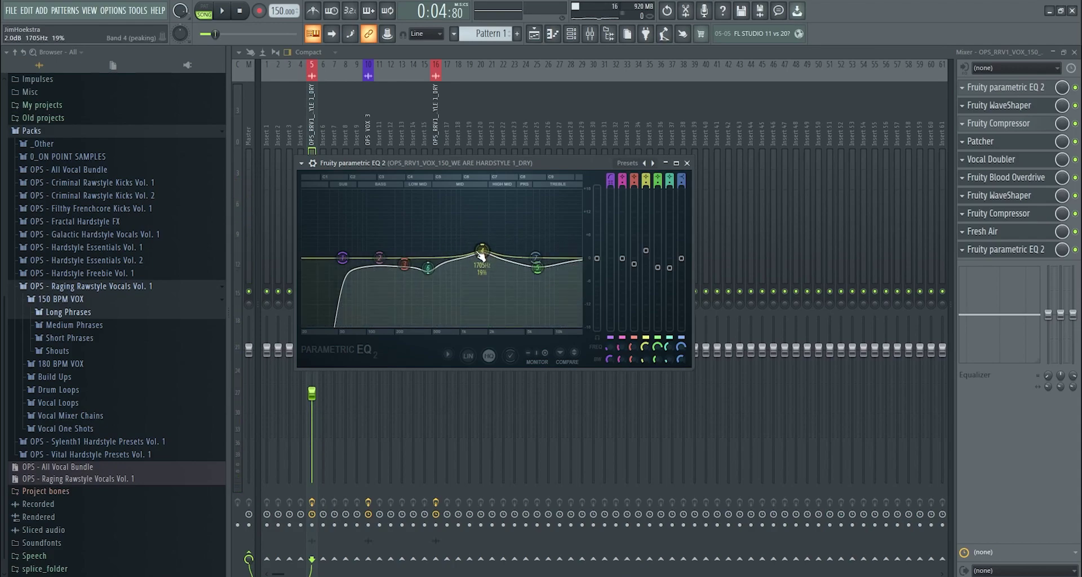
{"action": "key", "text": "space"}
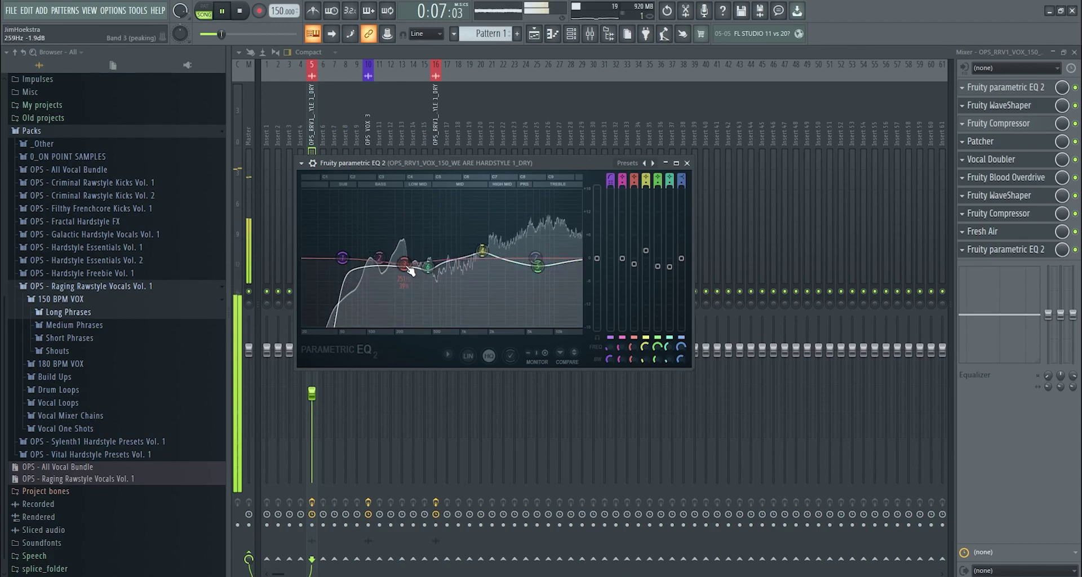
{"action": "left_click_drag", "start_coordinate": [391, 269], "coordinate": [383, 269]}
{"action": "left_click_drag", "start_coordinate": [482, 251], "coordinate": [543, 268]}
{"action": "key", "text": "space"}
{"action": "key", "text": "Escape"}
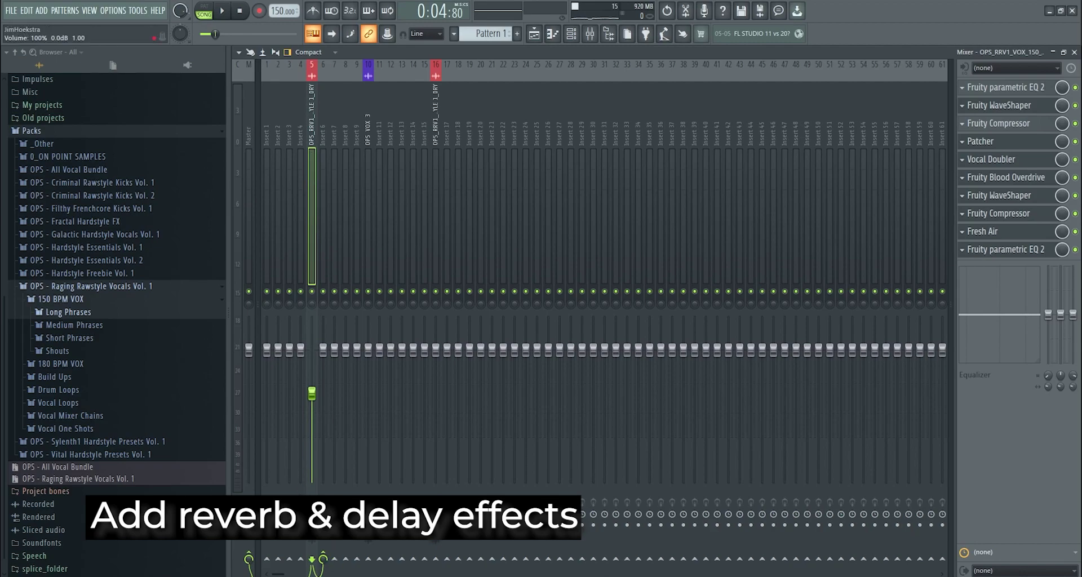
Rename mixer track Insert 6 as REVERB.
{"action": "left_click", "coordinate": [323, 211]}
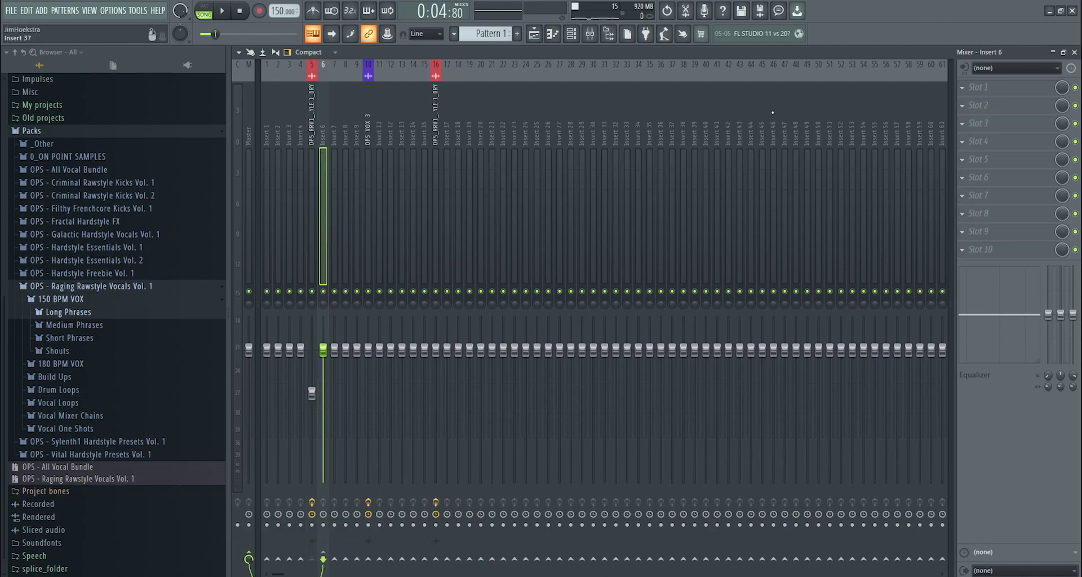
{"action": "right_click", "coordinate": [327, 65]}
{"action": "left_click", "coordinate": [374, 74]}
{"action": "type", "text": "REVERB"}
{"action": "key", "text": "Return"}
Load ValhallaRoom in slot 1 of the REVERB track with mix at 100 % and high cut at 9920 Hz.
{"action": "left_click", "coordinate": [1007, 90]}
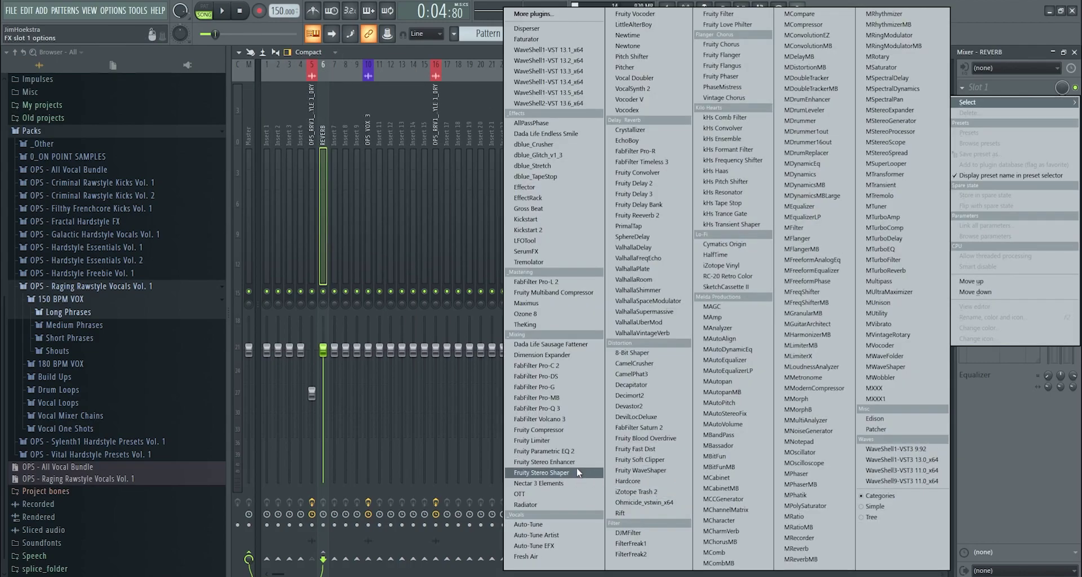
{"action": "left_click", "coordinate": [636, 279]}
{"action": "left_click_drag", "start_coordinate": [430, 348], "coordinate": [471, 305]}
Load Fruity Limiter in slot 3 of the REVERB track, in compressor mode with the vocal track as sidechain source.
{"action": "left_click", "coordinate": [978, 124]}
{"action": "mouse_move", "coordinate": [970, 139]}
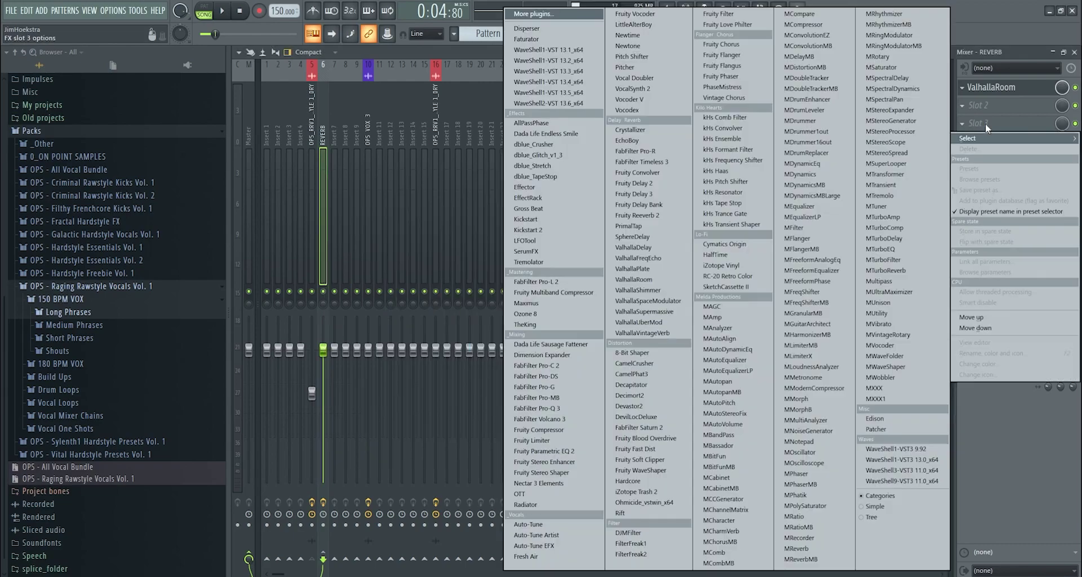
{"action": "left_click", "coordinate": [568, 442]}
{"action": "left_click", "coordinate": [339, 273]}
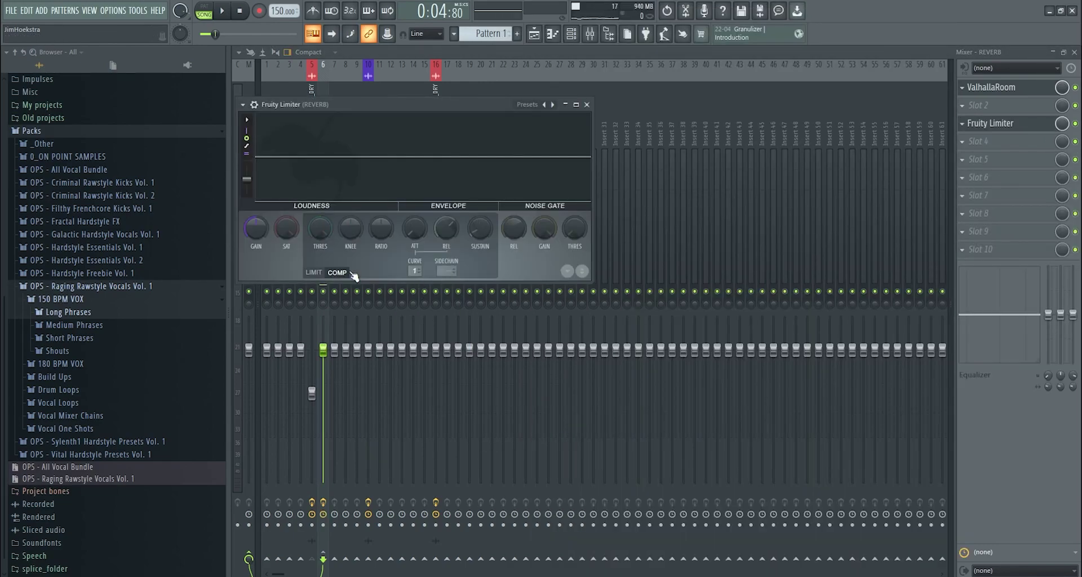
{"action": "right_click", "coordinate": [450, 272]}
{"action": "left_click", "coordinate": [509, 296]}
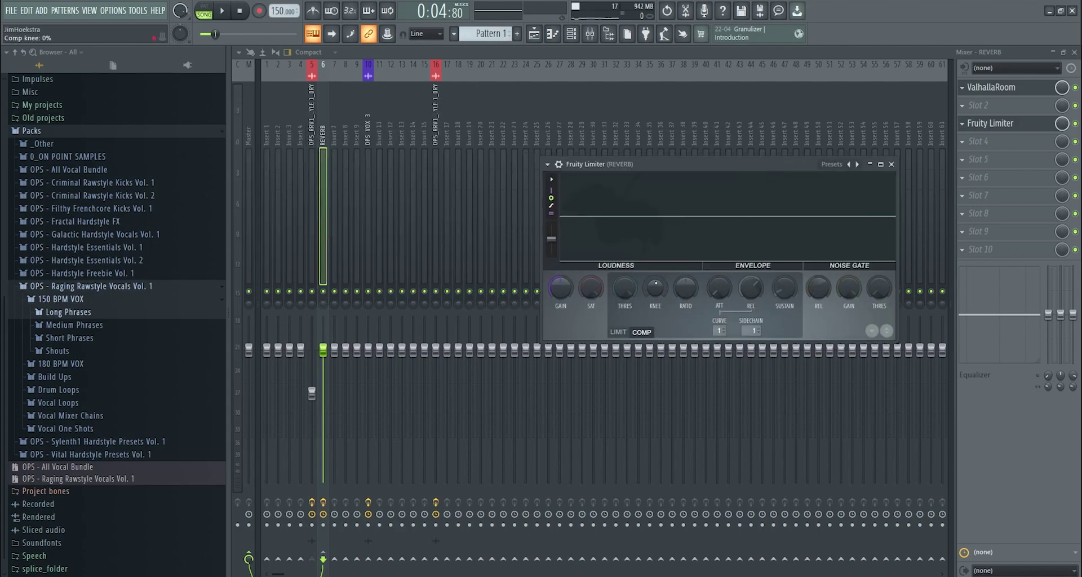
Lower the reverb limiter's compressor threshold to about -39.4 dB and set ValhallaRoom's decay to 2.40 s during playback.
{"action": "left_click_drag", "start_coordinate": [624, 288], "coordinate": [625, 315]}
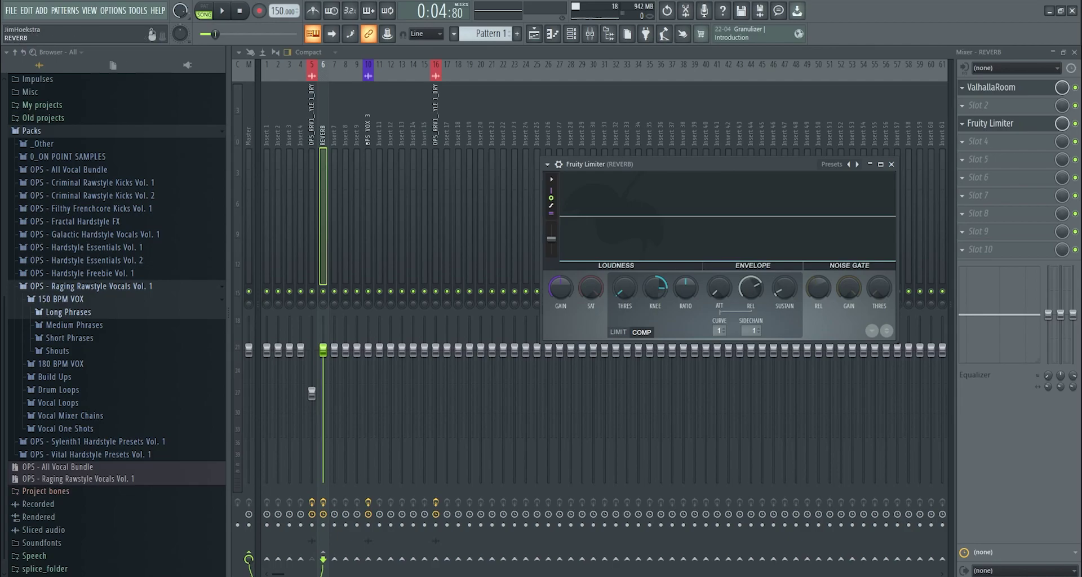
{"action": "key", "text": "space"}
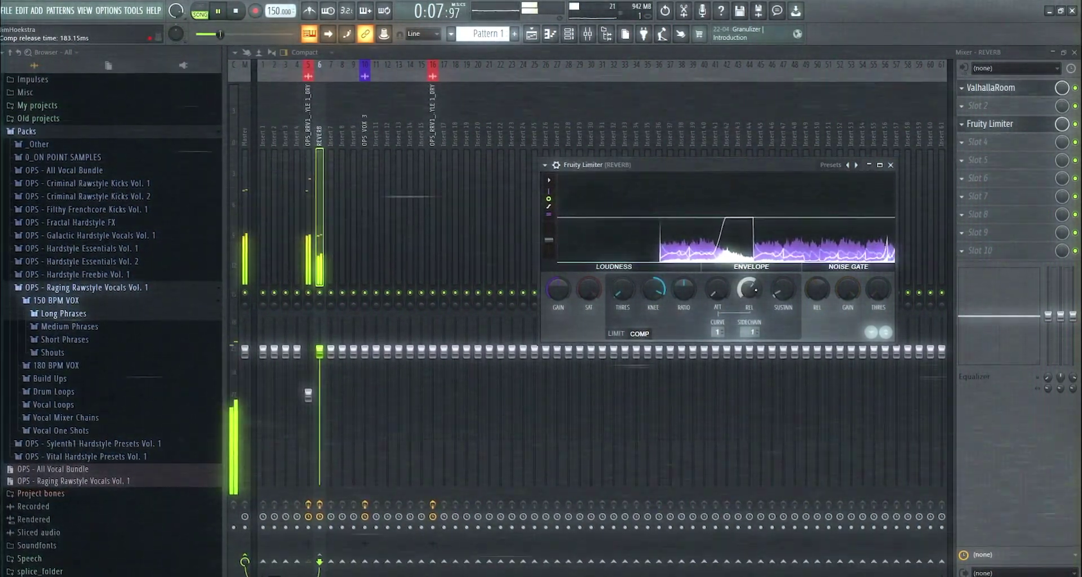
{"action": "left_click", "coordinate": [1013, 93]}
{"action": "mouse_move", "coordinate": [426, 340]}
{"action": "left_mouse_down"}
{"action": "mouse_move", "coordinate": [426, 363]}
{"action": "mouse_move", "coordinate": [424, 352]}
{"action": "left_mouse_up"}
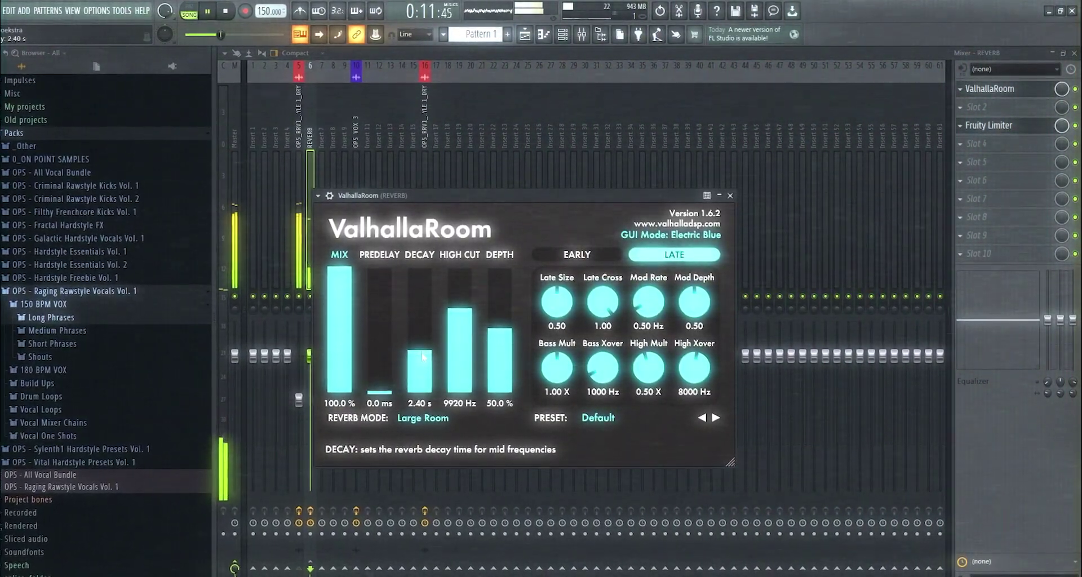
{"action": "left_click", "coordinate": [990, 126]}
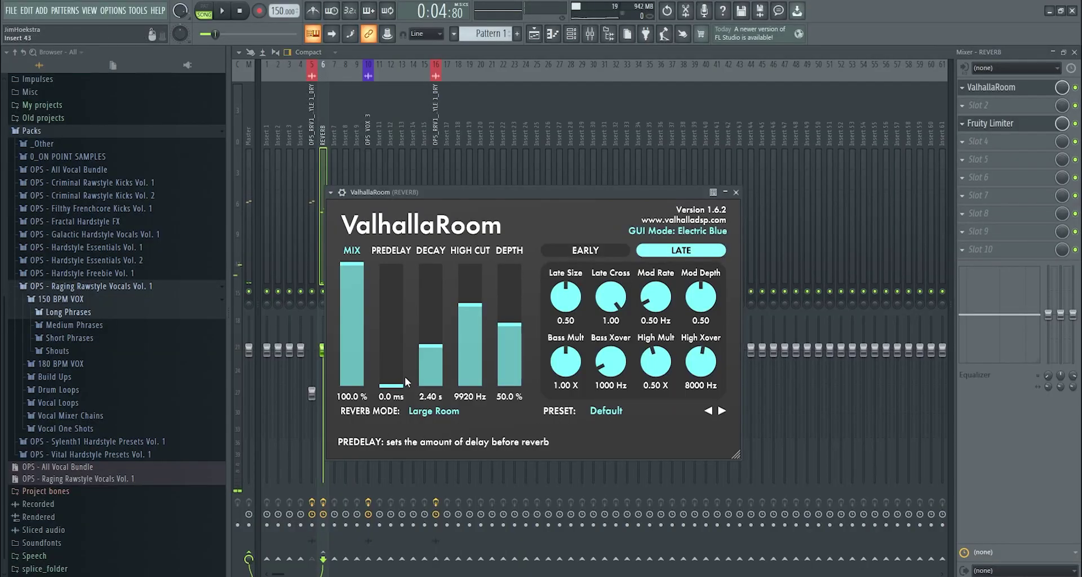
Set ValhallaRoom's decay to 7.79 s and high cut to 5870 Hz, checking the sidechain ducking in Fruity Limiter.
{"action": "left_click_drag", "start_coordinate": [429, 363], "coordinate": [425, 346]}
{"action": "left_click_drag", "start_coordinate": [470, 306], "coordinate": [486, 338]}
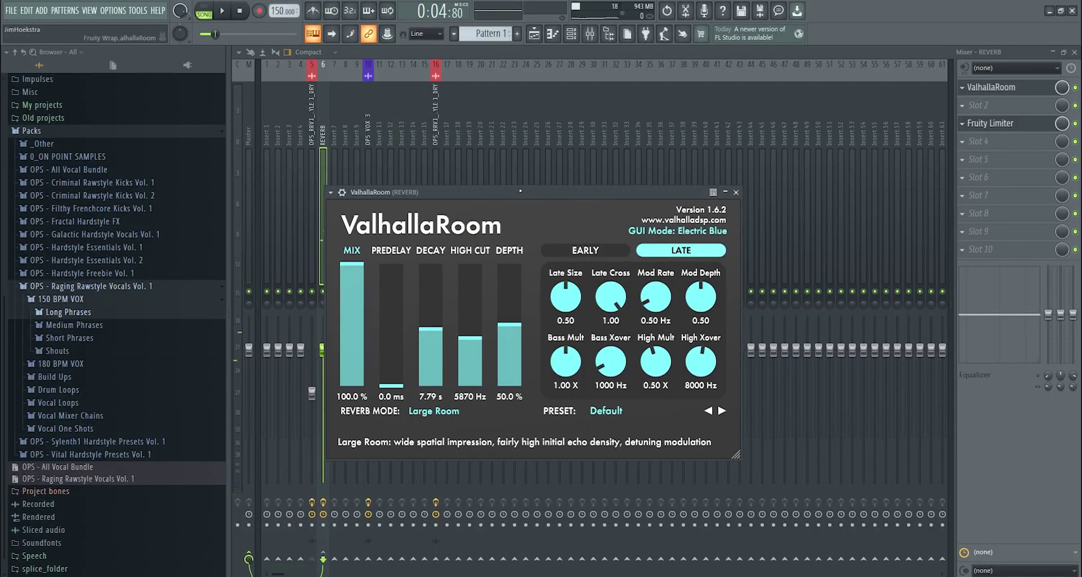
{"action": "key", "text": "space"}
{"action": "left_click", "coordinate": [982, 126]}
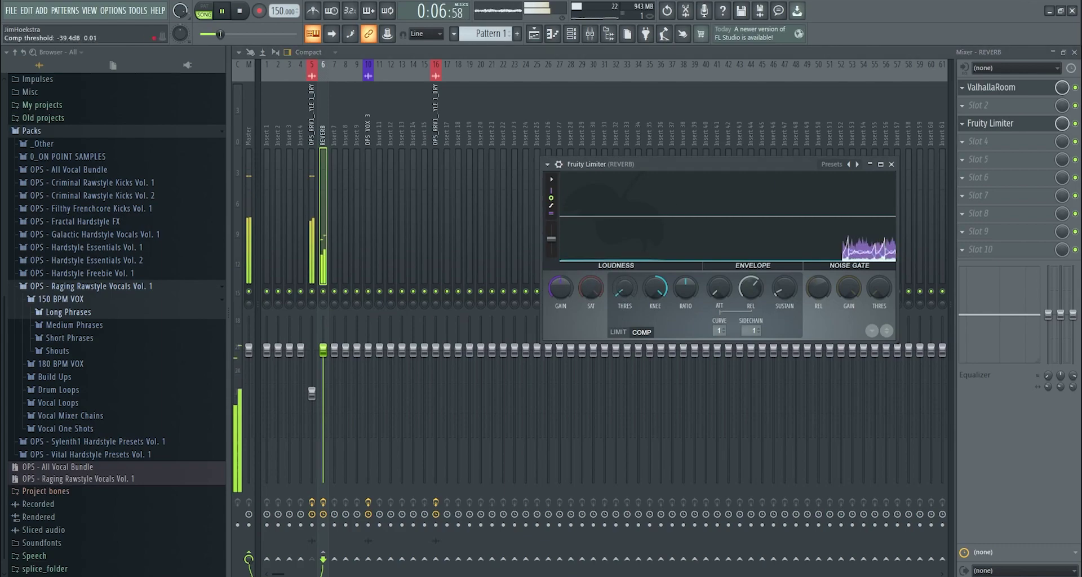
{"action": "key", "text": "space"}
{"action": "left_click", "coordinate": [1005, 107]}
{"action": "left_click", "coordinate": [1012, 93]}
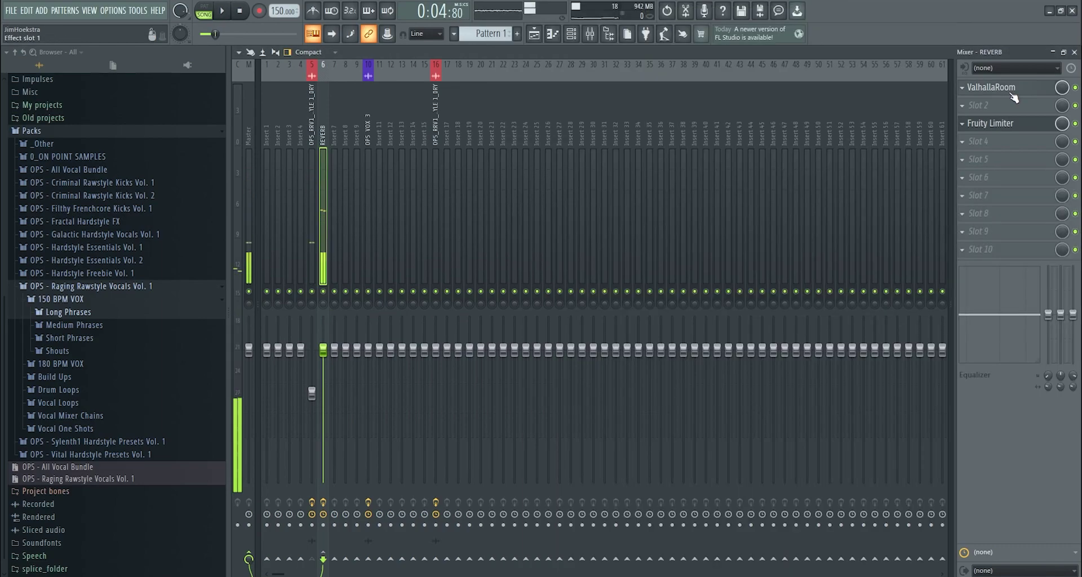
{"action": "left_click", "coordinate": [1009, 122]}
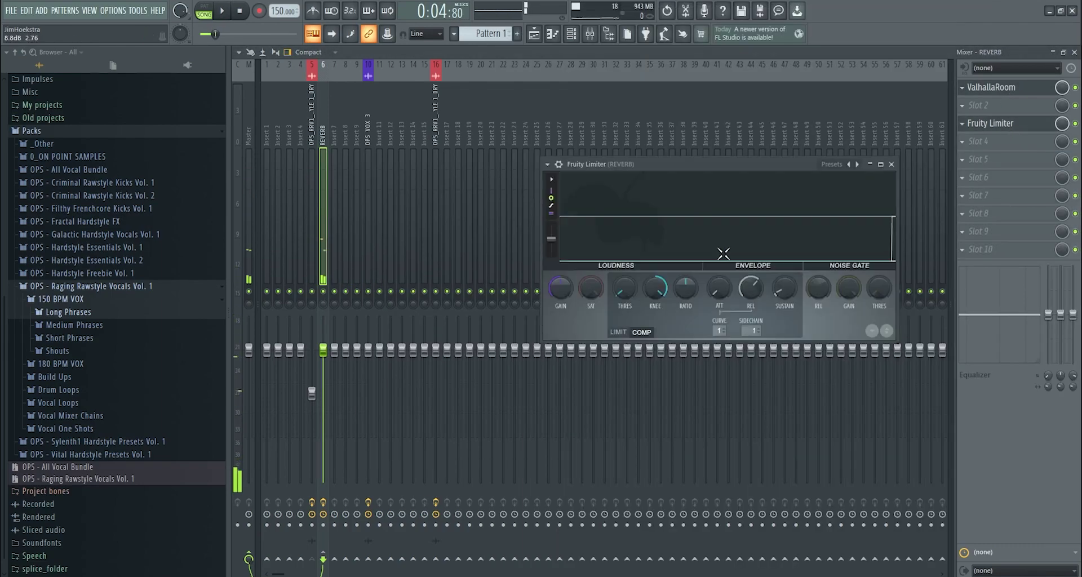
{"action": "key", "text": "space"}
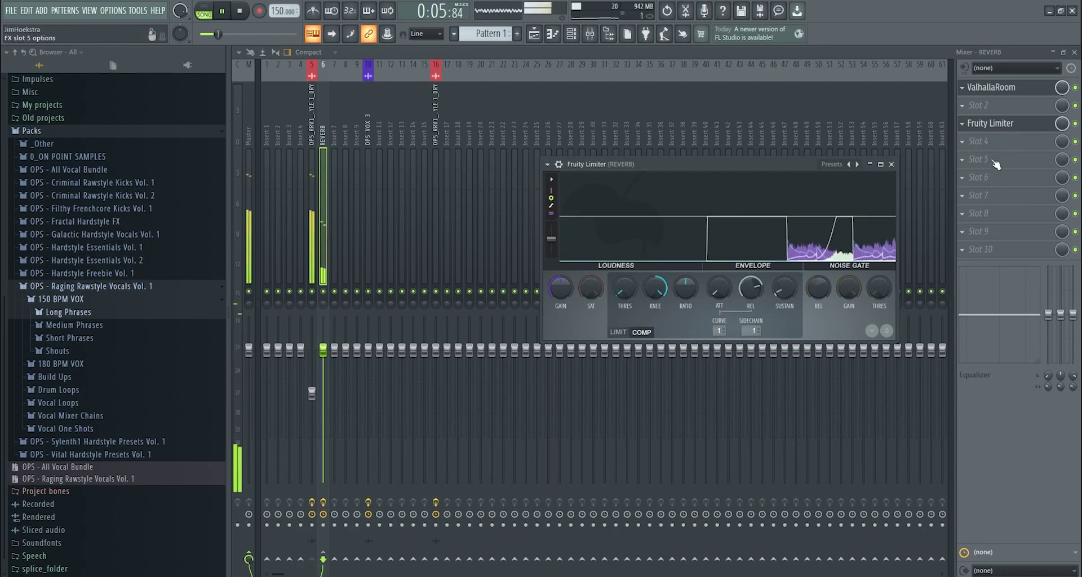
Load Fruity Parametric EQ 2 in slot 5 of the REVERB track and use band 1 as a high pass to cut the lows.
{"action": "left_click", "coordinate": [1007, 140]}
{"action": "left_click", "coordinate": [553, 467]}
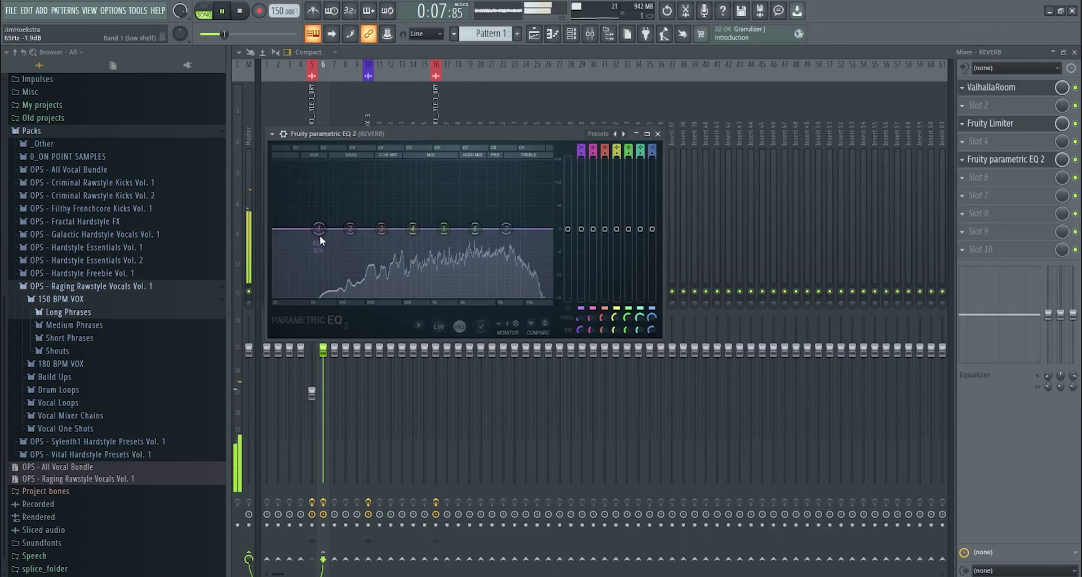
{"action": "right_click", "coordinate": [319, 230]}
{"action": "key", "text": "space"}
{"action": "left_click", "coordinate": [371, 270]}
{"action": "left_click_drag", "start_coordinate": [319, 229], "coordinate": [354, 229]}
Change the filter order of band 7 in the REVERB track's EQ, lower a mid band and fine-tune band 1's frequency.
{"action": "right_click", "coordinate": [507, 229]}
{"action": "mouse_move", "coordinate": [544, 268]}
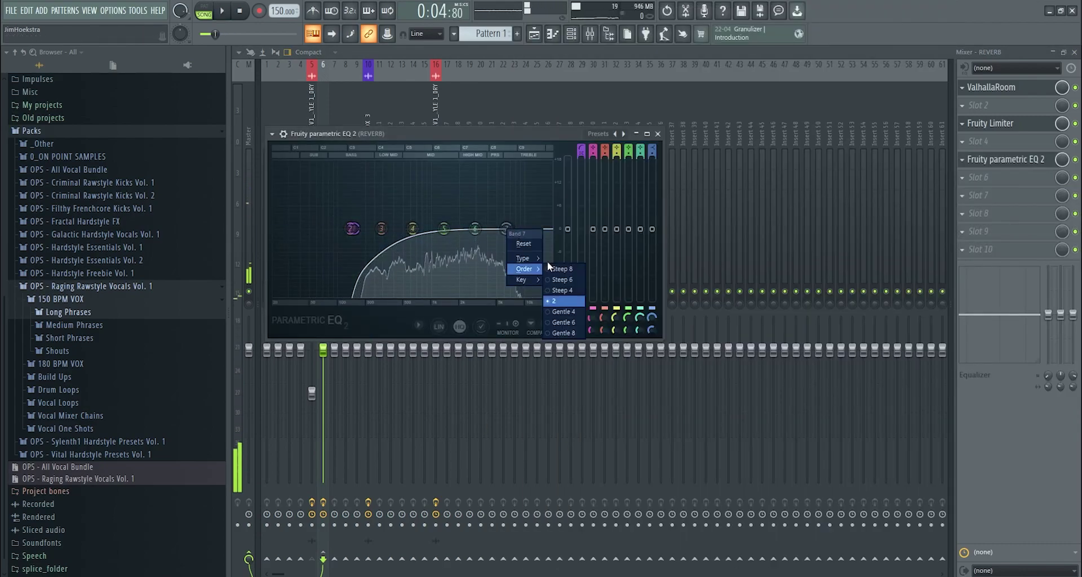
{"action": "left_click", "coordinate": [566, 332]}
{"action": "left_click_drag", "start_coordinate": [444, 232], "coordinate": [413, 246]}
{"action": "left_click_drag", "start_coordinate": [355, 229], "coordinate": [356, 229]}
Lower the REVERB track's fader while playing the vocal and reselect the vocal track.
{"action": "key", "text": "space"}
{"action": "left_click_drag", "start_coordinate": [324, 354], "coordinate": [324, 370]}
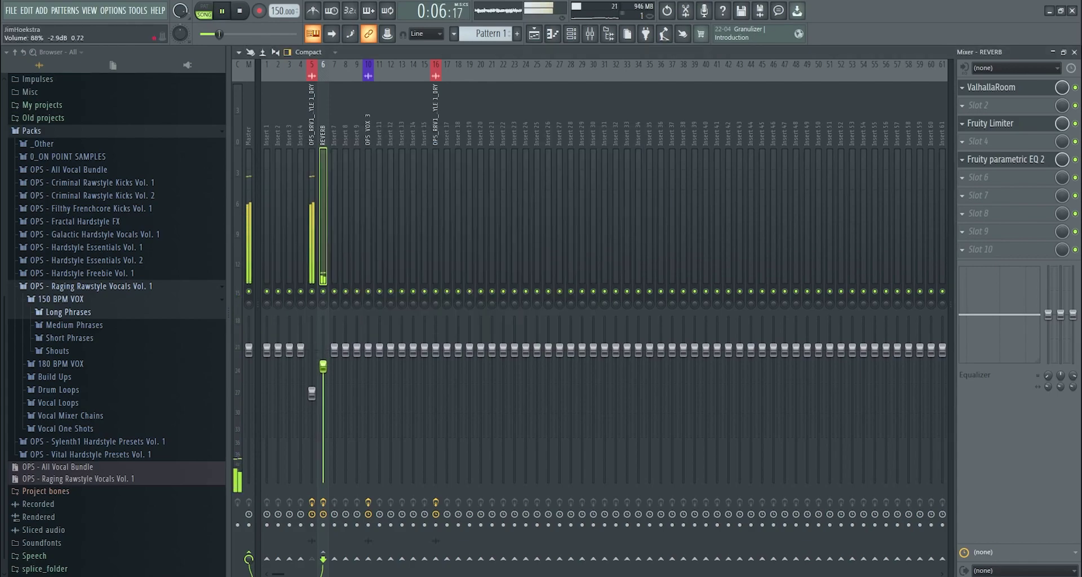
{"action": "left_click", "coordinate": [313, 526]}
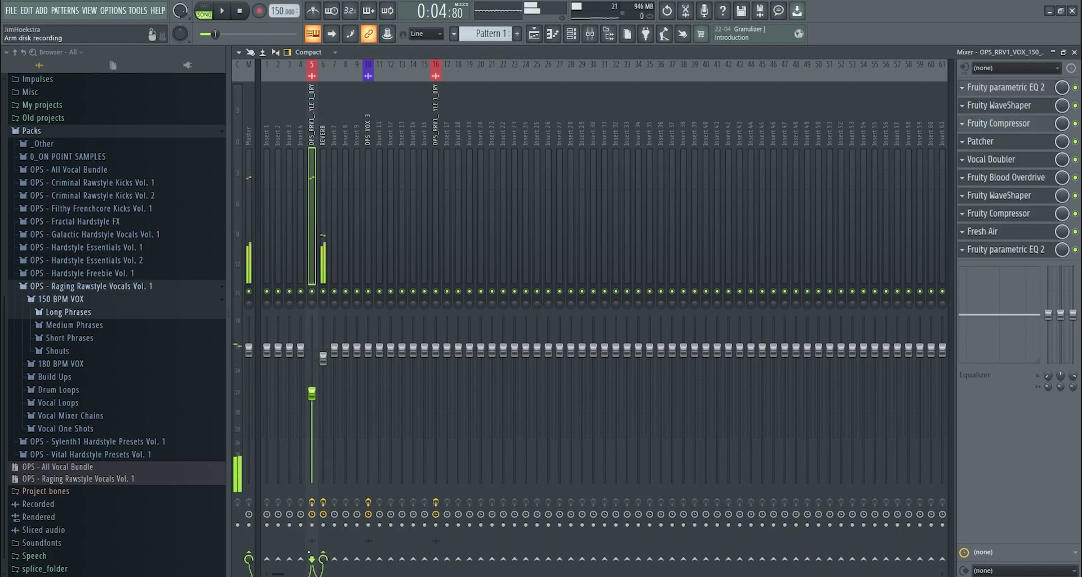
Rename mixer track Insert 7 as DELAY.
{"action": "left_click", "coordinate": [334, 62]}
{"action": "right_click", "coordinate": [334, 62]}
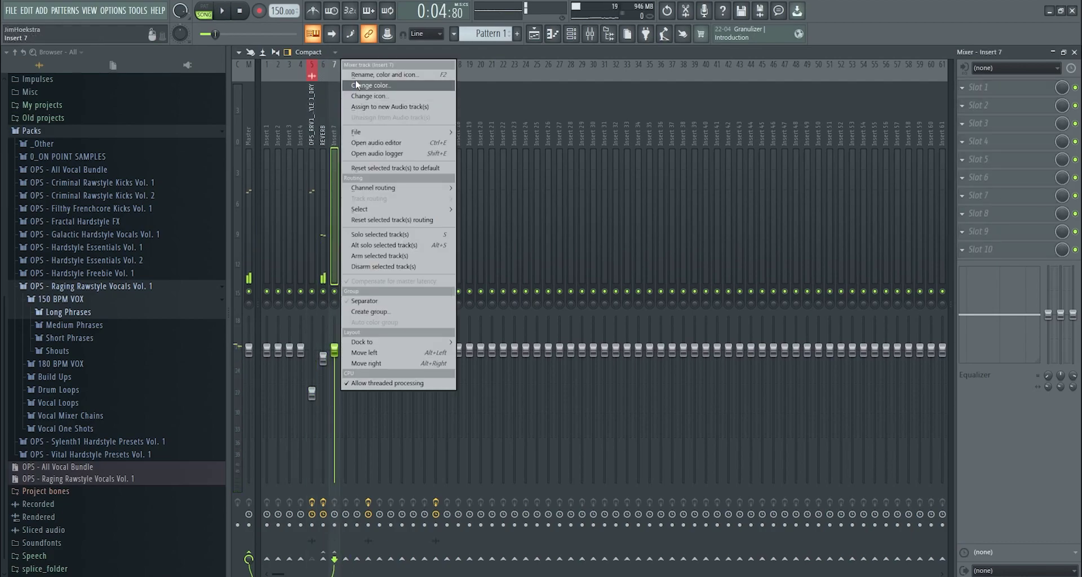
{"action": "left_click", "coordinate": [360, 76]}
{"action": "type", "text": "DELAY"}
{"action": "key", "text": "Return"}
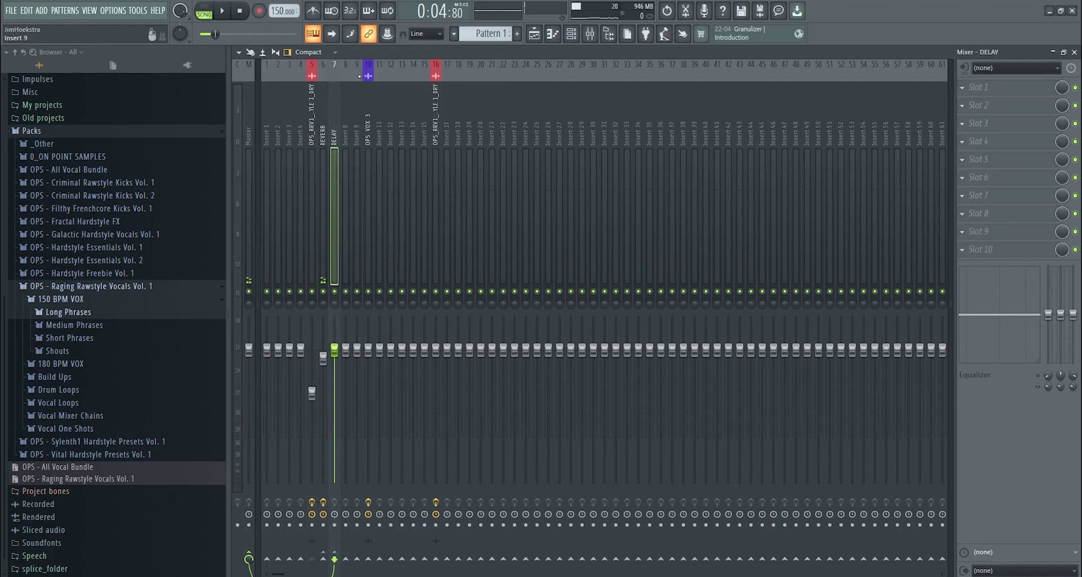
Load EchoBoy in slot 1 of the DELAY track and choose the Spaced Space Echo preset.
{"action": "left_click", "coordinate": [1027, 94]}
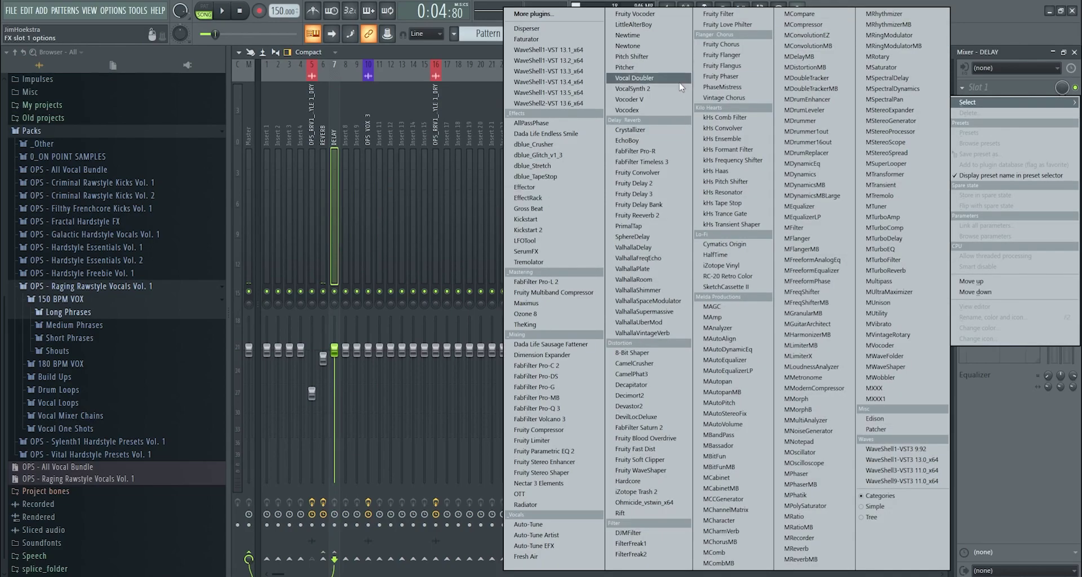
{"action": "left_click", "coordinate": [626, 140]}
{"action": "left_click", "coordinate": [346, 123]}
{"action": "mouse_move", "coordinate": [352, 120]}
{"action": "left_click", "coordinate": [466, 227]}
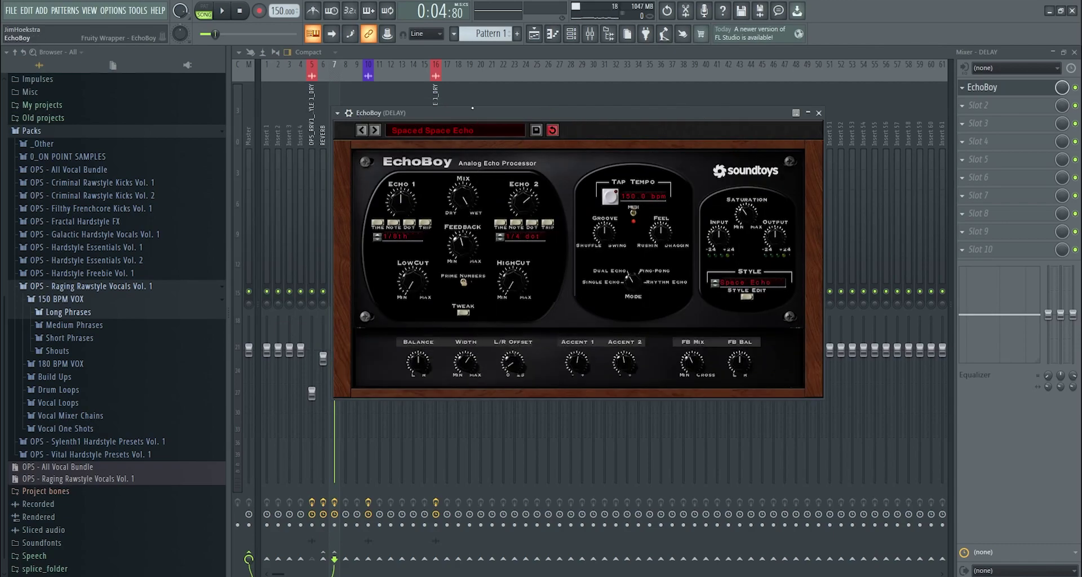
Set EchoBoy's Echo 1 to a 1/4 note and raise its low cut while auditioning the delay.
{"action": "key", "text": "space"}
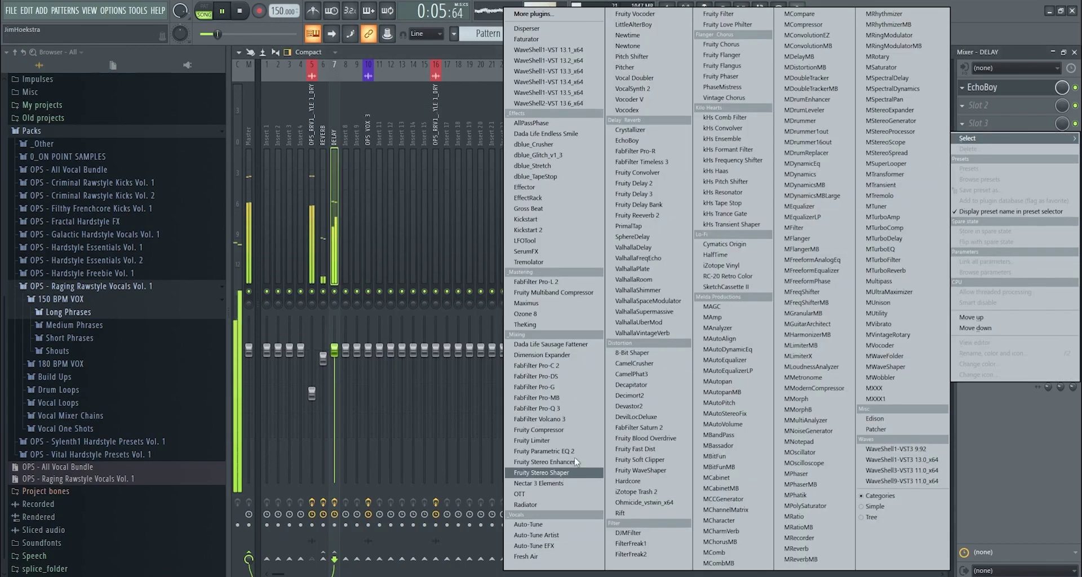
{"action": "left_click", "coordinate": [1023, 89]}
{"action": "left_click", "coordinate": [1024, 89]}
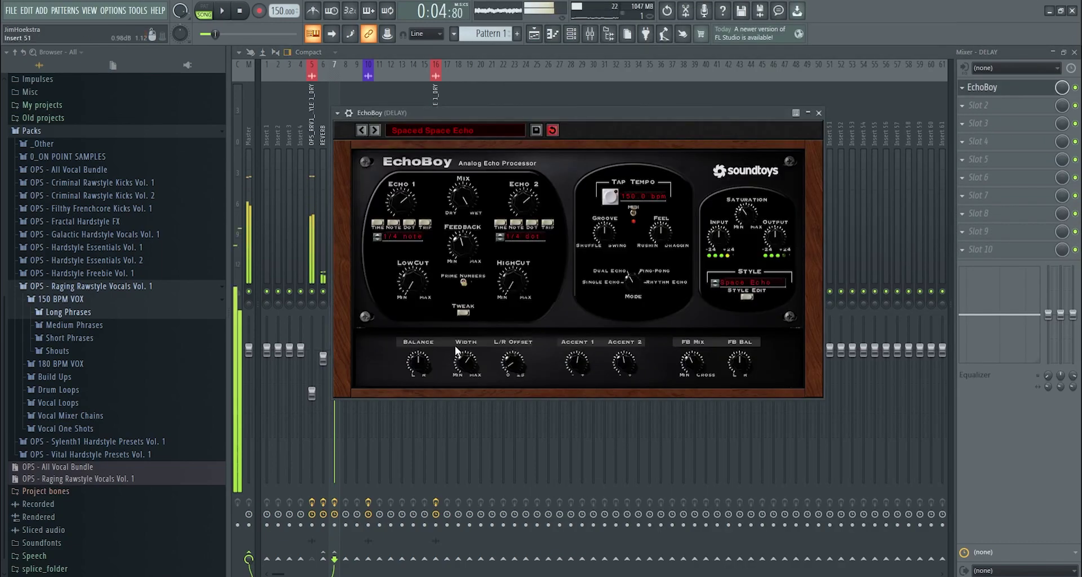
{"action": "key", "text": "space"}
{"action": "left_click_drag", "start_coordinate": [411, 277], "coordinate": [415, 265]}
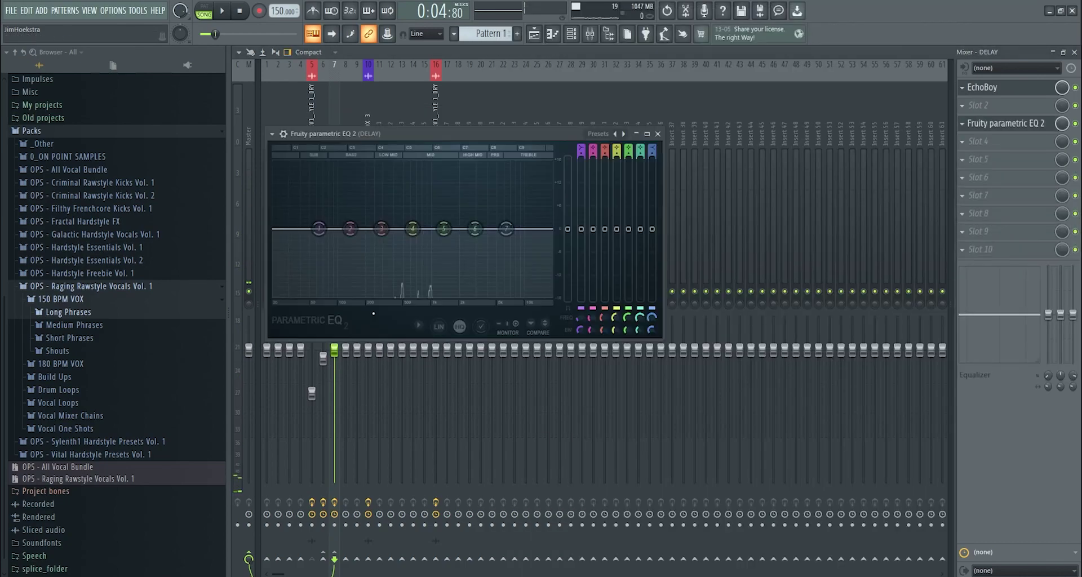
Make band 1 a steep high pass and band 7 a low pass in the DELAY track's parametric EQ.
{"action": "right_click", "coordinate": [318, 228]}
{"action": "left_click", "coordinate": [368, 269]}
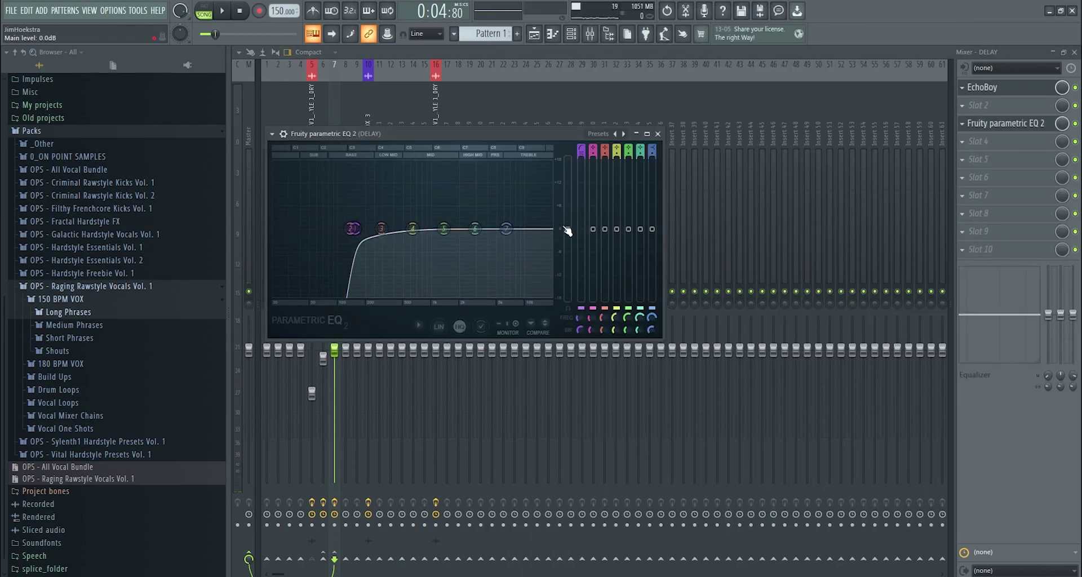
{"action": "left_click", "coordinate": [570, 270]}
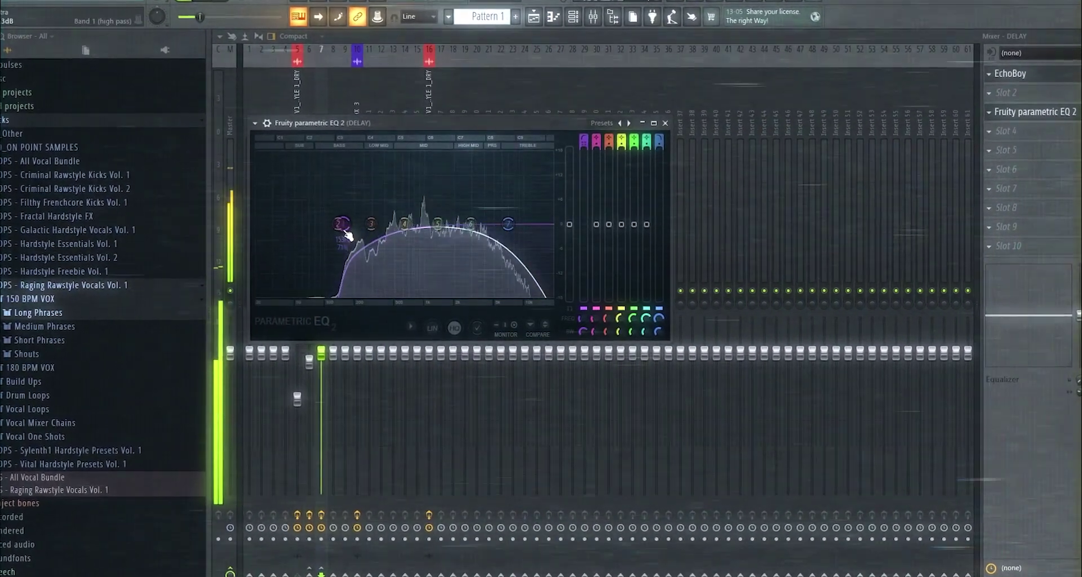
Load Fruity Limiter on the DELAY track and move it up to slot 3, ahead of the parametric EQ.
{"action": "left_click", "coordinate": [1006, 150]}
{"action": "left_click", "coordinate": [547, 430]}
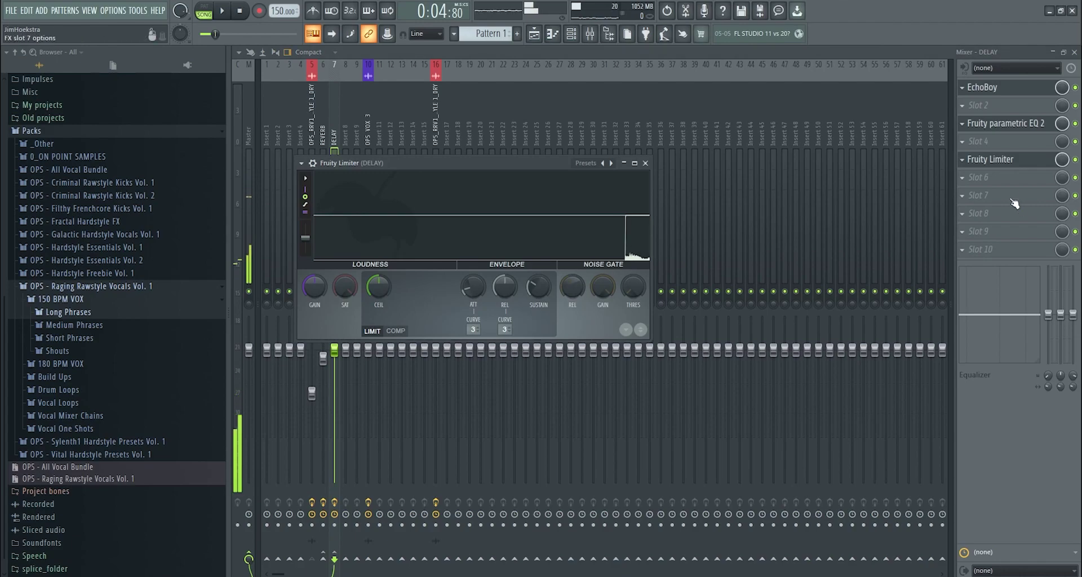
{"action": "scroll", "coordinate": [1009, 160], "scroll_direction": "up", "scroll_amount": 2}
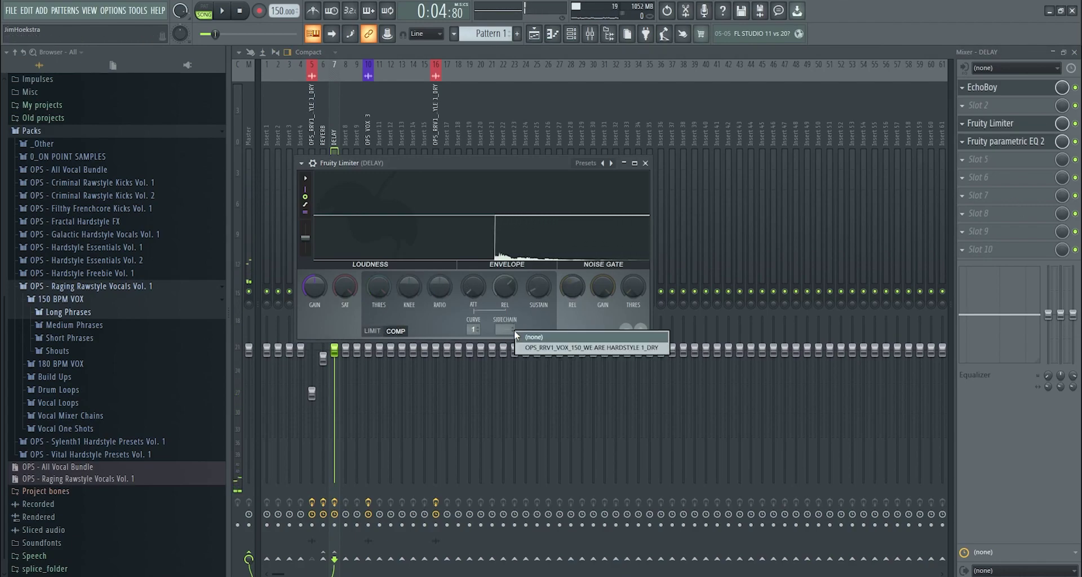
Route the REVERB and DELAY tracks only to mixer track Insert 4.
{"action": "right_click", "coordinate": [301, 559]}
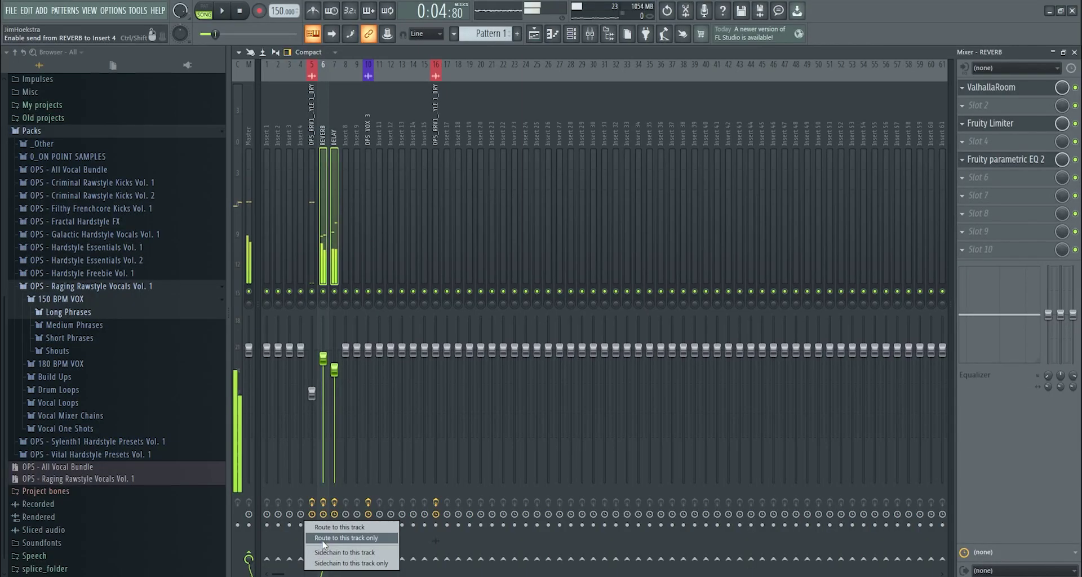
{"action": "left_click", "coordinate": [324, 538]}
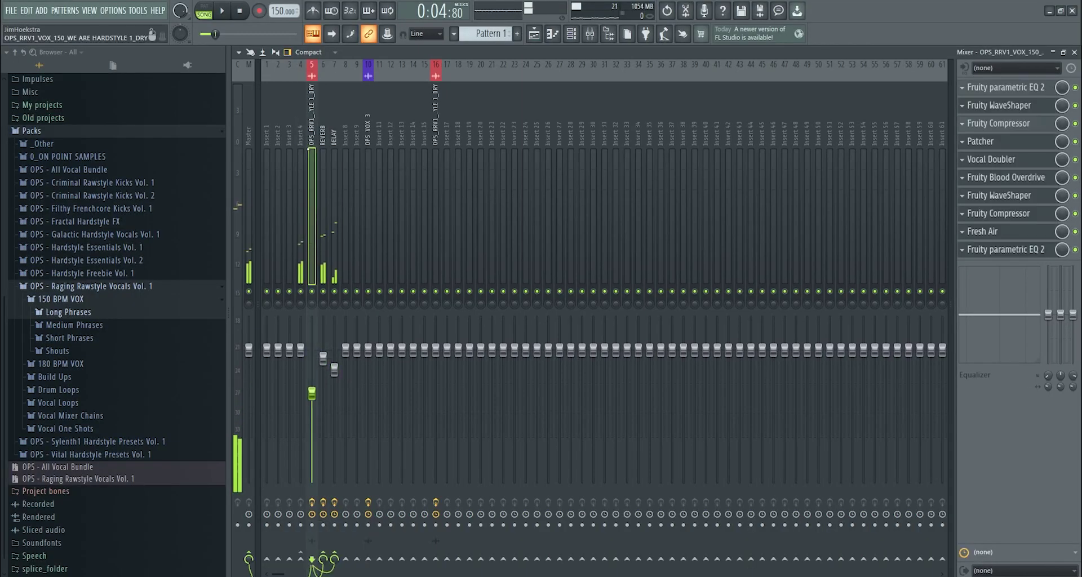
Route the dry vocal track only to mixer track Insert 4.
{"action": "right_click", "coordinate": [301, 559]}
{"action": "left_click", "coordinate": [325, 539]}
{"action": "key", "text": "Right"}
{"action": "key", "text": "Left"}
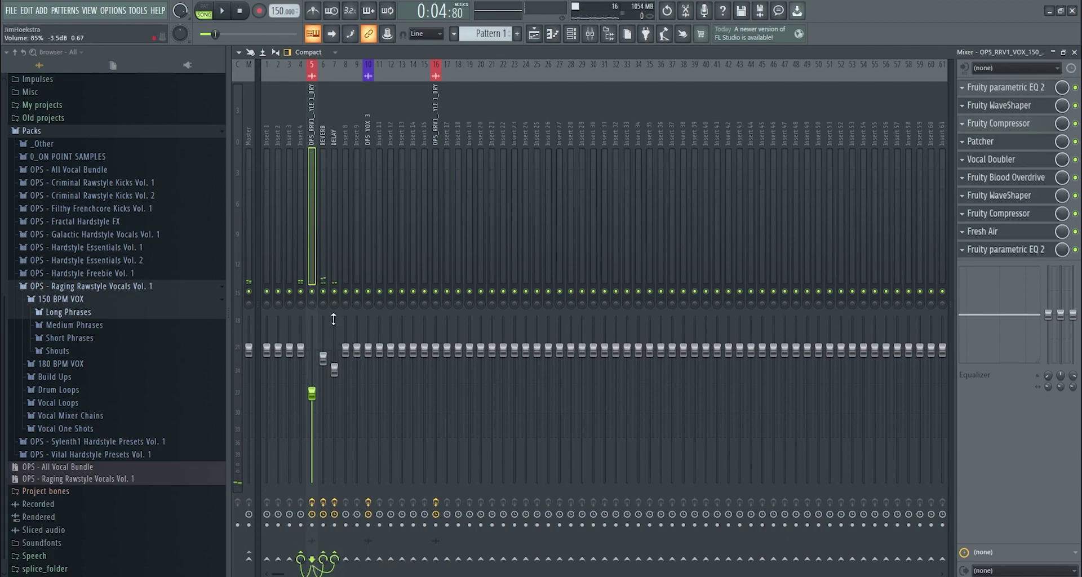
Inspect the Fruity Limiter settings on the DELAY track.
{"action": "left_click", "coordinate": [324, 357]}
{"action": "left_click", "coordinate": [996, 124]}
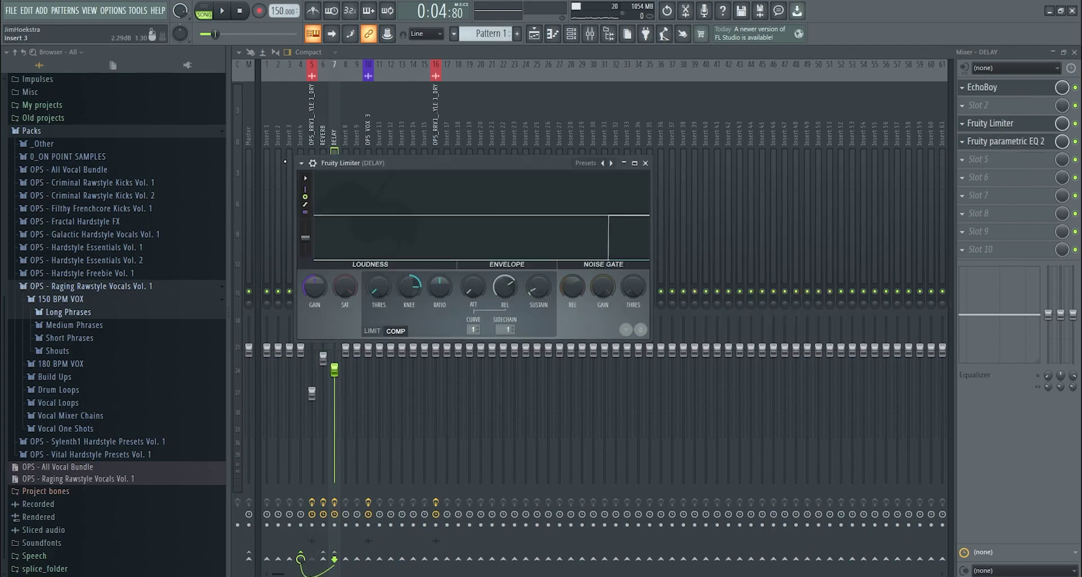
{"action": "left_click", "coordinate": [311, 141]}
Load Fruity Compressor in slot 1 of mixer track Insert 4 and lower its threshold slightly.
{"action": "left_click", "coordinate": [301, 147]}
{"action": "left_click", "coordinate": [1009, 88]}
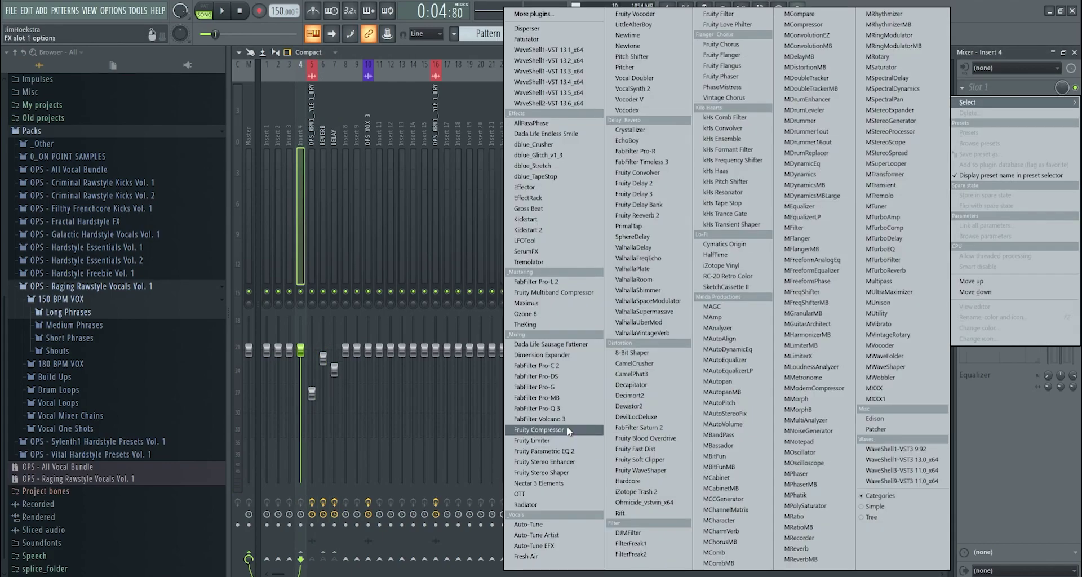
{"action": "left_click", "coordinate": [539, 430]}
{"action": "left_click_drag", "start_coordinate": [284, 157], "coordinate": [285, 165]}
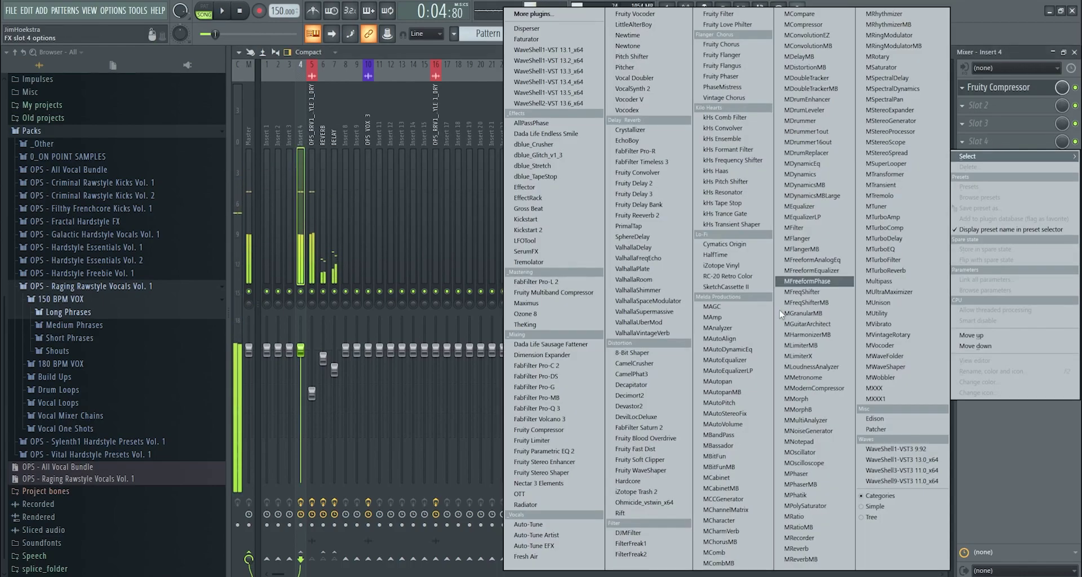
Load Fruity Limiter in slot 4 of mixer track Insert 4 and lower its ceiling.
{"action": "left_click", "coordinate": [539, 442]}
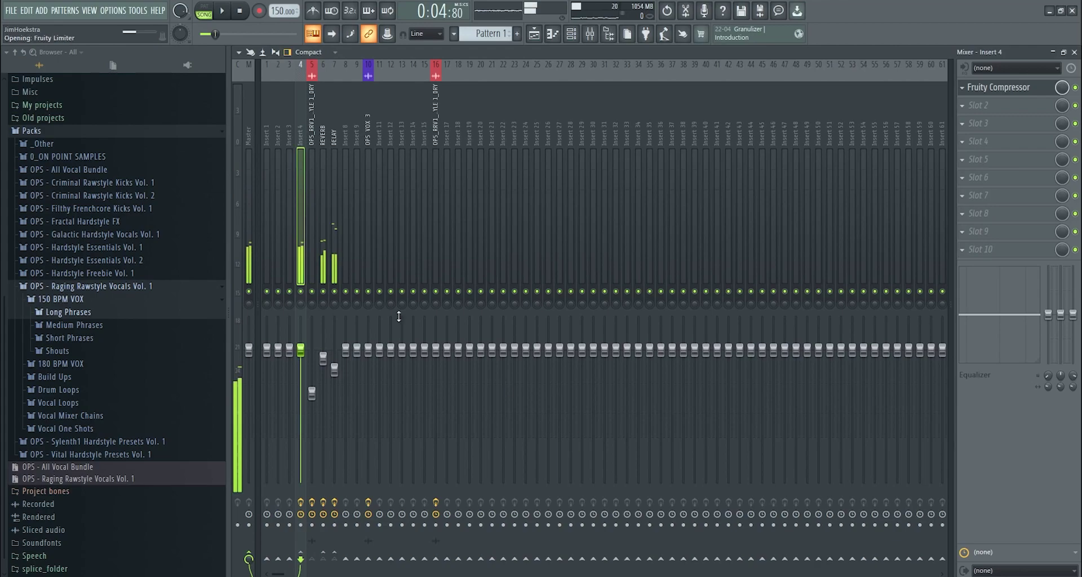
{"action": "left_click_drag", "start_coordinate": [393, 301], "coordinate": [393, 316]}
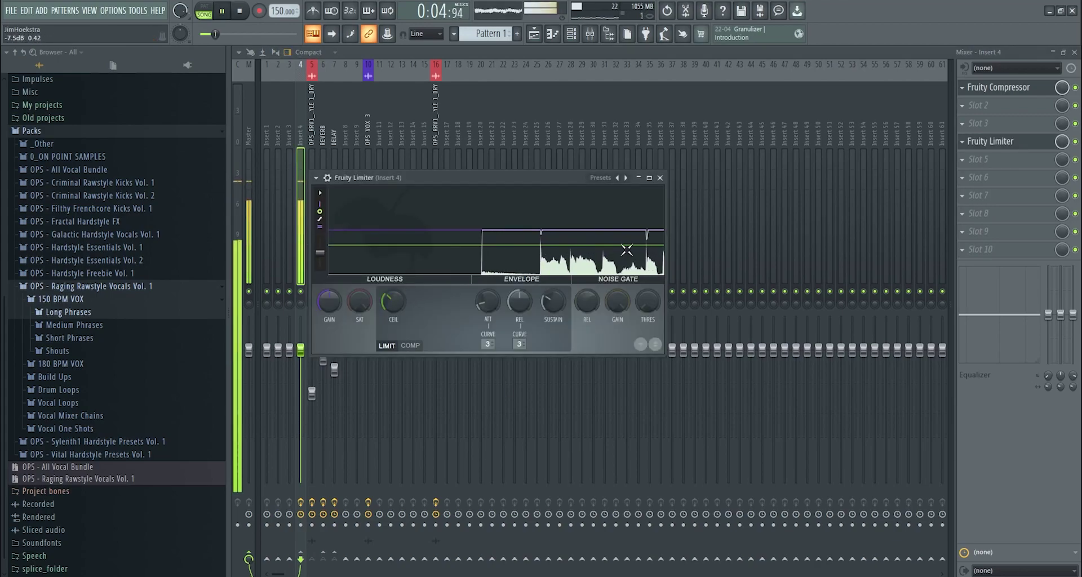
{"action": "left_click_drag", "start_coordinate": [393, 301], "coordinate": [396, 304]}
Lower the REVERB and DELAY track faders slightly while auditioning the vocals.
{"action": "left_click", "coordinate": [334, 369]}
{"action": "left_click_drag", "start_coordinate": [323, 361], "coordinate": [323, 367]}
{"action": "left_click", "coordinate": [334, 370]}
Add another LittleAlterBoy to the vocal track's Patcher and connect it in parallel between From FL Studio and To FL Studio.
{"action": "left_click", "coordinate": [314, 134]}
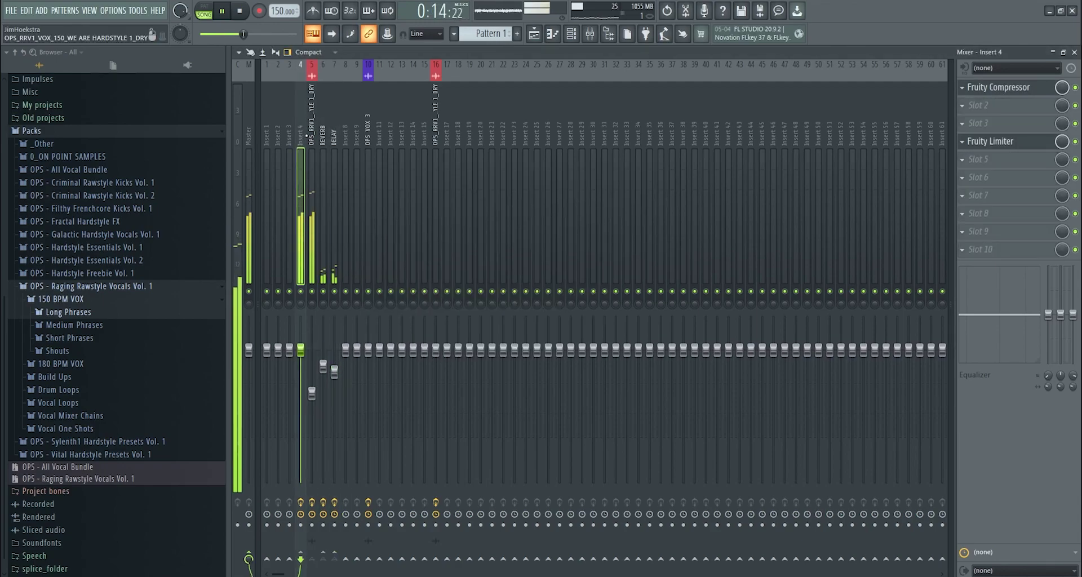
{"action": "key", "text": "space"}
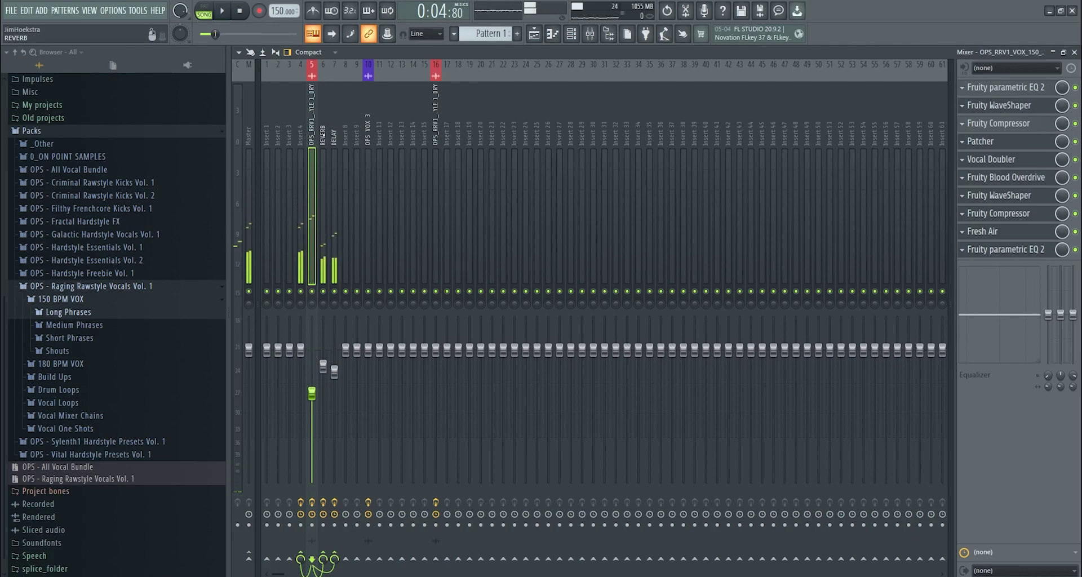
{"action": "left_click", "coordinate": [980, 141]}
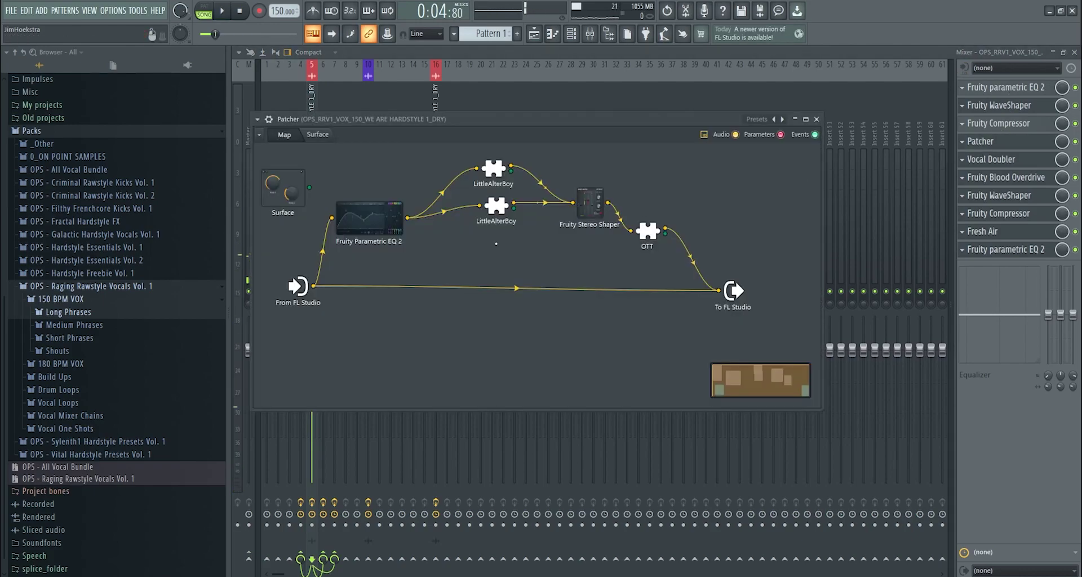
{"action": "right_click", "coordinate": [510, 384]}
{"action": "mouse_move", "coordinate": [550, 394]}
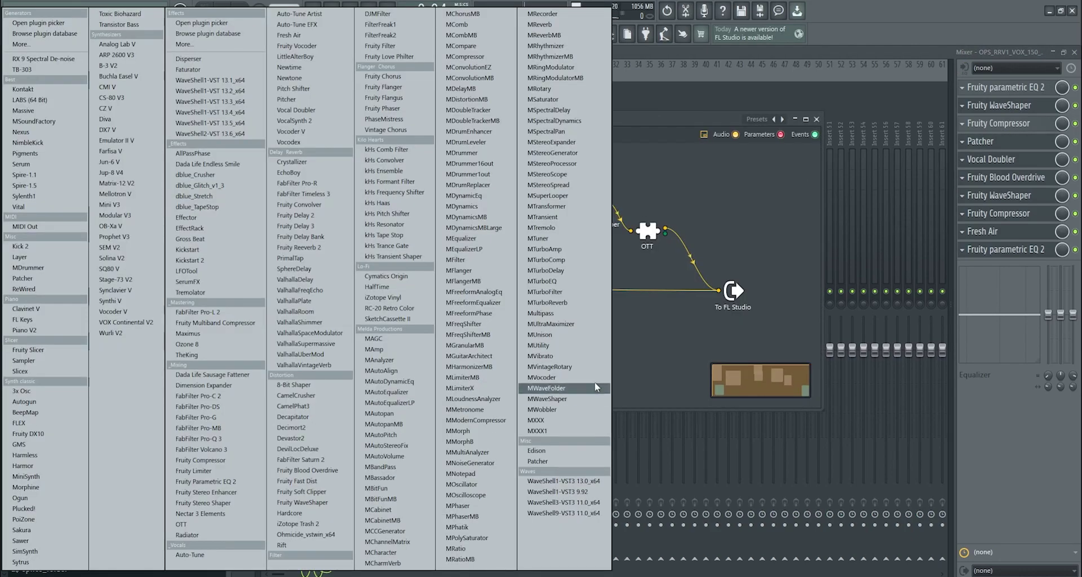
{"action": "left_click", "coordinate": [295, 56]}
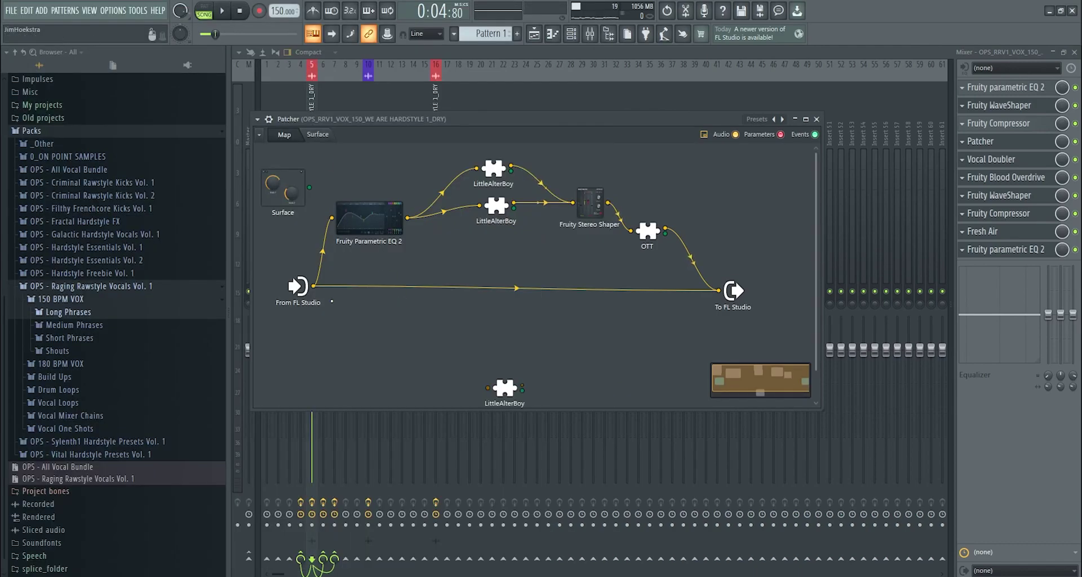
{"action": "scroll", "coordinate": [539, 276], "scroll_direction": "down", "scroll_amount": 1}
{"action": "left_click_drag", "start_coordinate": [313, 259], "coordinate": [717, 263]}
Set the new LittleAlterBoy's pitch to 12.0 and its formant to -10.2 while auditioning the vocals.
{"action": "double_click", "coordinate": [512, 367]}
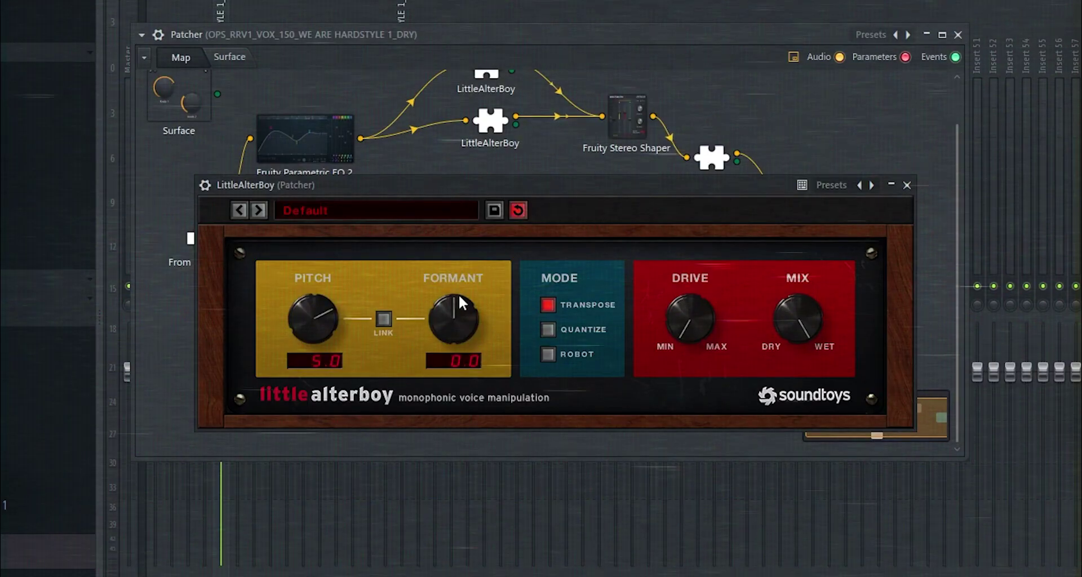
{"action": "left_click_drag", "start_coordinate": [474, 300], "coordinate": [479, 277]}
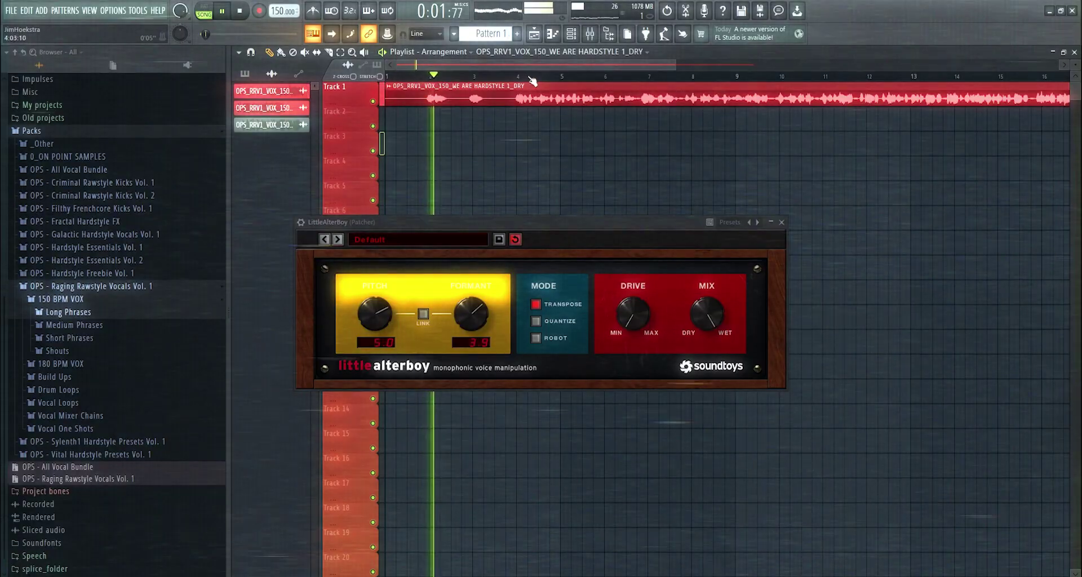
{"action": "left_click", "coordinate": [520, 76]}
{"action": "key", "text": "F9"}
{"action": "left_click_drag", "start_coordinate": [388, 318], "coordinate": [388, 282]}
{"action": "left_click_drag", "start_coordinate": [466, 314], "coordinate": [472, 393]}
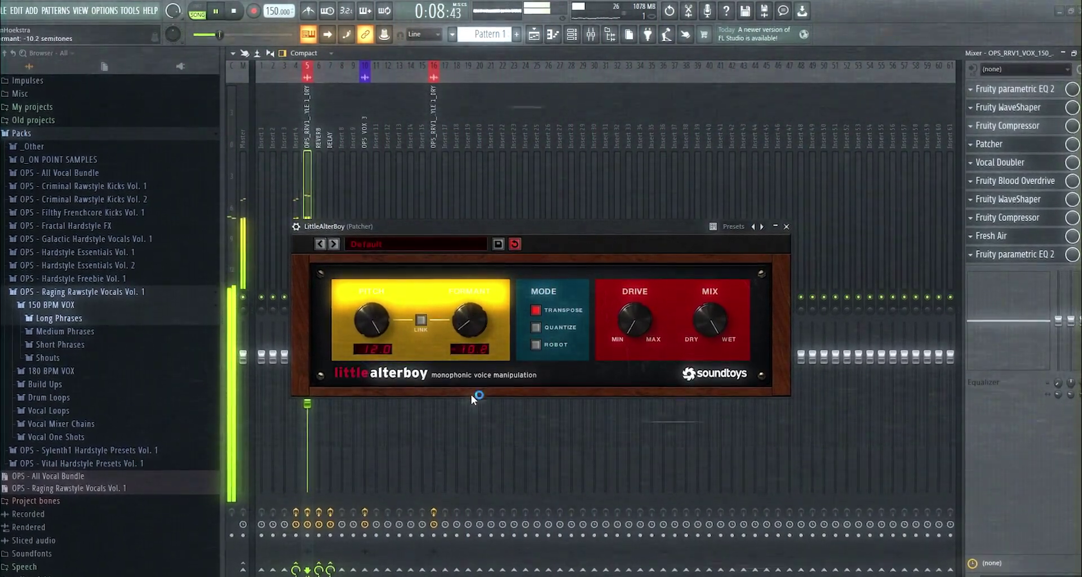
{"action": "left_click", "coordinate": [788, 227]}
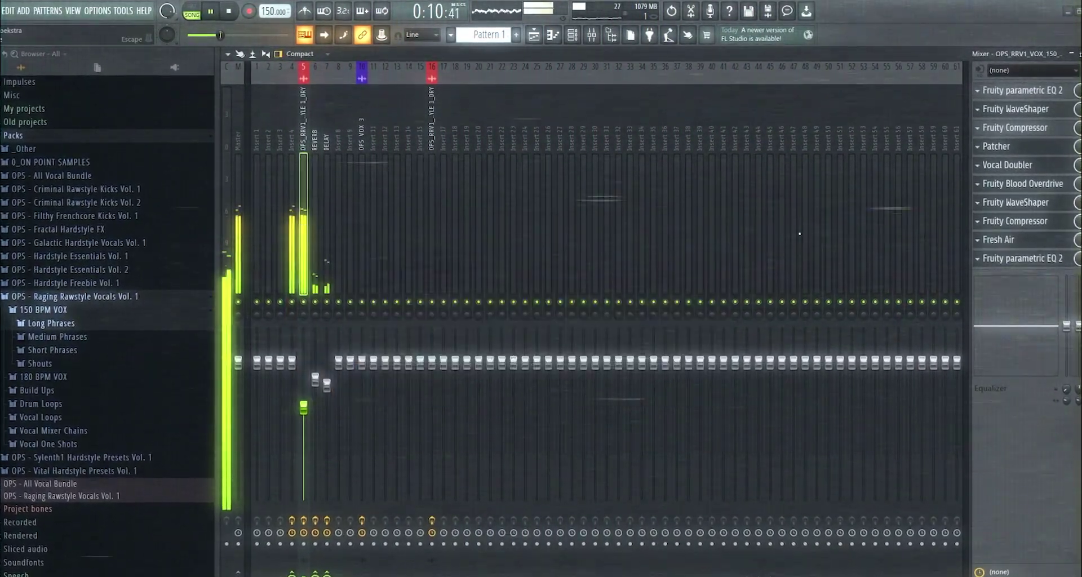
Raise the new LittleAlterBoy's formant to -1.0 and close Patcher.
{"action": "left_click", "coordinate": [1009, 149]}
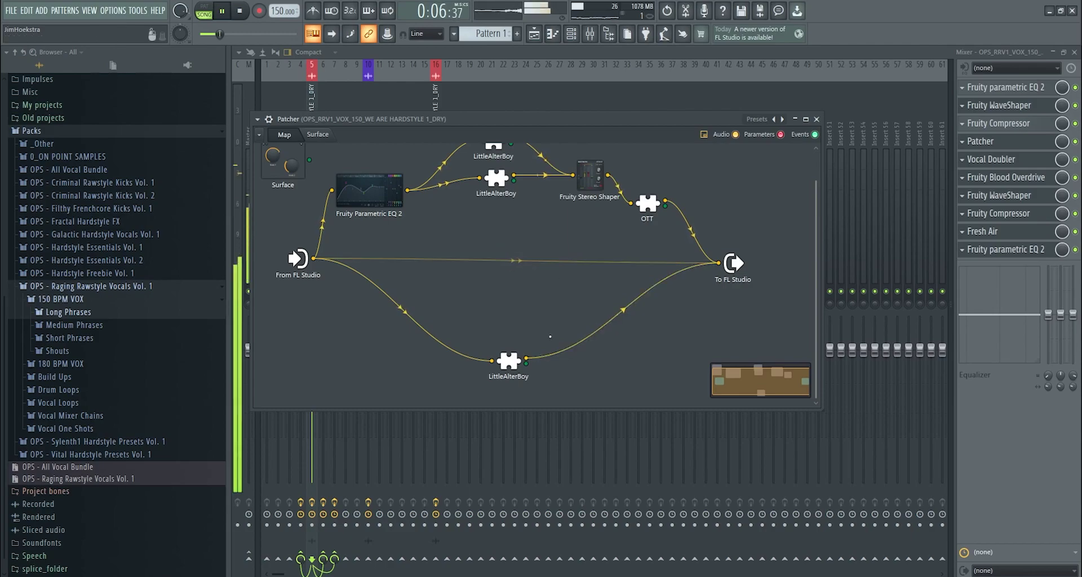
{"action": "left_click", "coordinate": [505, 357]}
{"action": "scroll", "coordinate": [472, 307], "scroll_direction": "up", "scroll_amount": 5}
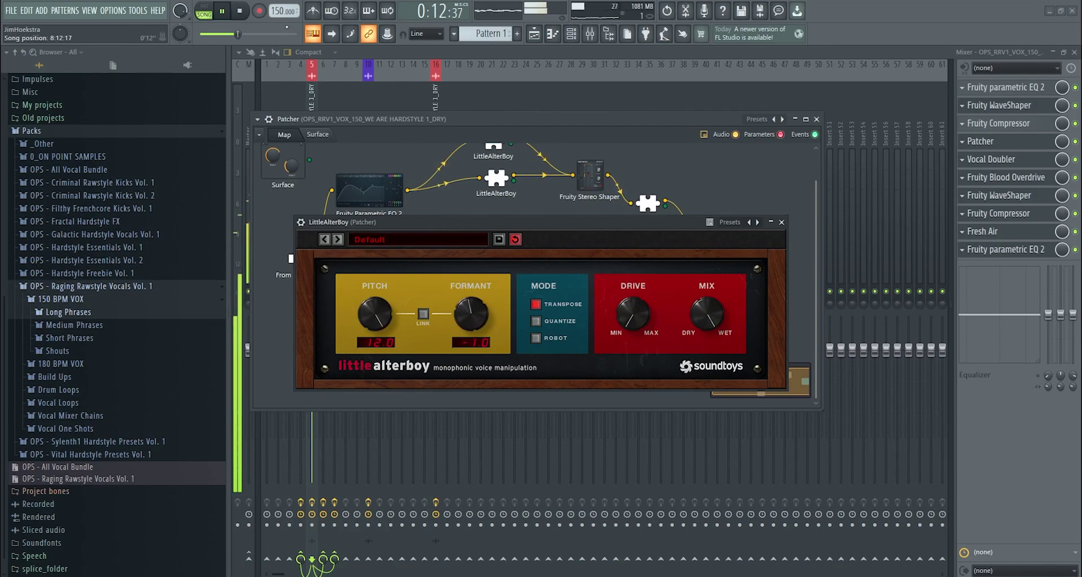
{"action": "left_click", "coordinate": [782, 223]}
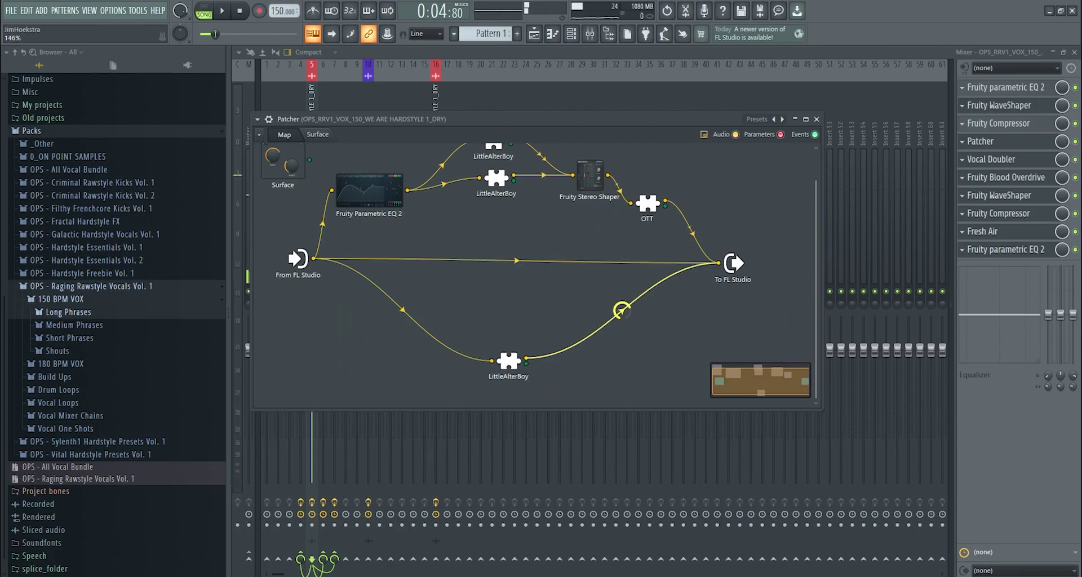
{"action": "left_click", "coordinate": [806, 119]}
Push the curve point further up and left in the vocal track's slot 7 Fruity WaveShaper for stronger distortion.
{"action": "key", "text": "F12"}
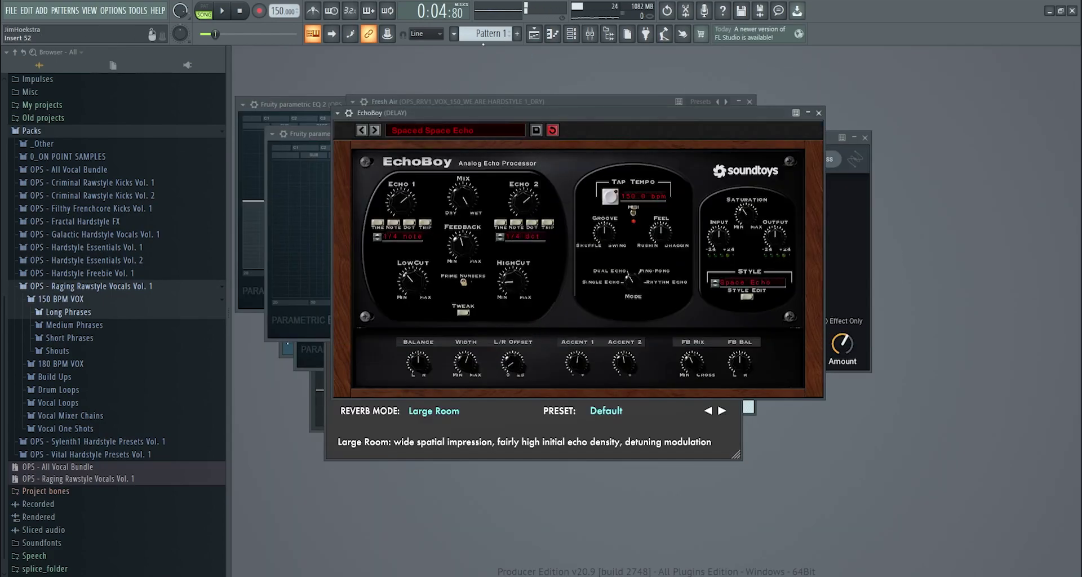
{"action": "left_click", "coordinate": [538, 38]}
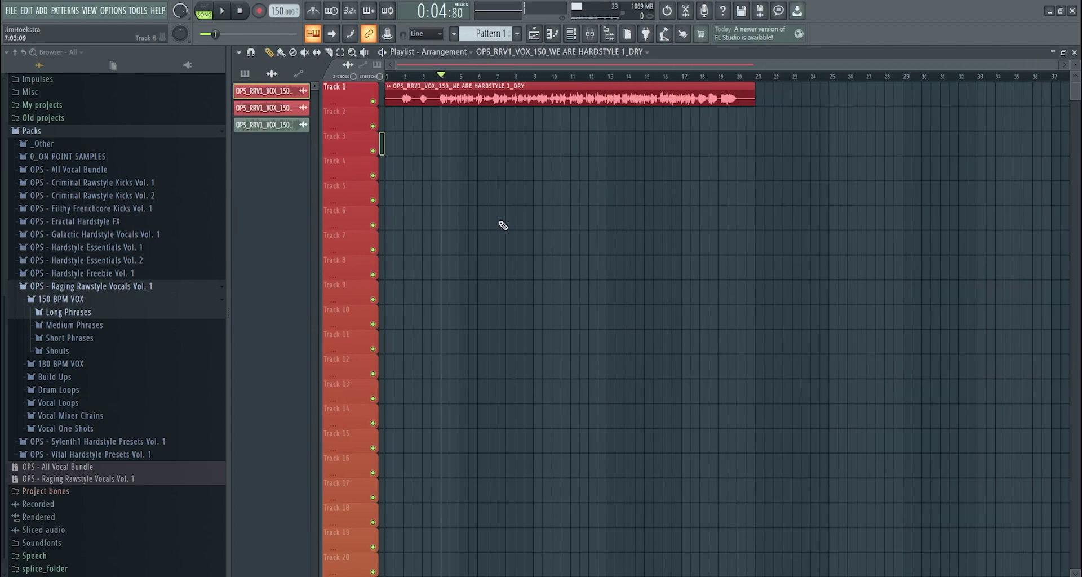
{"action": "left_click", "coordinate": [590, 34]}
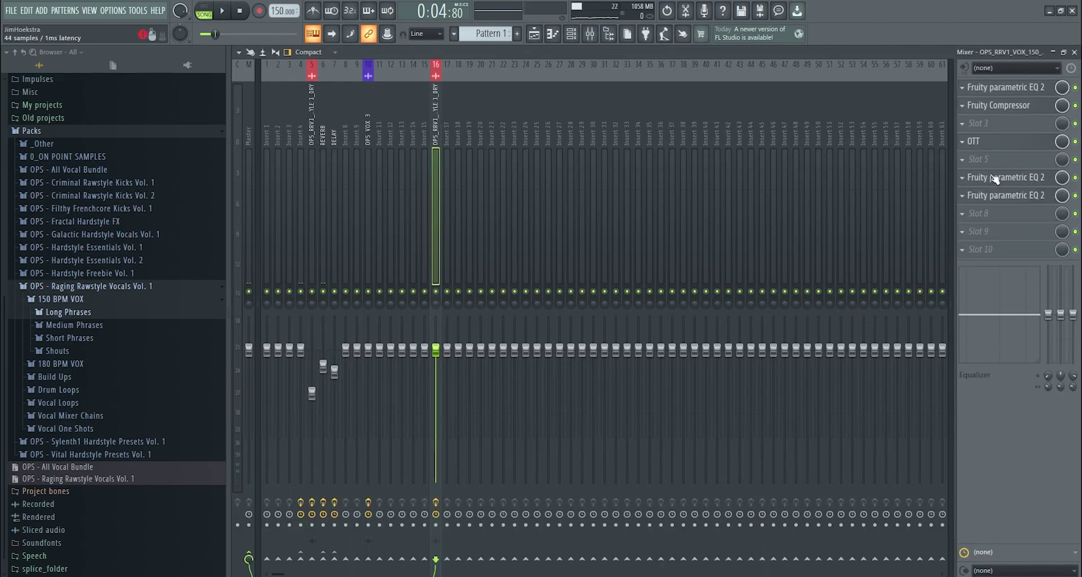
{"action": "left_click", "coordinate": [314, 148]}
{"action": "left_click", "coordinate": [1004, 202]}
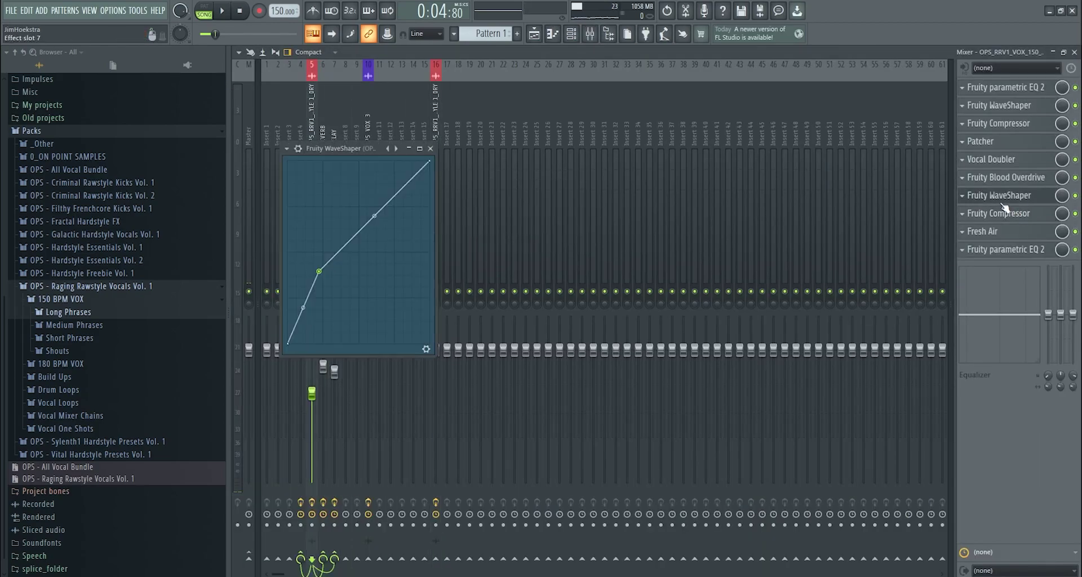
{"action": "key", "text": "space"}
{"action": "left_click_drag", "start_coordinate": [309, 262], "coordinate": [301, 245]}
{"action": "key", "text": "space"}
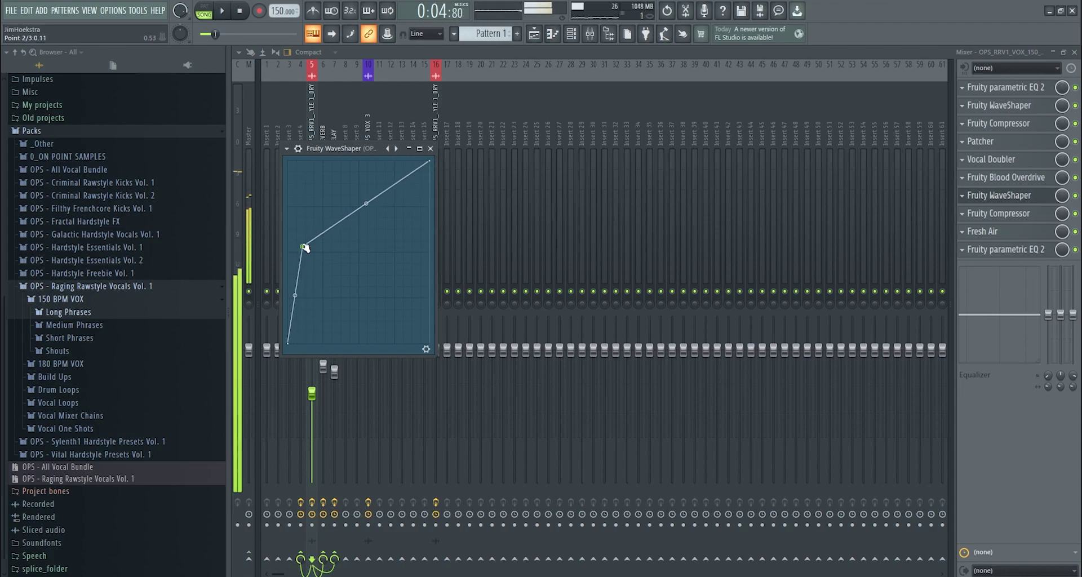
{"action": "key", "text": "F12"}
{"action": "left_click", "coordinate": [535, 34]}
{"action": "left_click", "coordinate": [601, 34]}
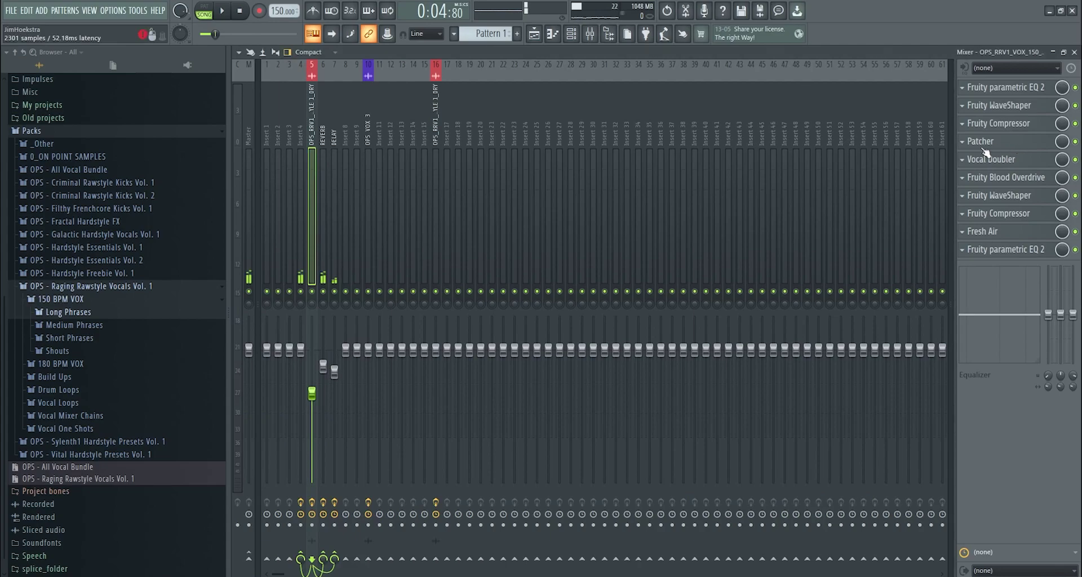
{"action": "left_click", "coordinate": [981, 147]}
{"action": "left_click", "coordinate": [534, 35]}
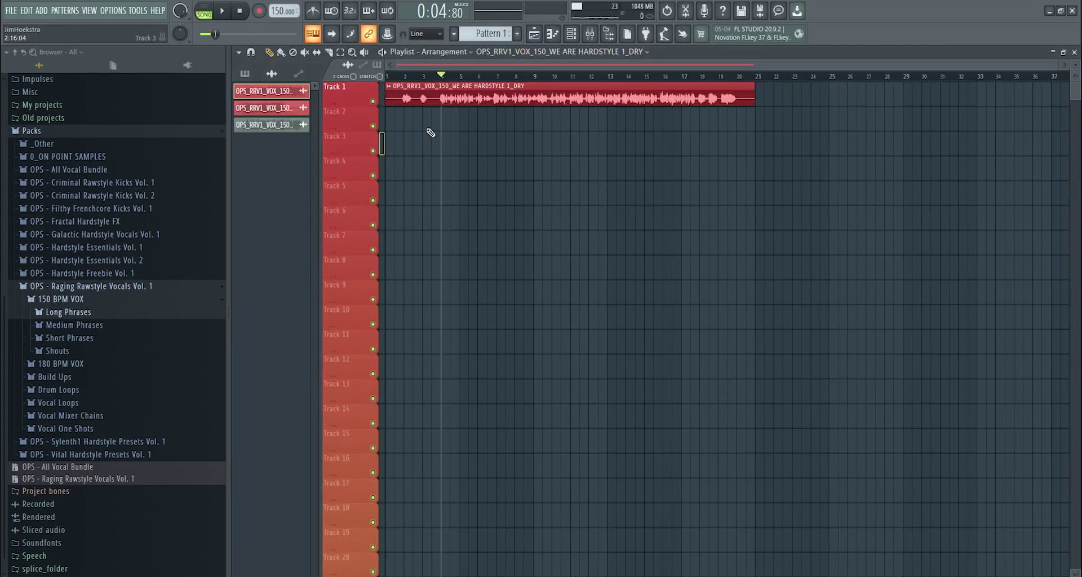
{"action": "left_click", "coordinate": [590, 34]}
Review the vocal track's first parametric EQ, first WaveShaper and the vocal audio clip's channel settings.
{"action": "left_click", "coordinate": [993, 96]}
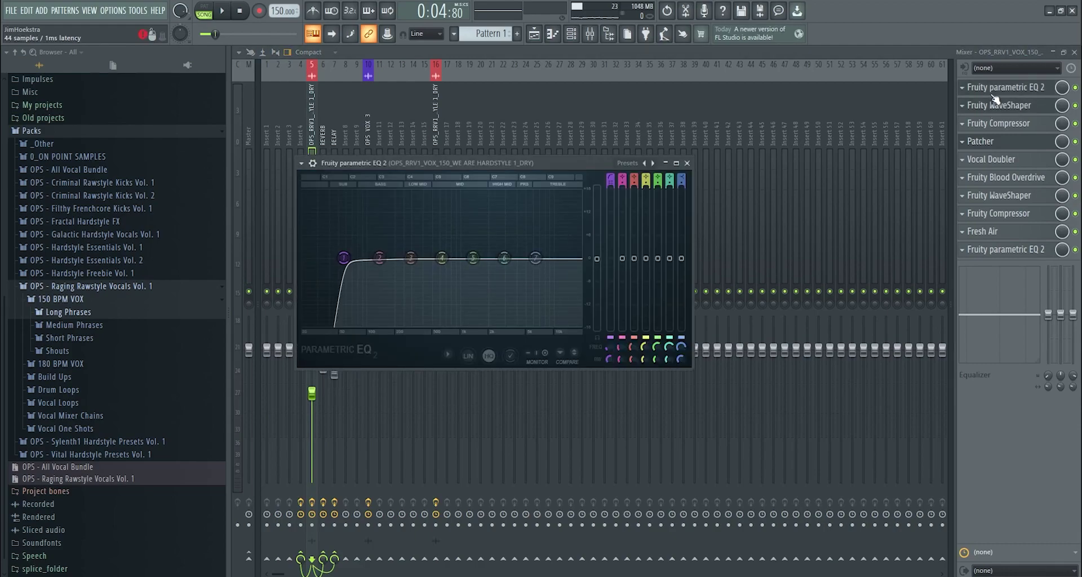
{"action": "left_click", "coordinate": [1025, 107]}
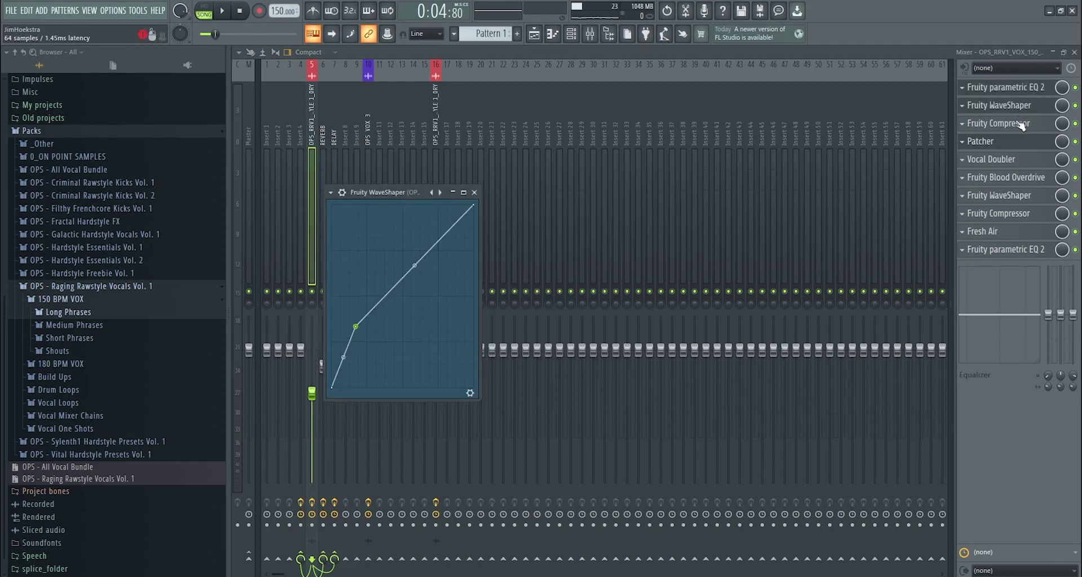
{"action": "left_click", "coordinate": [535, 35]}
{"action": "double_click", "coordinate": [529, 86]}
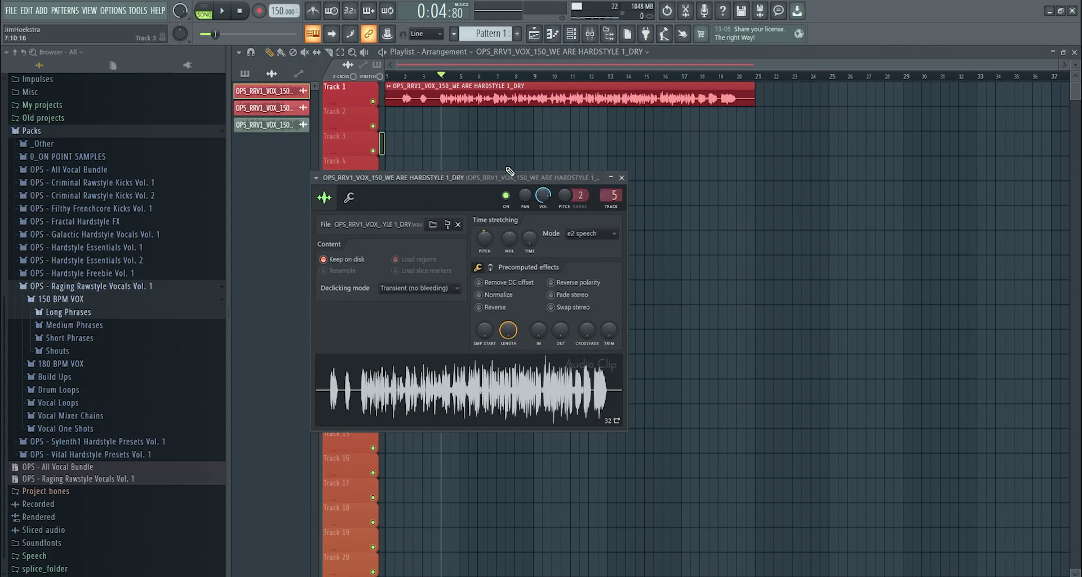
{"action": "left_click", "coordinate": [590, 34]}
Review the vocal track's compressors, Vocal Doubler, Blood Overdrive, slot 7 WaveShaper, Fresh Air and final parametric EQ settings.
{"action": "left_click", "coordinate": [1037, 124]}
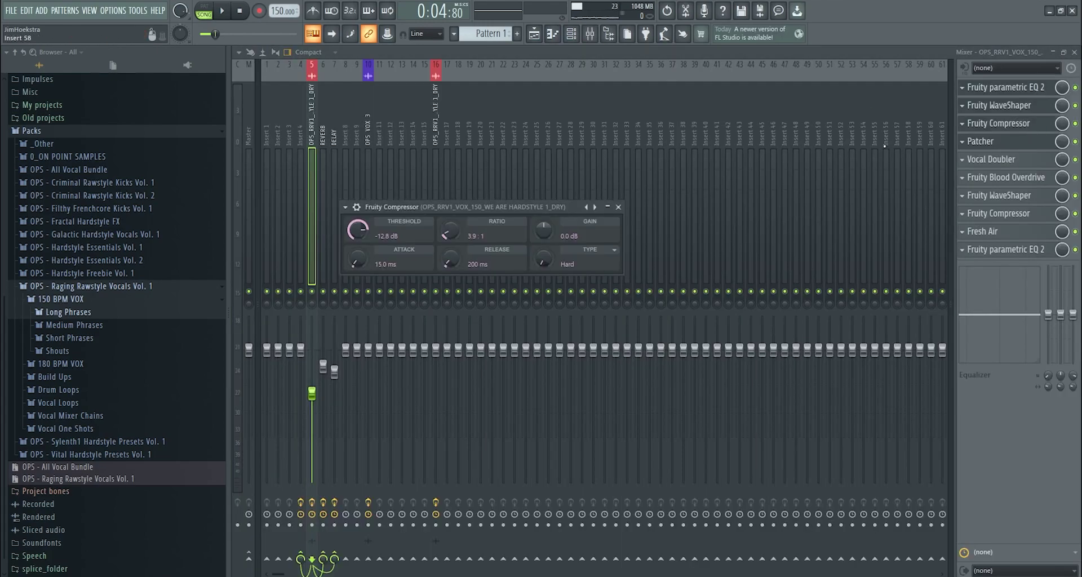
{"action": "left_click", "coordinate": [996, 161]}
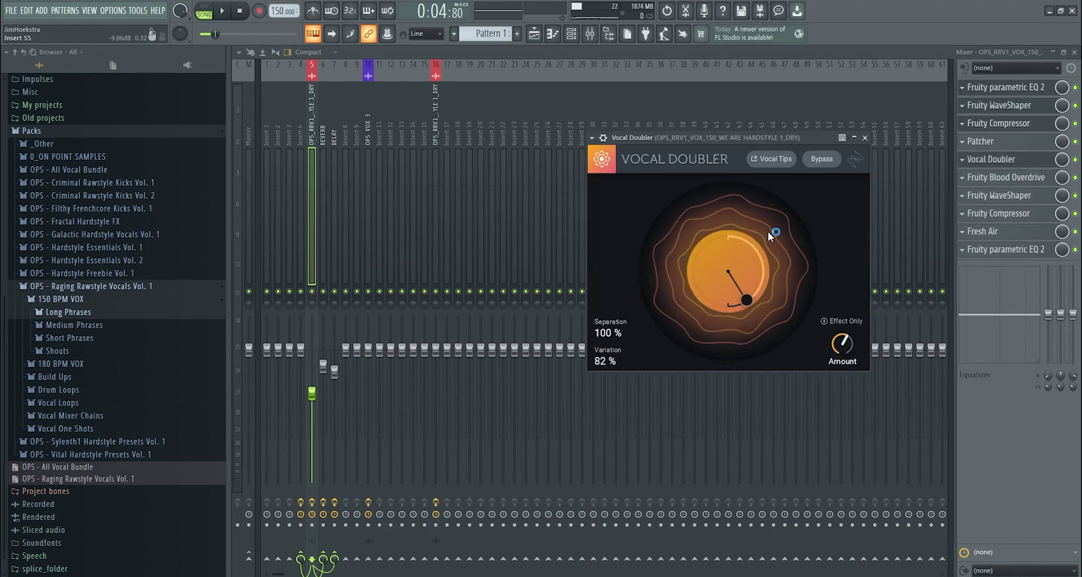
{"action": "left_click", "coordinate": [998, 177]}
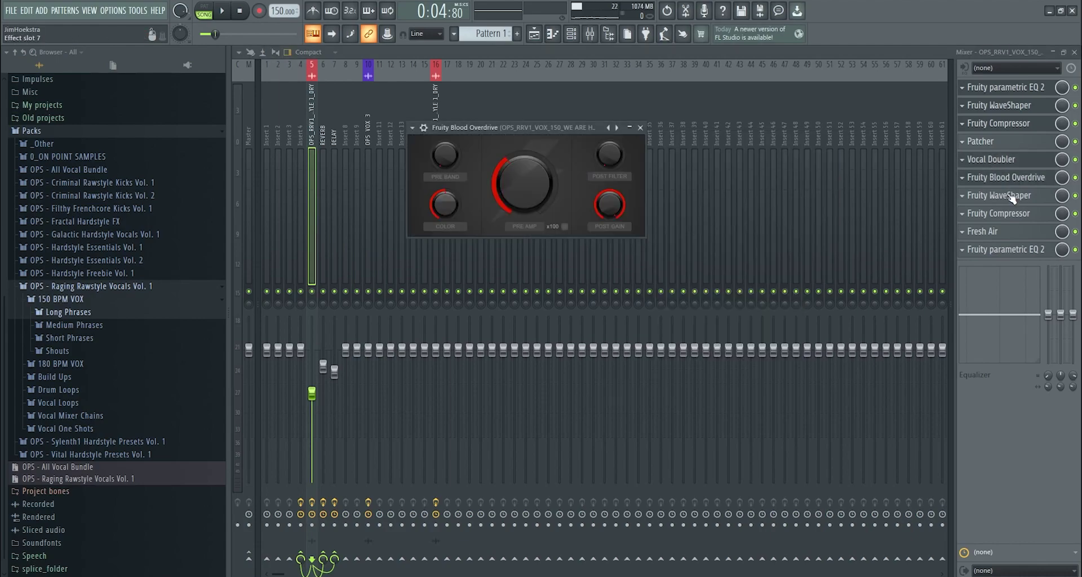
{"action": "left_click", "coordinate": [1001, 195]}
{"action": "left_click", "coordinate": [1007, 213]}
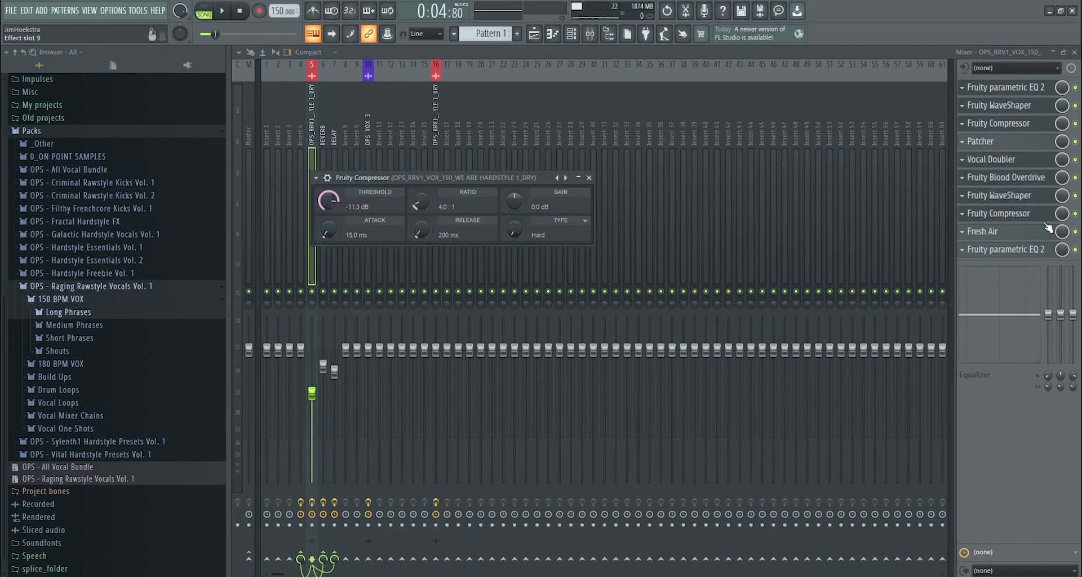
{"action": "left_click", "coordinate": [1014, 231]}
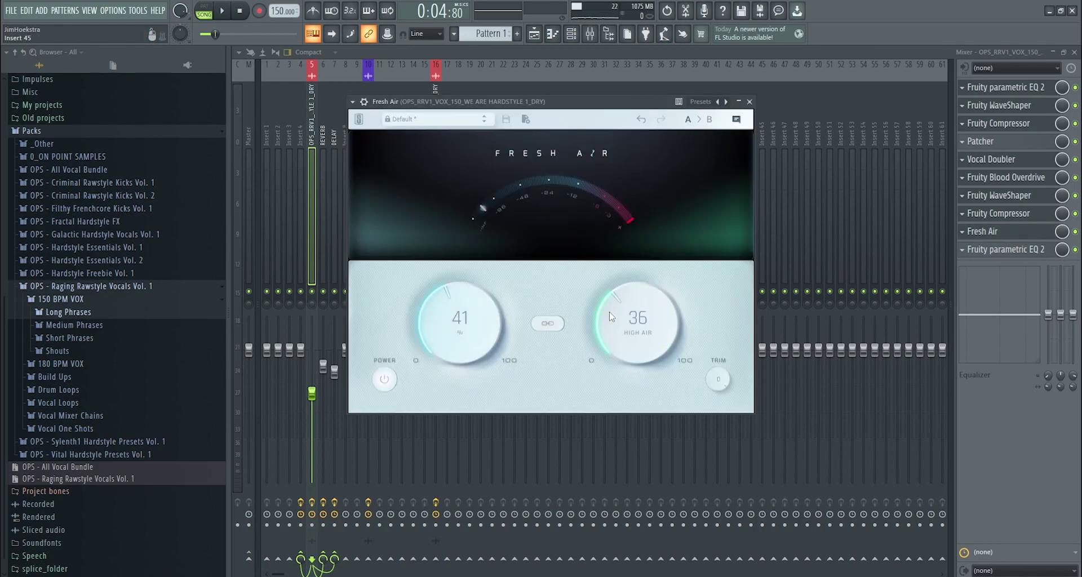
{"action": "left_click", "coordinate": [1014, 251]}
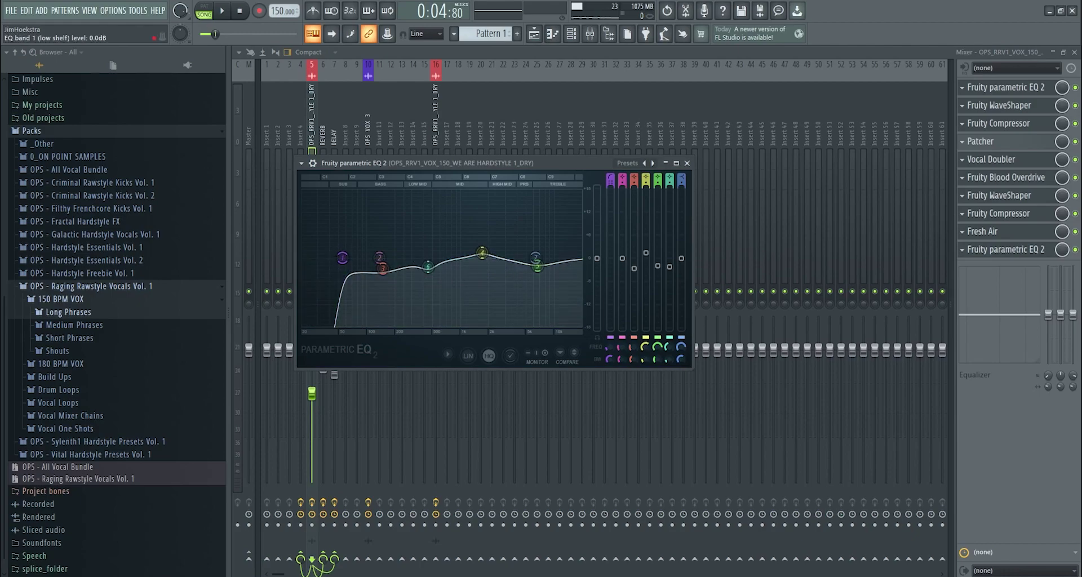
Review the vocal track's Patcher routing and the Fruity Stereo Shaper settings inside it.
{"action": "left_click", "coordinate": [984, 142]}
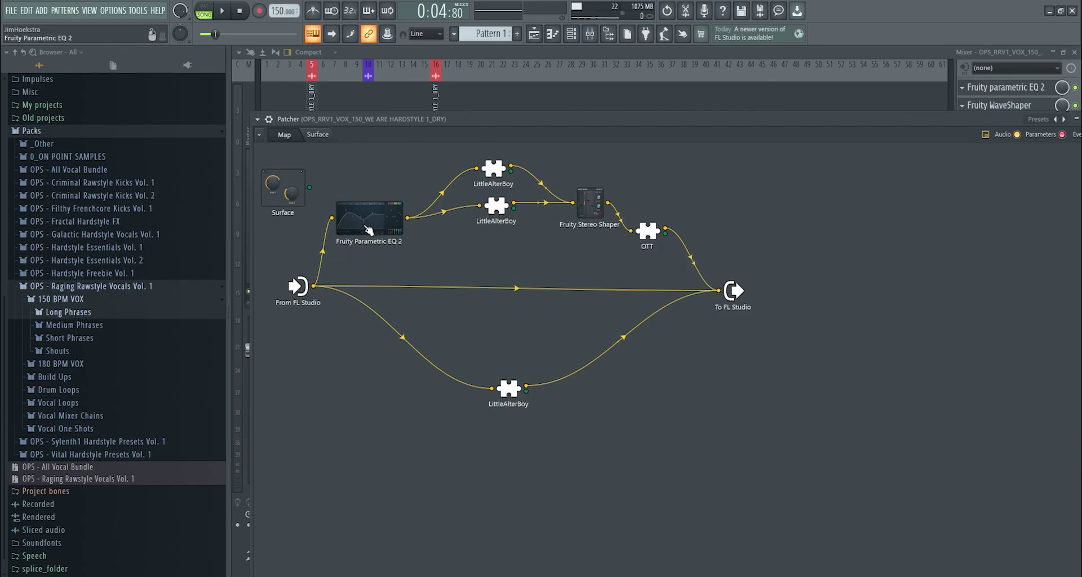
{"action": "left_click", "coordinate": [586, 208]}
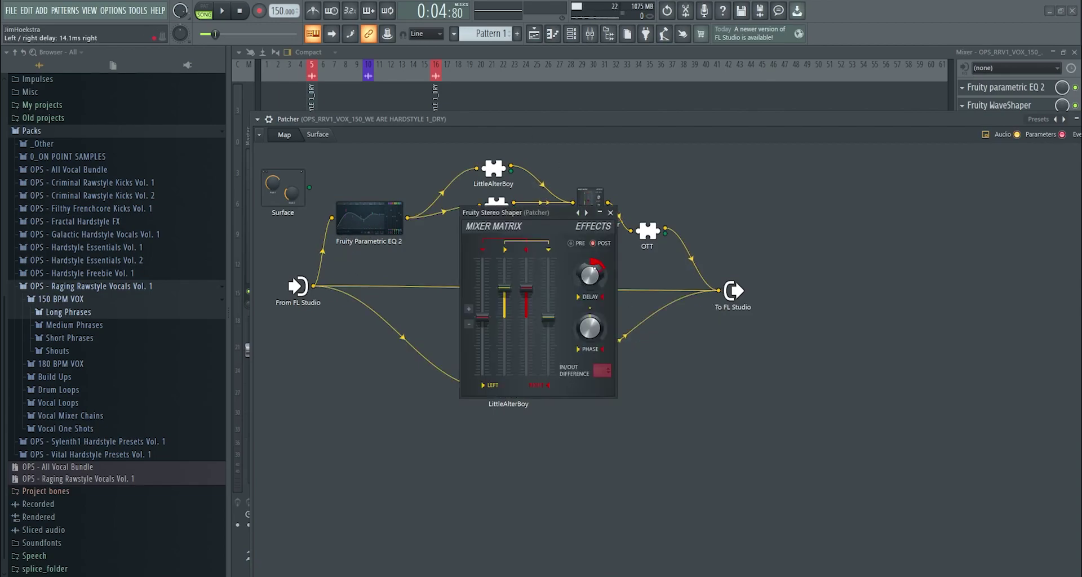
{"action": "left_click", "coordinate": [611, 213]}
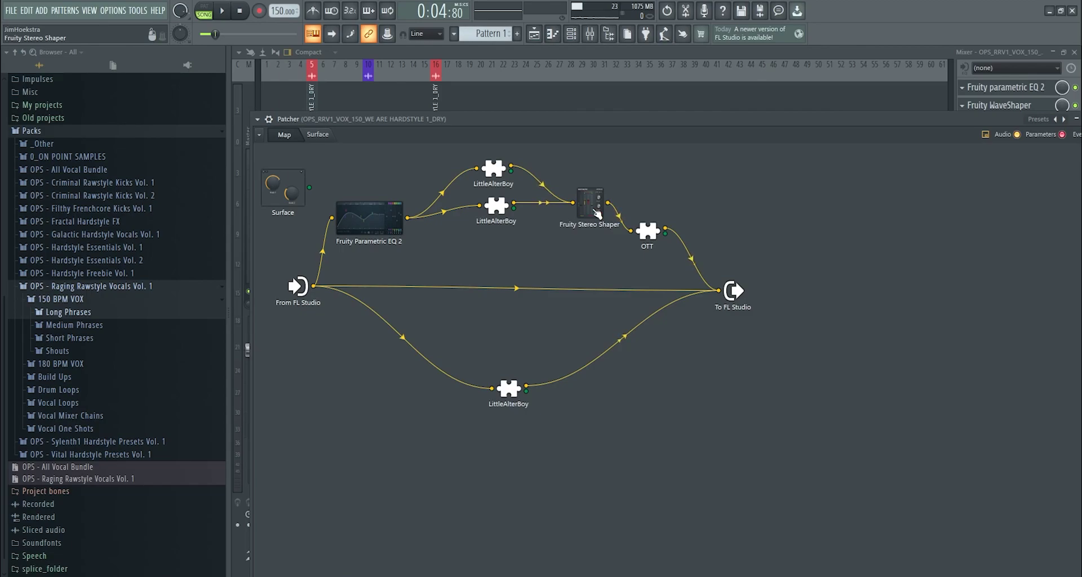